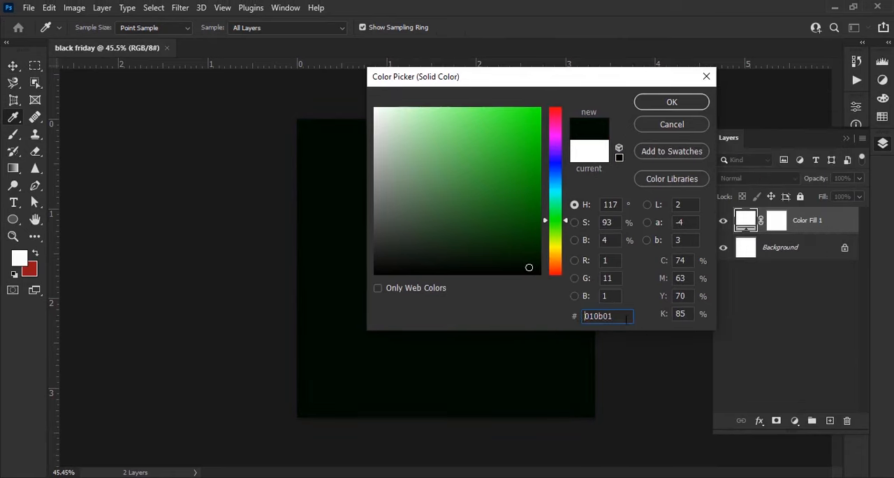
- Apply the colour #010b01 to the solid colour fill layer
{"action": "left_click", "coordinate": [671, 102]}
- Draw a green-filled circle about 615 px in diameter in the lower middle of the canvas with the Ellipse tool
{"action": "left_click_drag", "start_coordinate": [13, 221], "coordinate": [77, 237]}
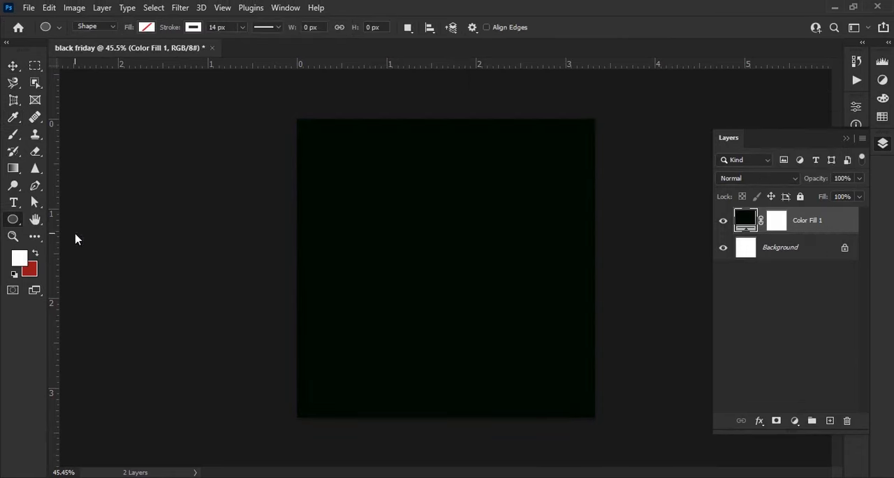
{"action": "left_click", "coordinate": [146, 28]}
{"action": "left_click", "coordinate": [145, 30]}
{"action": "left_click", "coordinate": [145, 29]}
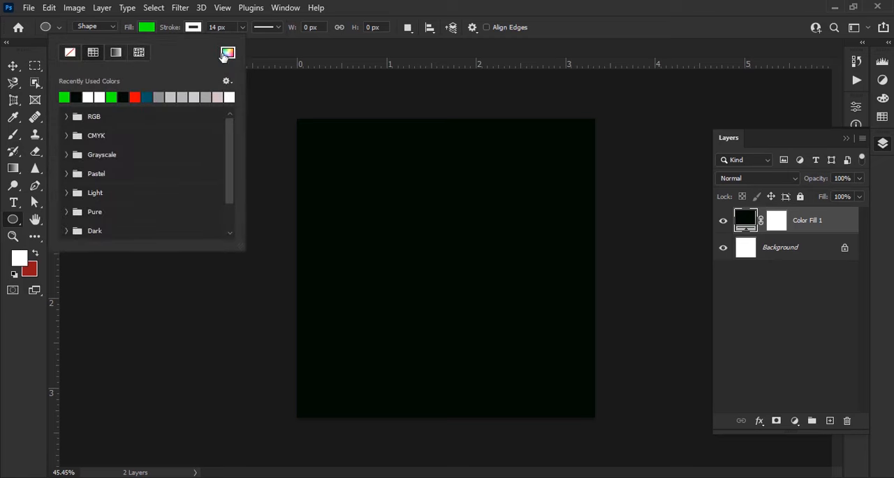
{"action": "left_click", "coordinate": [147, 30]}
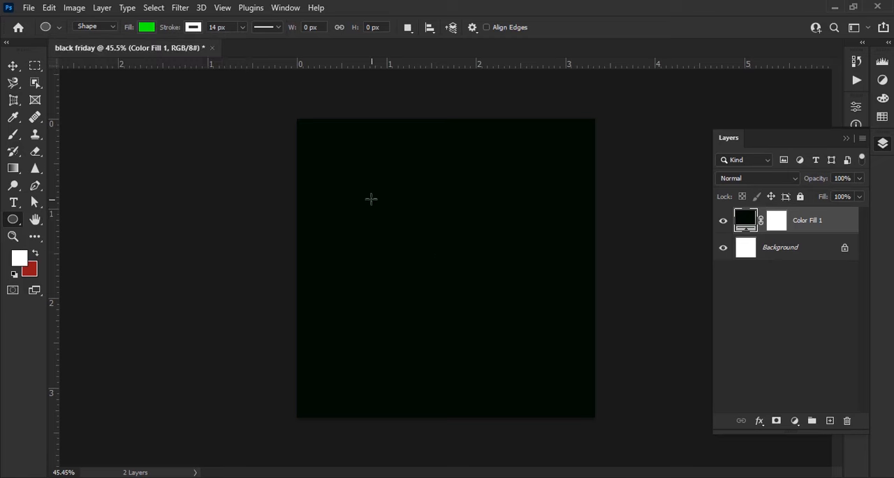
{"action": "left_click_drag", "start_coordinate": [577, 382], "coordinate": [599, 397]}
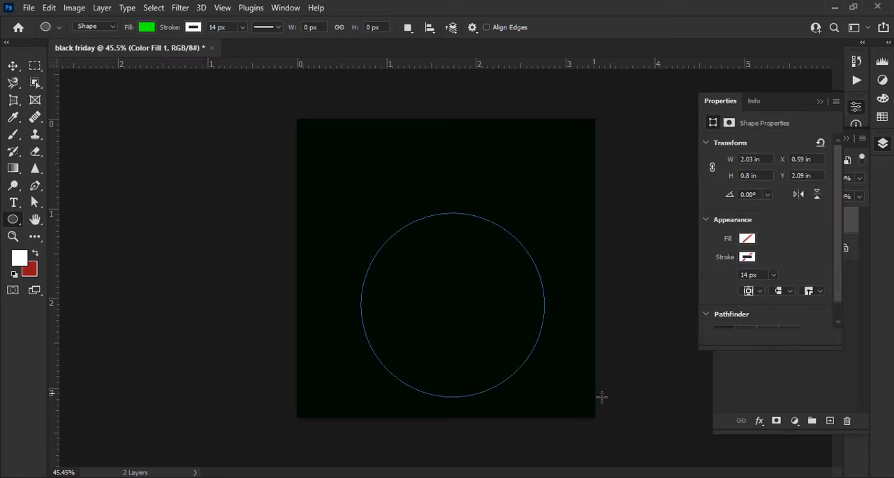
- Remove the green circle's stroke and move the circle slightly up and left towards the canvas centre
{"action": "left_click", "coordinate": [190, 30]}
{"action": "left_click", "coordinate": [117, 50]}
{"action": "left_click", "coordinate": [194, 29]}
{"action": "left_click", "coordinate": [15, 64]}
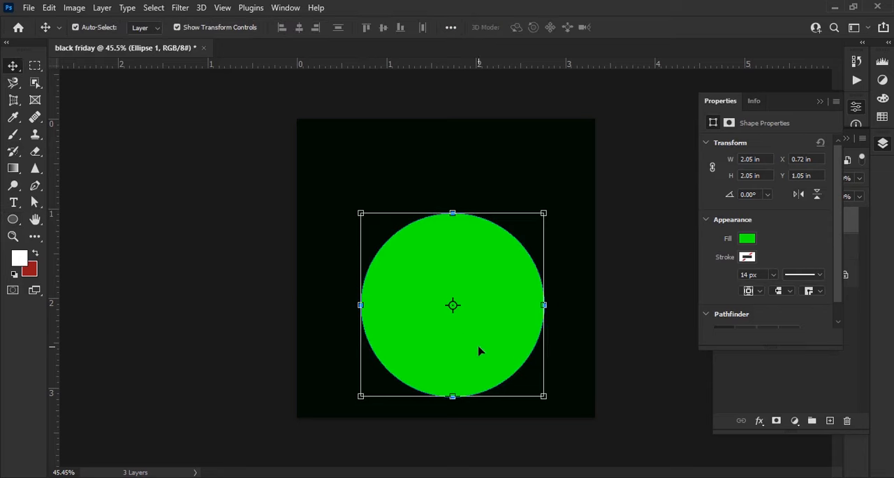
{"action": "left_click_drag", "start_coordinate": [479, 347], "coordinate": [466, 329]}
{"action": "left_click", "coordinate": [639, 348]}
{"action": "left_click", "coordinate": [822, 102]}
{"action": "left_click", "coordinate": [505, 286]}
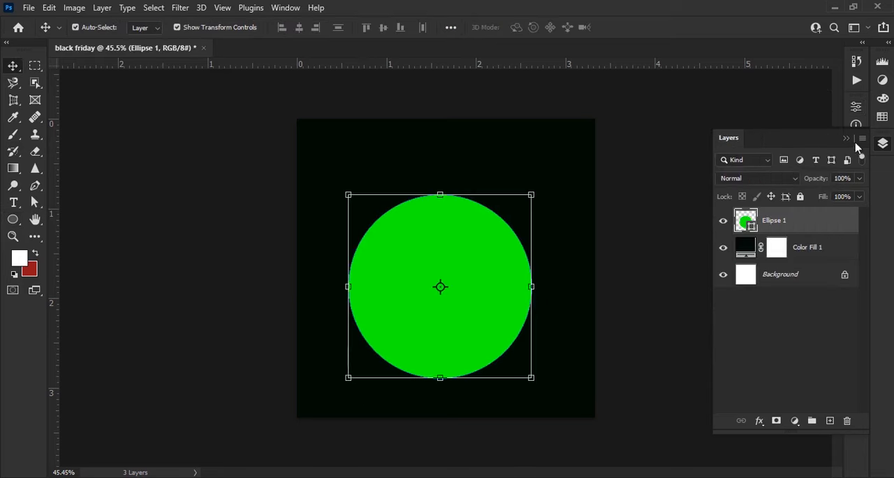
- Duplicate the green circle layer and fill the copy with #ffffff
{"action": "left_click_drag", "start_coordinate": [834, 228], "coordinate": [830, 419]}
{"action": "double_click", "coordinate": [746, 222]}
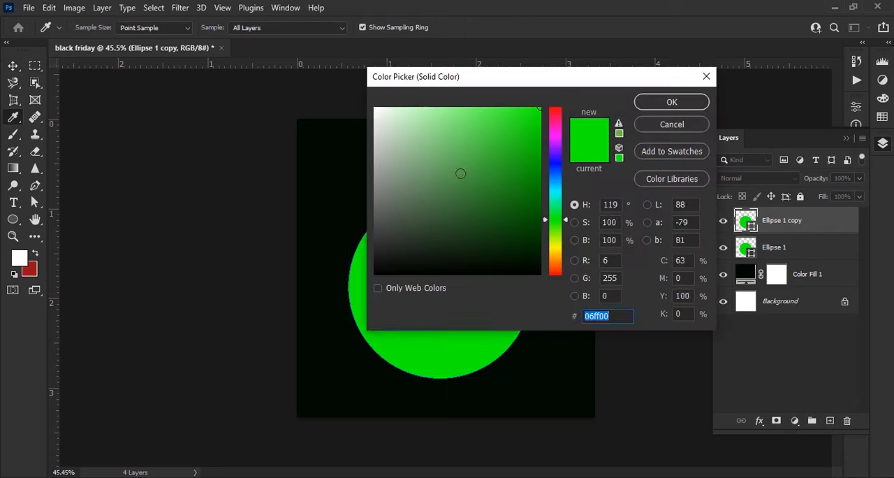
{"action": "type", "text": "ffffff"}
{"action": "left_click", "coordinate": [673, 100]}
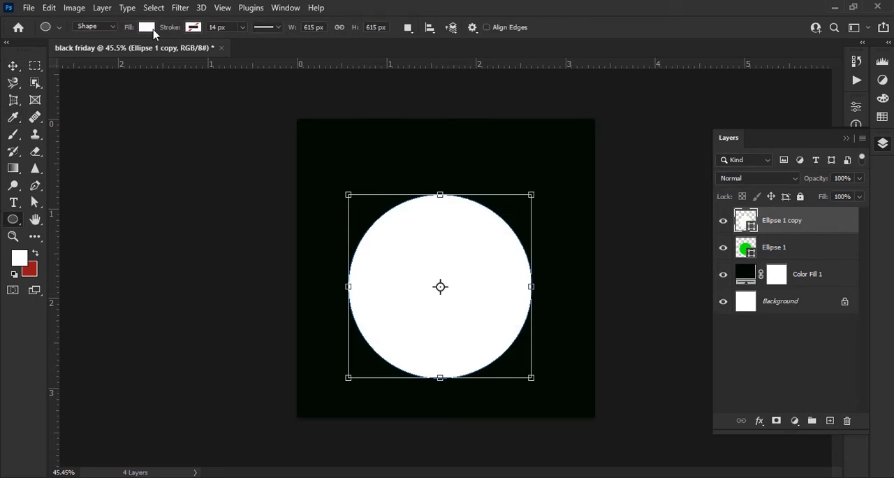
- Turn the white circle into a ring with no fill and a 26 px white stroke
{"action": "left_click", "coordinate": [149, 29]}
{"action": "left_click", "coordinate": [71, 53]}
{"action": "left_click", "coordinate": [192, 27]}
{"action": "left_click", "coordinate": [107, 96]}
{"action": "left_click", "coordinate": [191, 30]}
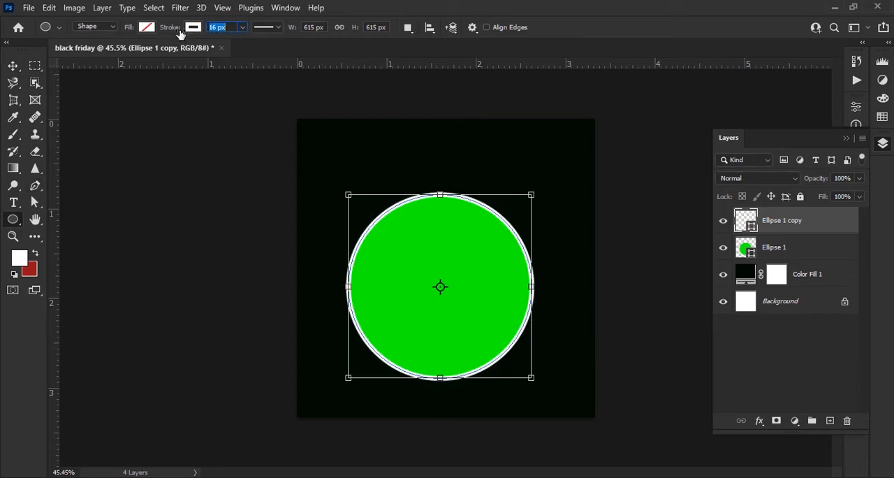
{"action": "left_click_drag", "start_coordinate": [180, 35], "coordinate": [186, 36]}
- Shrink the white ring around its centre to about 499 px wide and set its stroke width to 37 px
{"action": "scroll", "coordinate": [494, 343], "scroll_direction": "up", "scroll_amount": 6}
{"action": "left_click_drag", "start_coordinate": [493, 342], "coordinate": [483, 311]}
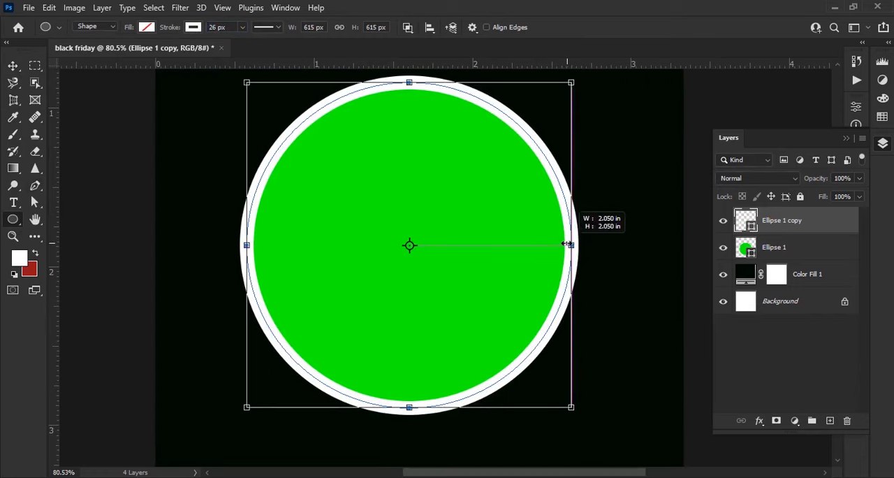
{"action": "left_click_drag", "start_coordinate": [568, 244], "coordinate": [546, 246]}
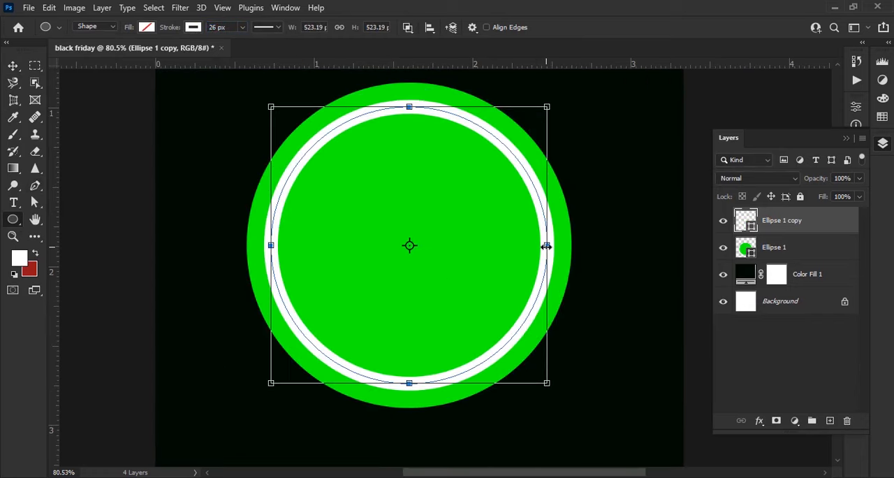
{"action": "left_click_drag", "start_coordinate": [166, 29], "coordinate": [173, 29]}
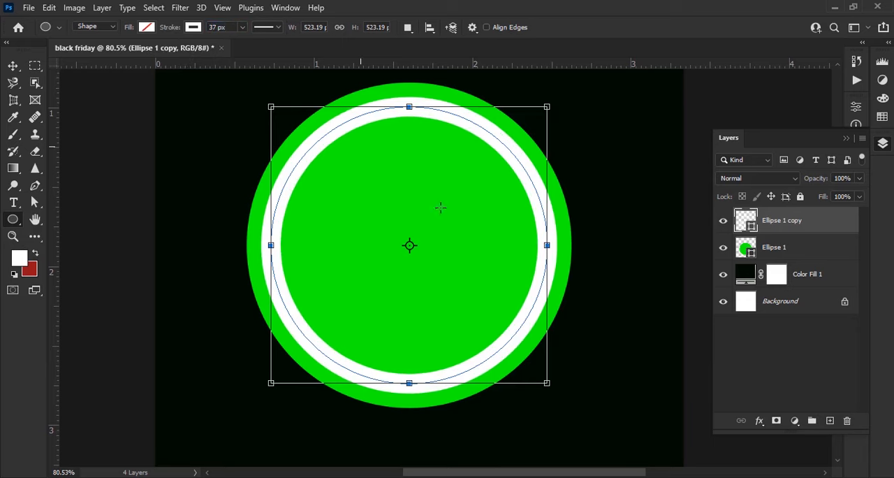
{"action": "left_click_drag", "start_coordinate": [547, 246], "coordinate": [541, 246]}
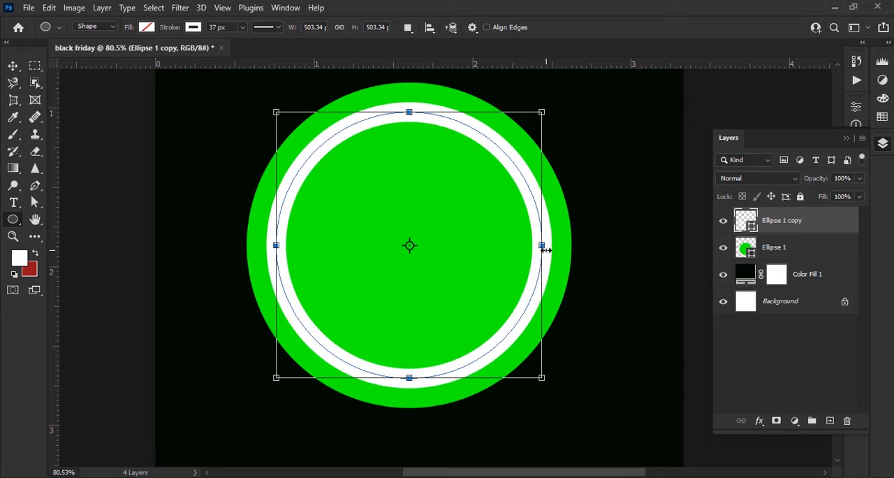
{"action": "left_click_drag", "start_coordinate": [545, 249], "coordinate": [533, 243]}
{"action": "scroll", "coordinate": [550, 249], "scroll_direction": "up", "scroll_amount": 5}
{"action": "scroll", "coordinate": [533, 243], "scroll_direction": "down", "scroll_amount": 8}
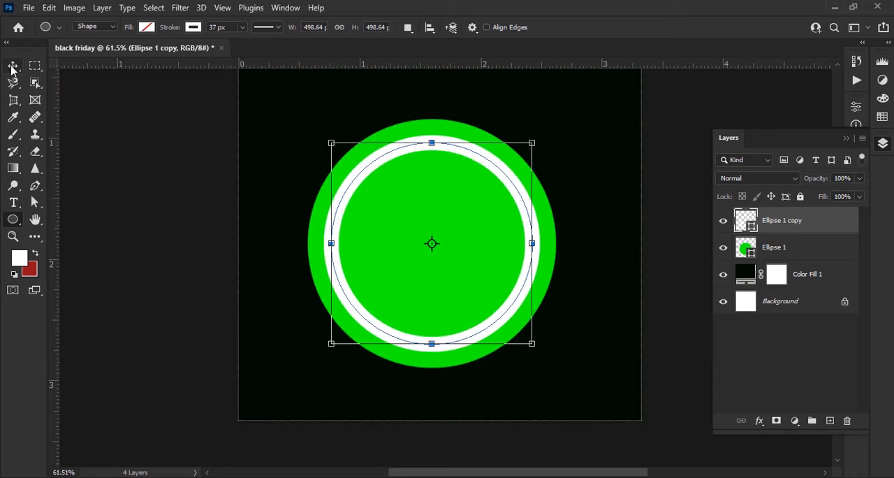
- Duplicate the green circle and white ring layers together and group the two copies
{"action": "left_click", "coordinate": [13, 66]}
{"action": "scroll", "coordinate": [463, 353], "scroll_direction": "down", "scroll_amount": 1}
{"action": "scroll", "coordinate": [463, 353], "scroll_direction": "up", "scroll_amount": 3}
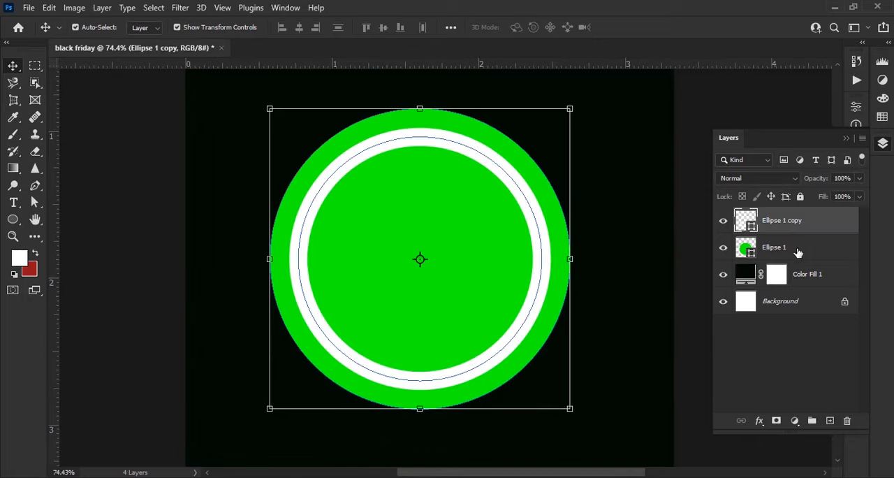
{"action": "left_click", "coordinate": [798, 252], "text": "shift"}
{"action": "left_click_drag", "start_coordinate": [797, 252], "coordinate": [829, 420]}
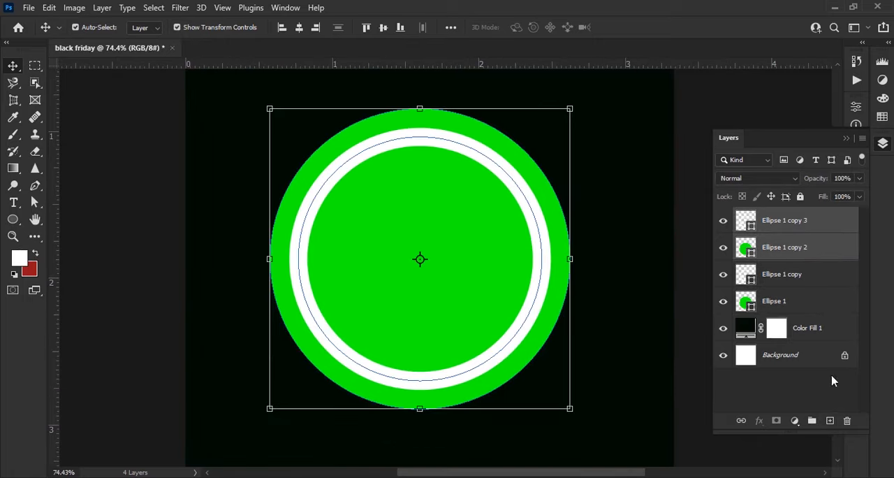
{"action": "key", "text": "ctrl+g"}
- Group the original white ring and green circle layers into a second group
{"action": "left_click", "coordinate": [784, 238]}
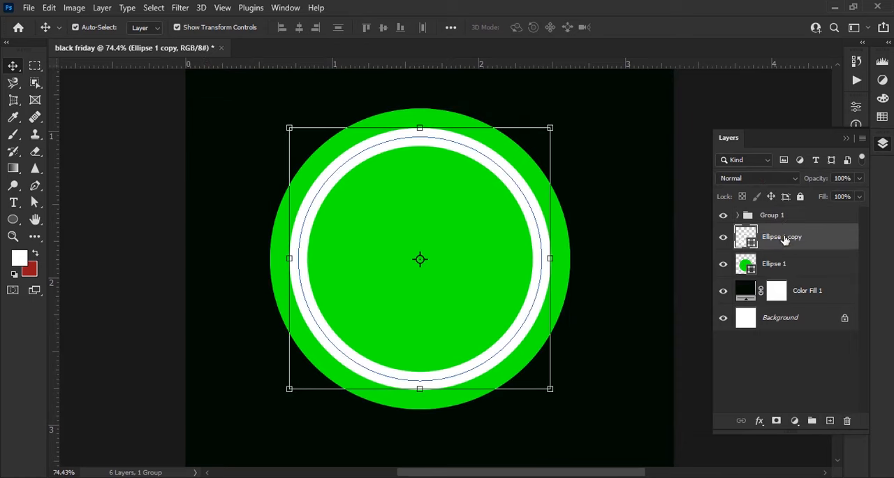
{"action": "left_click", "coordinate": [790, 260], "text": "shift"}
{"action": "key", "text": "ctrl+g"}
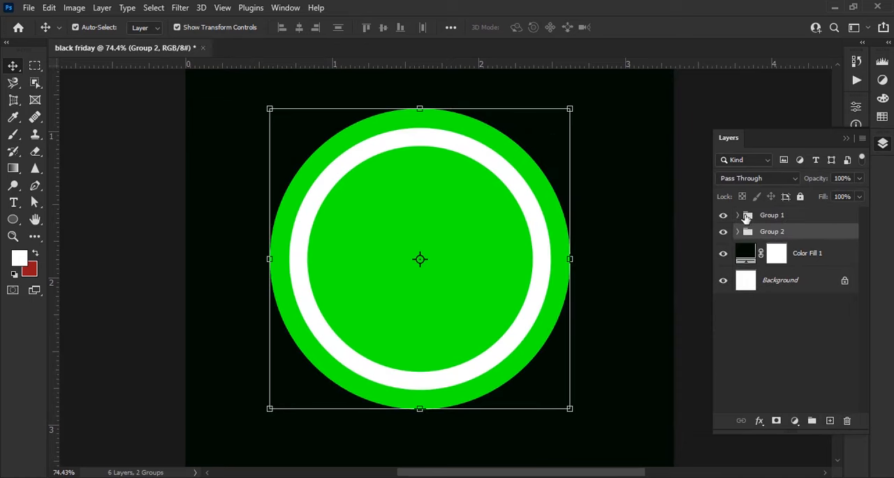
- Hide Group 1, scale Group 2 to about 88.5% and move it down to the horizontal centre of the canvas
{"action": "scroll", "coordinate": [465, 269], "scroll_direction": "down", "scroll_amount": 2}
{"action": "left_click_drag", "start_coordinate": [550, 250], "coordinate": [538, 251]}
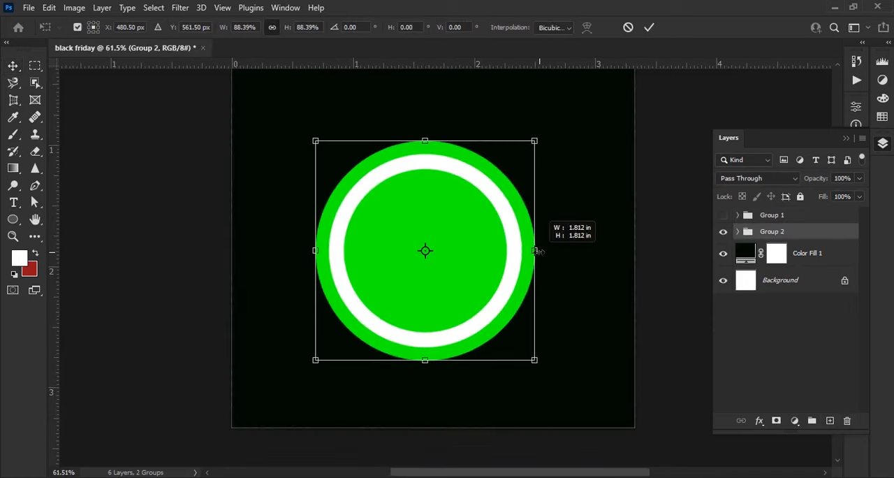
{"action": "scroll", "coordinate": [476, 276], "scroll_direction": "up", "scroll_amount": 4}
{"action": "left_click_drag", "start_coordinate": [476, 276], "coordinate": [483, 249]}
- Flatten Group 2 from above to about 43.6% height and widen its base symmetrically in perspective
{"action": "right_click", "coordinate": [483, 250]}
{"action": "left_click", "coordinate": [551, 65]}
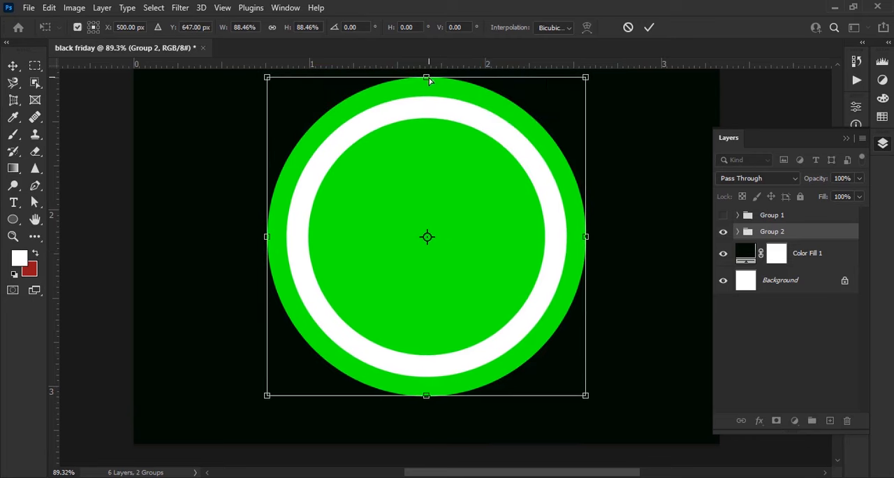
{"action": "left_click_drag", "start_coordinate": [430, 78], "coordinate": [429, 243]}
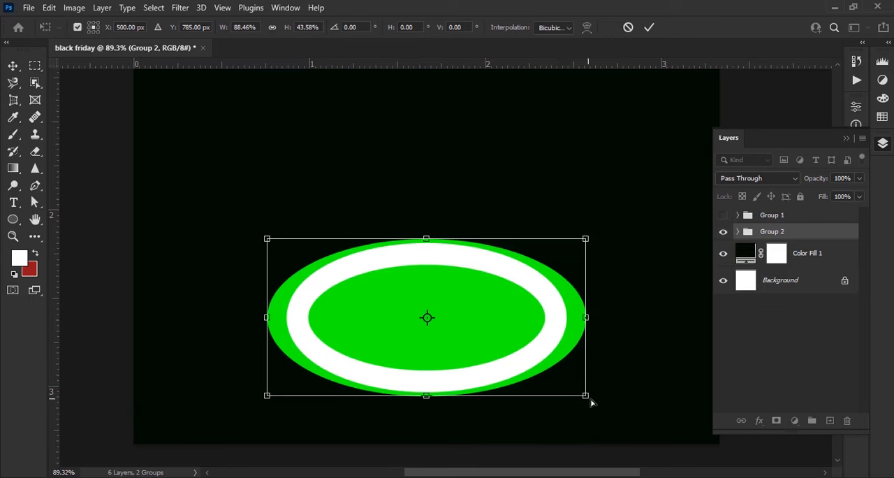
{"action": "left_click_drag", "start_coordinate": [590, 402], "coordinate": [668, 415]}
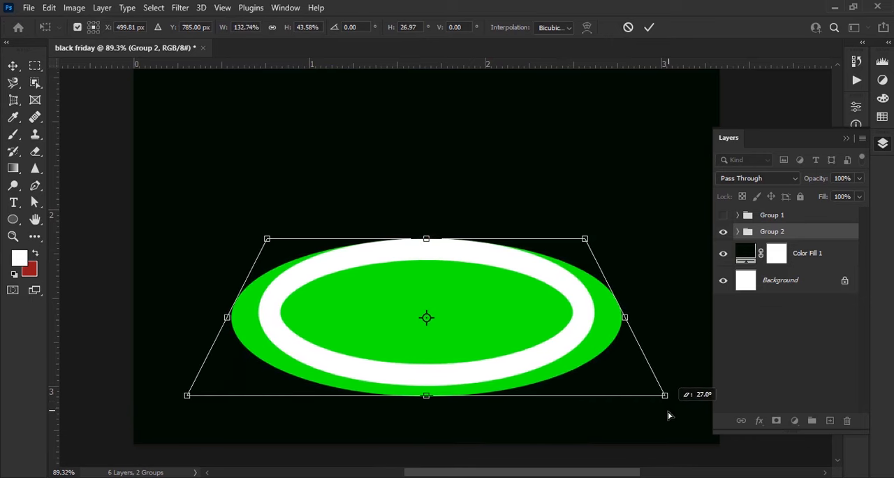
- Stretch the top edge of the flattened Group 2 slightly upward, apply the transformation and deselect it
{"action": "right_click", "coordinate": [468, 265]}
{"action": "left_click", "coordinate": [505, 80]}
{"action": "mouse_move", "coordinate": [427, 240]}
{"action": "left_mouse_down"}
{"action": "mouse_move", "coordinate": [435, 216]}
{"action": "mouse_move", "coordinate": [426, 229]}
{"action": "left_mouse_up"}
{"action": "left_click", "coordinate": [648, 27]}
{"action": "scroll", "coordinate": [465, 140], "scroll_direction": "down", "scroll_amount": 5}
{"action": "left_click", "coordinate": [461, 161]}
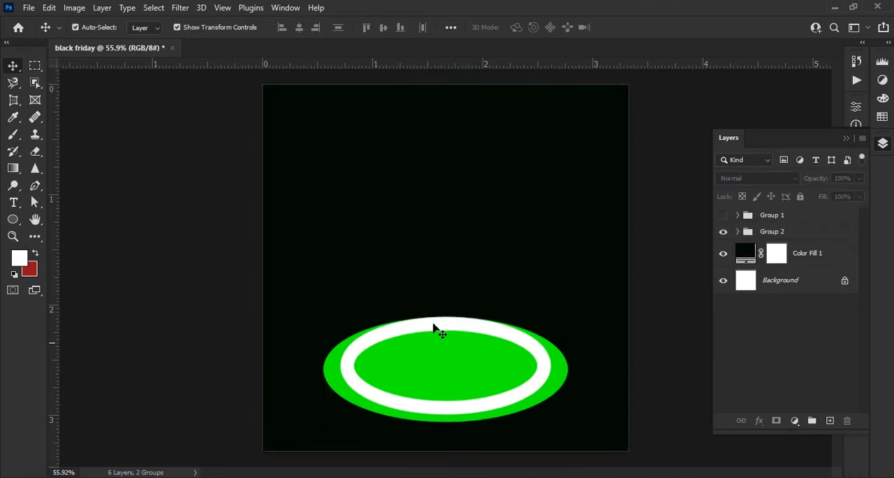
- Shrink the white ring on the flattened green ellipse slightly and apply the change
{"action": "scroll", "coordinate": [468, 307], "scroll_direction": "down", "scroll_amount": 2}
{"action": "scroll", "coordinate": [467, 389], "scroll_direction": "up", "scroll_amount": 7}
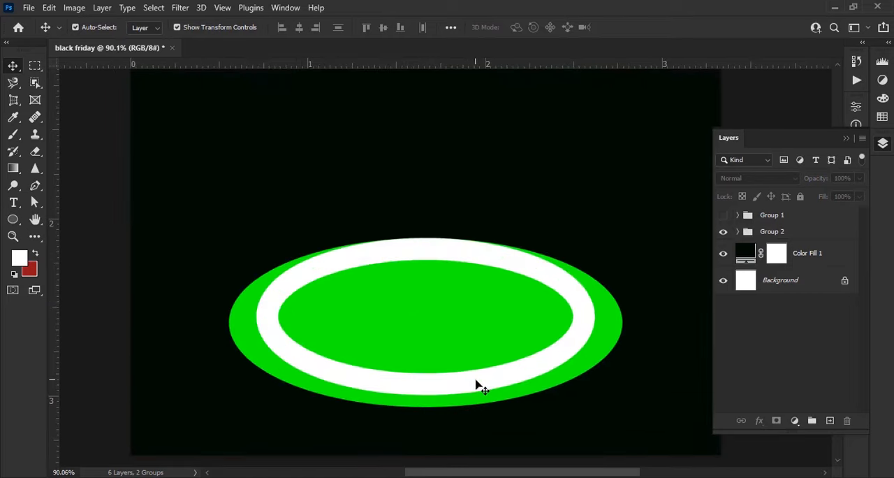
{"action": "left_click", "coordinate": [476, 381]}
{"action": "left_click_drag", "start_coordinate": [594, 316], "coordinate": [591, 317]}
{"action": "left_click", "coordinate": [650, 28]}
{"action": "scroll", "coordinate": [639, 371], "scroll_direction": "down", "scroll_amount": 6}
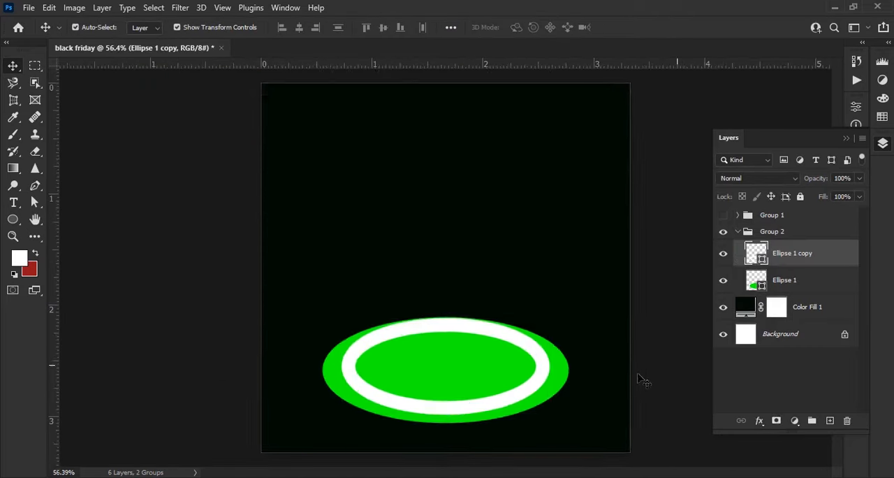
{"action": "left_click", "coordinate": [642, 379]}
- Show Group 1 and move it beneath the flattened ellipse layers inside Group 2
{"action": "left_click", "coordinate": [724, 215]}
{"action": "left_click_drag", "start_coordinate": [778, 215], "coordinate": [791, 293]}
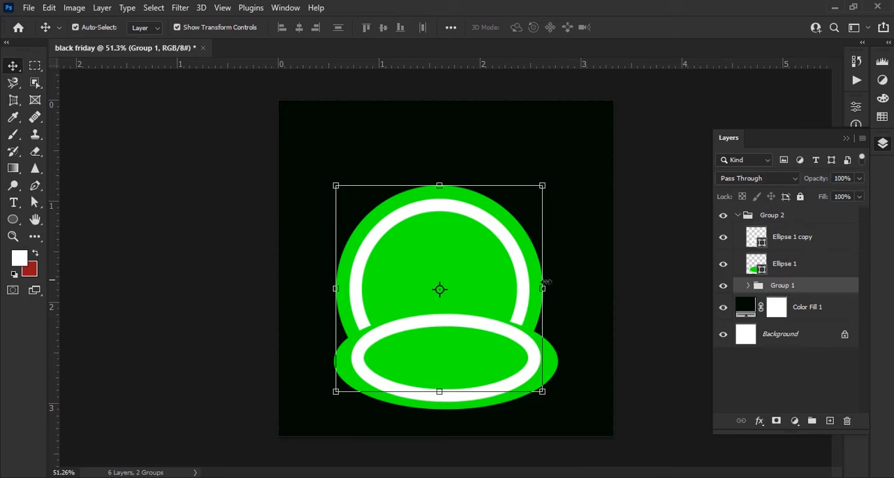
- Enlarge Group 1 to about 114.6% and centre it higher on the canvas, behind the flattened ellipse
{"action": "left_click_drag", "start_coordinate": [543, 288], "coordinate": [516, 249]}
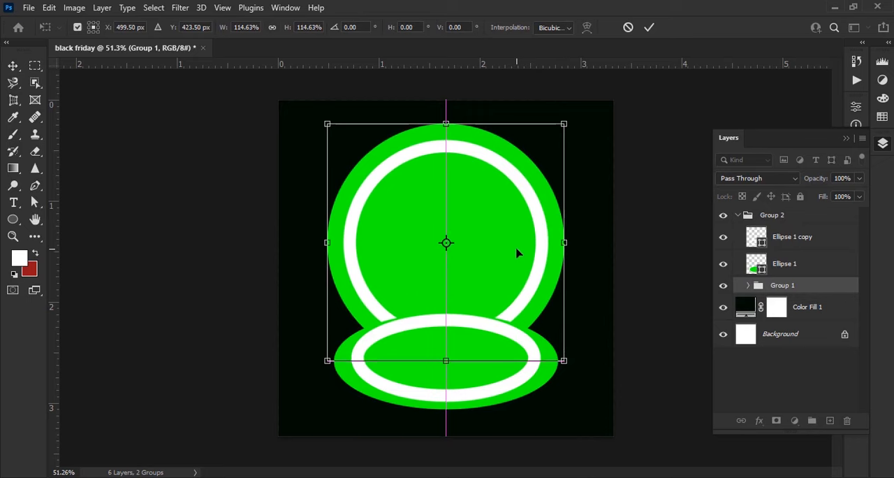
{"action": "left_click", "coordinate": [651, 28]}
{"action": "left_click", "coordinate": [739, 215]}
{"action": "left_click", "coordinate": [739, 215]}
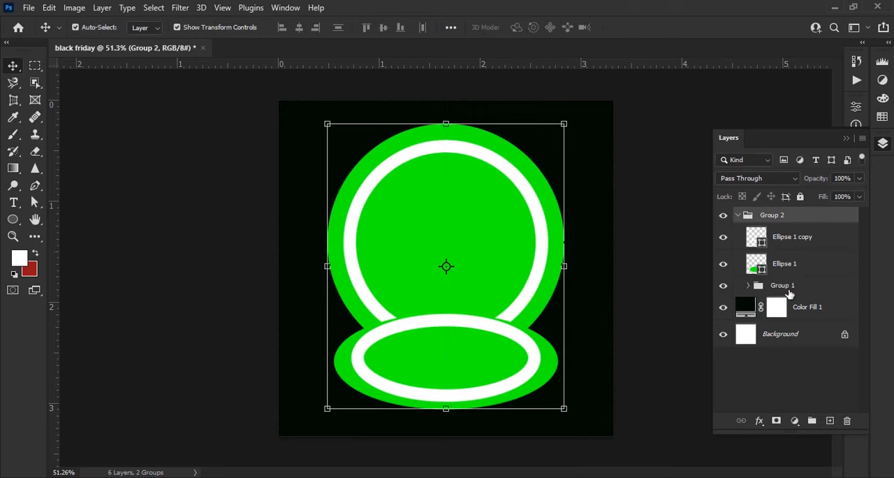
- Change the fill of the large background circle, Ellipse 1 copy 2 in Group 1, to white
{"action": "left_click", "coordinate": [782, 288]}
{"action": "left_click", "coordinate": [748, 286]}
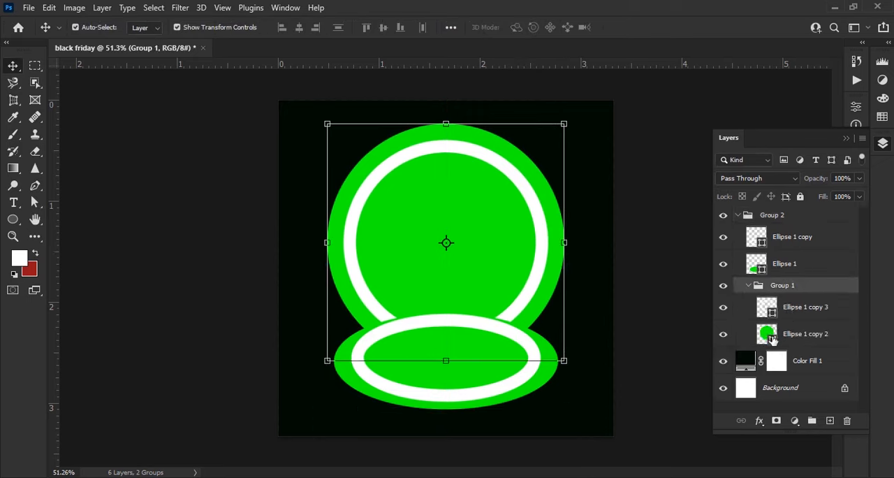
{"action": "double_click", "coordinate": [771, 338]}
{"action": "left_click_drag", "start_coordinate": [424, 148], "coordinate": [340, 100]}
{"action": "left_click", "coordinate": [669, 104]}
- Give the ring on the large white circle a green stroke and make the stroke slightly thicker
{"action": "left_click", "coordinate": [474, 269]}
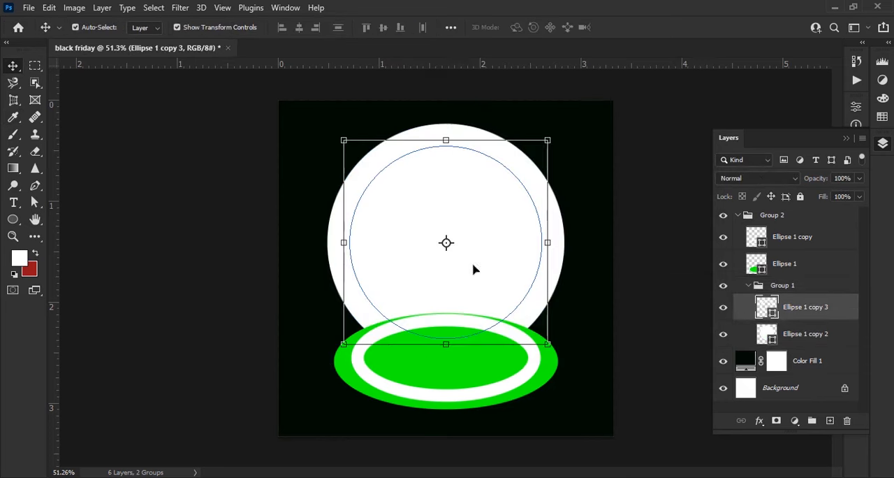
{"action": "left_click", "coordinate": [12, 220]}
{"action": "left_click", "coordinate": [193, 27]}
{"action": "left_click", "coordinate": [127, 93]}
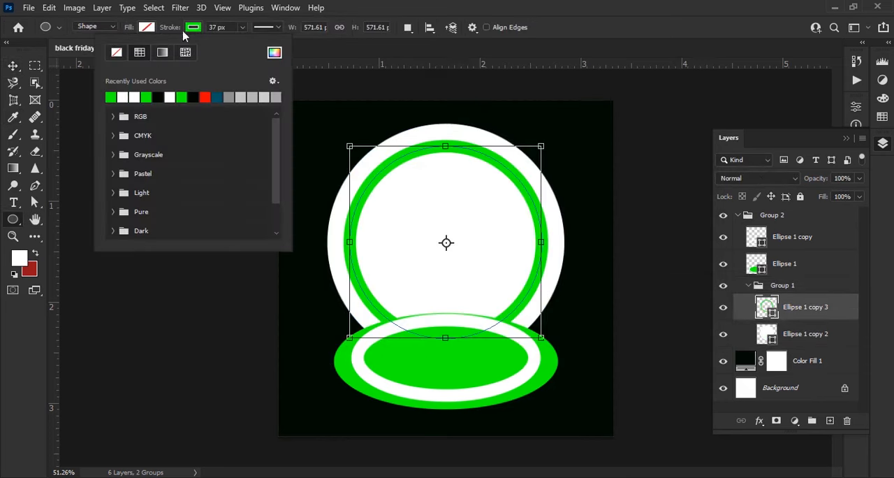
{"action": "left_click", "coordinate": [190, 29]}
{"action": "left_click_drag", "start_coordinate": [166, 30], "coordinate": [170, 31]}
{"action": "key", "text": "Return"}
{"action": "key", "text": "v"}
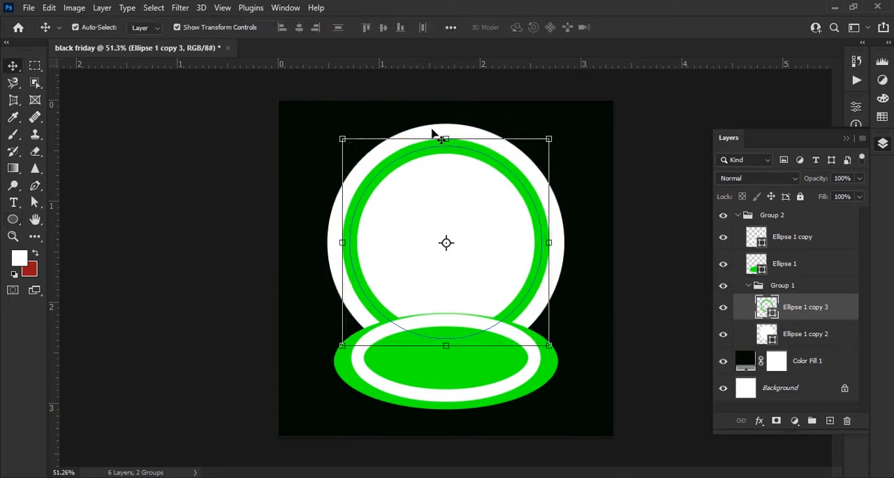
{"action": "left_click", "coordinate": [659, 292]}
- Place the pro-wireless-headset-gallery-1 image from the black friday folder into the design, above the circle groups
{"action": "scroll", "coordinate": [505, 271], "scroll_direction": "down", "scroll_amount": 2}
{"action": "scroll", "coordinate": [461, 320], "scroll_direction": "up", "scroll_amount": 4}
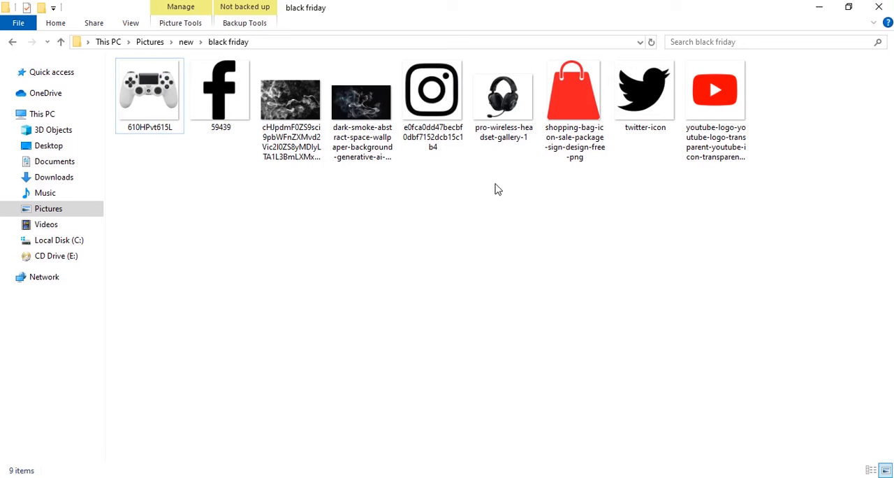
{"action": "left_click_drag", "start_coordinate": [503, 94], "coordinate": [421, 333]}
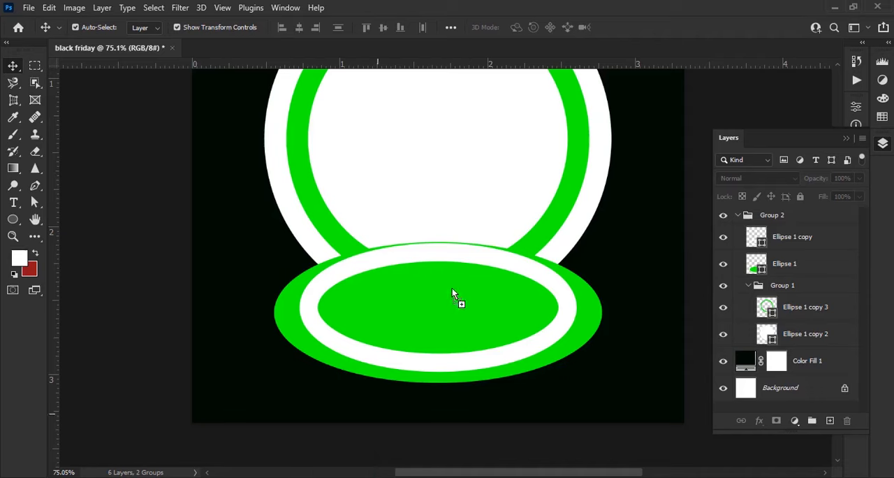
{"action": "left_click_drag", "start_coordinate": [452, 288], "coordinate": [452, 288]}
{"action": "scroll", "coordinate": [447, 317], "scroll_direction": "down", "scroll_amount": 2}
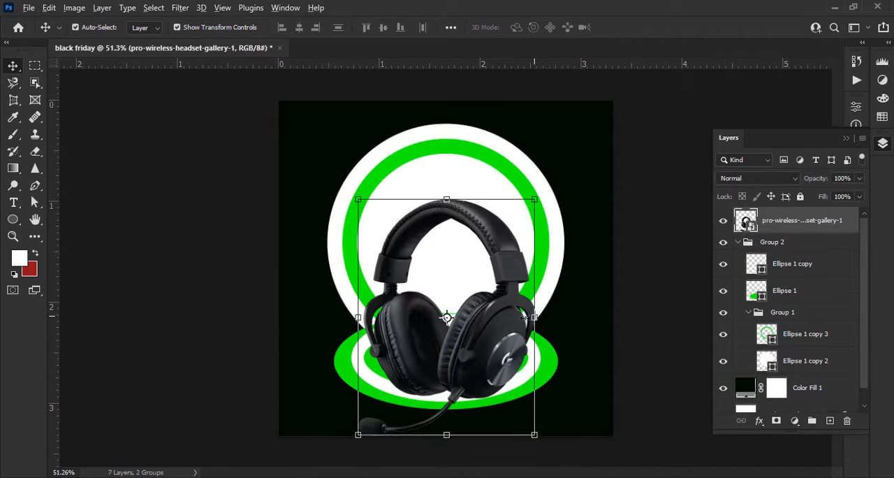
- Tilt the headset about 11.3° clockwise, scale it to about 13.2% and stand it on the left part of the flattened ellipse
{"action": "left_click_drag", "start_coordinate": [526, 318], "coordinate": [448, 319]}
{"action": "left_click_drag", "start_coordinate": [607, 319], "coordinate": [618, 392]}
{"action": "scroll", "coordinate": [548, 336], "scroll_direction": "up", "scroll_amount": 3}
{"action": "left_click_drag", "start_coordinate": [501, 302], "coordinate": [434, 313]}
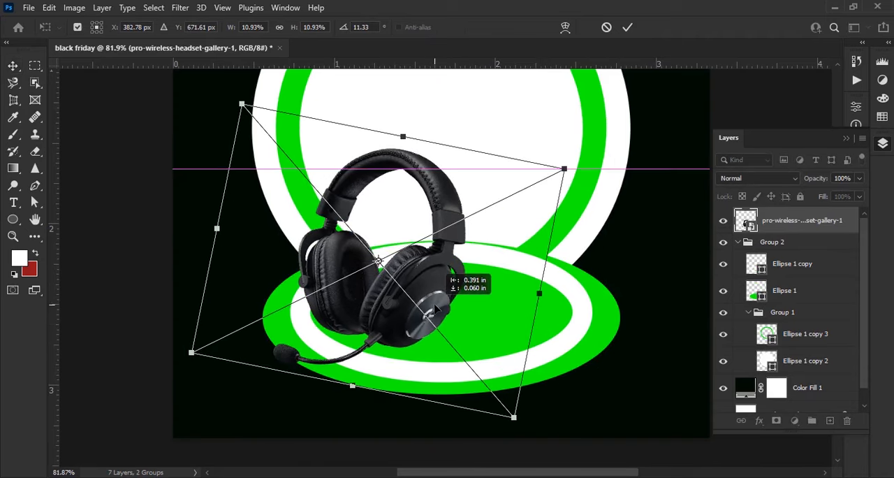
{"action": "left_click", "coordinate": [629, 27]}
{"action": "scroll", "coordinate": [406, 248], "scroll_direction": "down", "scroll_amount": 4}
{"action": "left_click", "coordinate": [405, 248]}
{"action": "left_click_drag", "start_coordinate": [443, 242], "coordinate": [447, 226]}
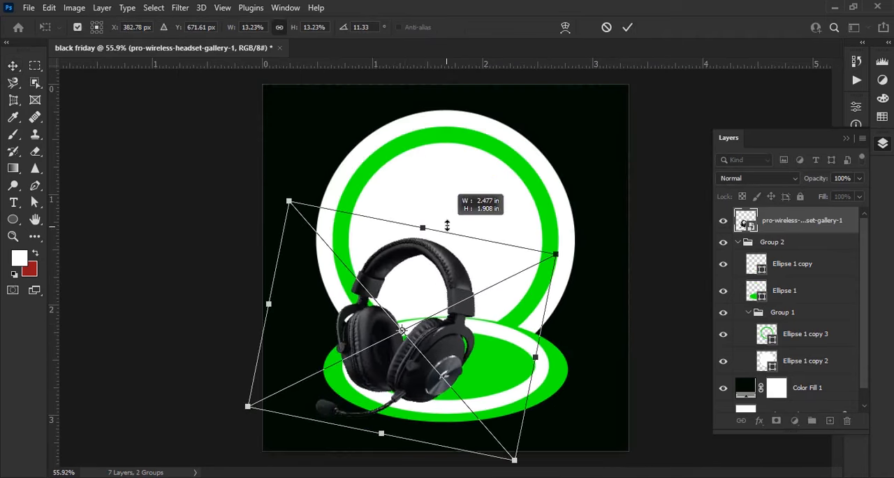
{"action": "left_click_drag", "start_coordinate": [446, 341], "coordinate": [445, 331]}
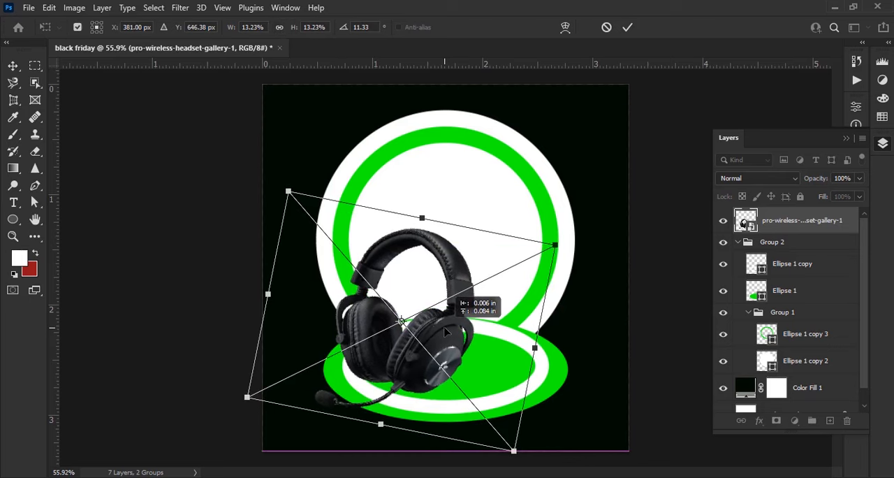
{"action": "left_click", "coordinate": [629, 27]}
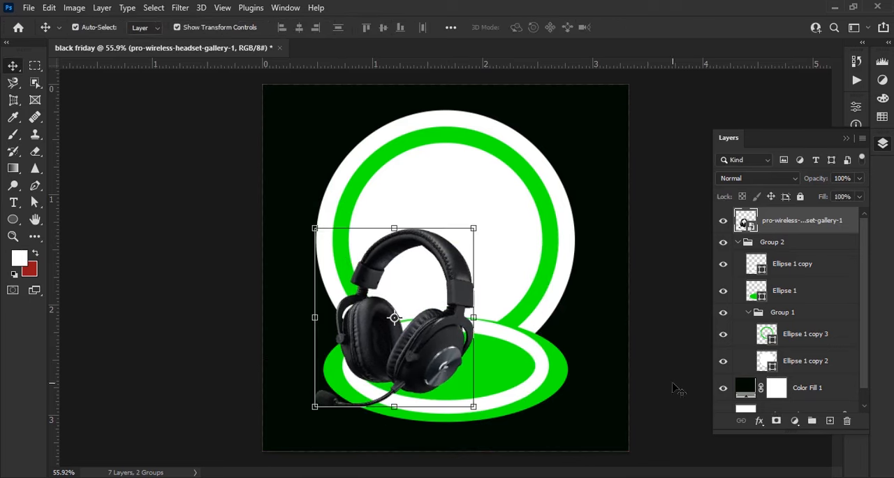
- Place the 610HPvt615L controller image above the headset layer and open its smart object contents for editing
{"action": "scroll", "coordinate": [515, 437], "scroll_direction": "down", "scroll_amount": 2}
{"action": "key", "text": "alt+Tab"}
{"action": "left_click_drag", "start_coordinate": [169, 122], "coordinate": [421, 398]}
{"action": "double_click", "coordinate": [745, 219]}
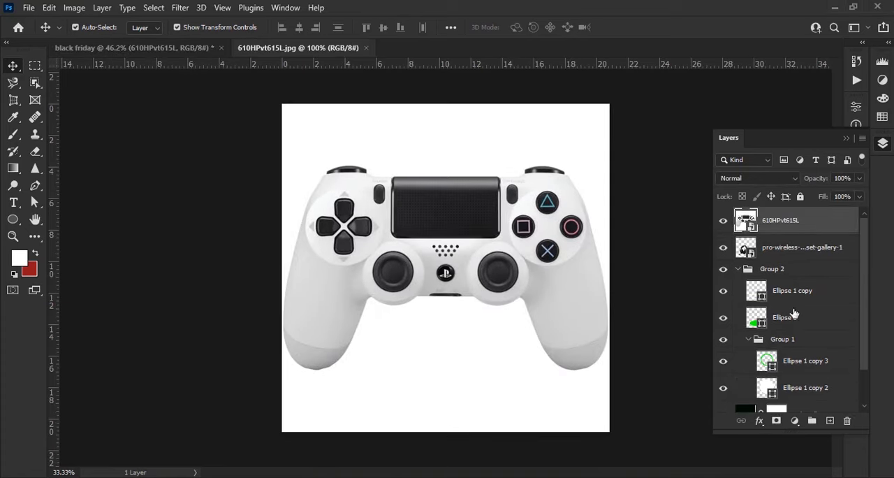
- With the Pen tool in Path mode, trace the controller's left grip around its lower end and up the inner edge
{"action": "left_click", "coordinate": [35, 188]}
{"action": "left_click", "coordinate": [71, 187]}
{"action": "left_click", "coordinate": [146, 29]}
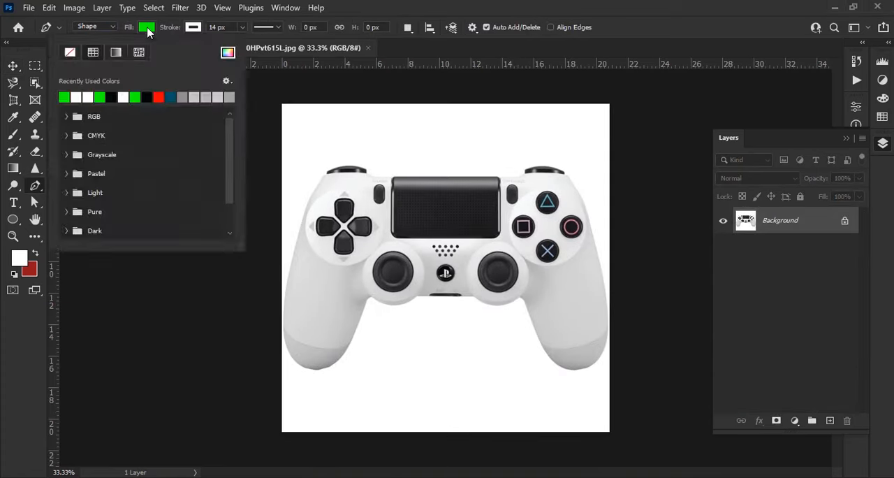
{"action": "left_click", "coordinate": [92, 28]}
{"action": "left_click", "coordinate": [92, 49]}
{"action": "scroll", "coordinate": [341, 326], "scroll_direction": "up", "scroll_amount": 5}
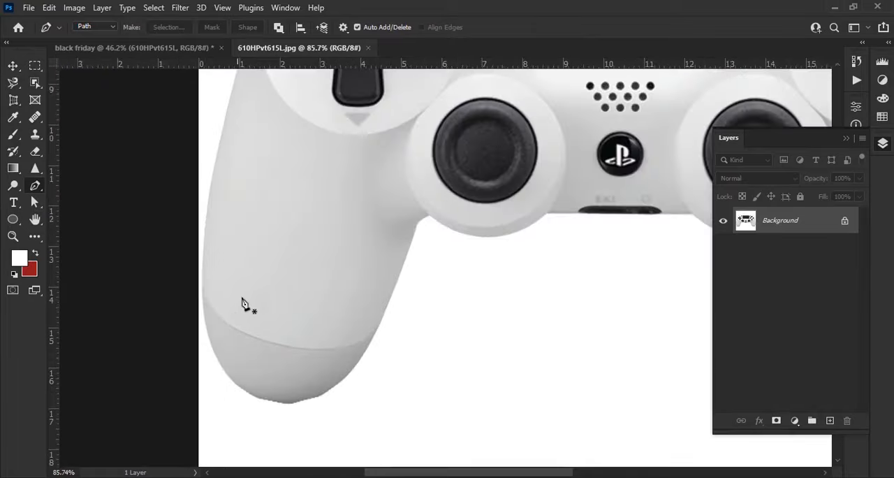
{"action": "scroll", "coordinate": [245, 301], "scroll_direction": "down", "scroll_amount": 4}
{"action": "scroll", "coordinate": [221, 340], "scroll_direction": "up", "scroll_amount": 4}
{"action": "scroll", "coordinate": [221, 341], "scroll_direction": "up", "scroll_amount": 4}
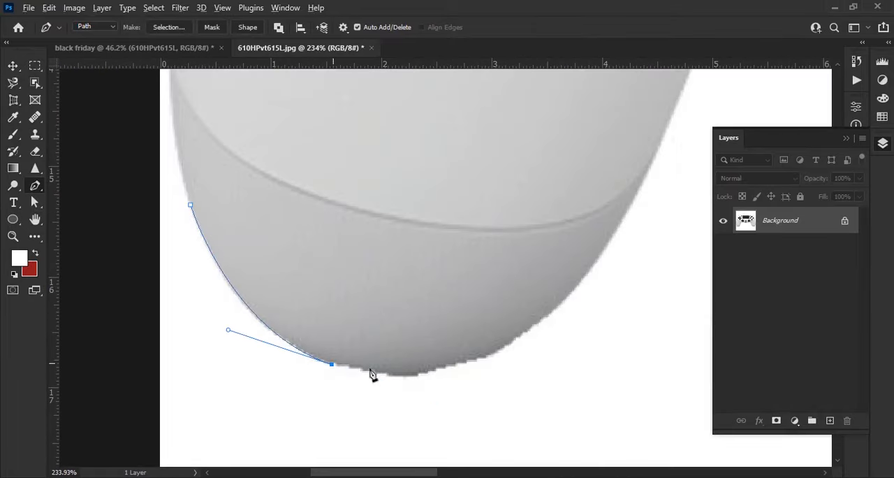
{"action": "left_click_drag", "start_coordinate": [537, 265], "coordinate": [561, 158]}
{"action": "left_click", "coordinate": [543, 144]}
{"action": "left_click", "coordinate": [577, 121]}
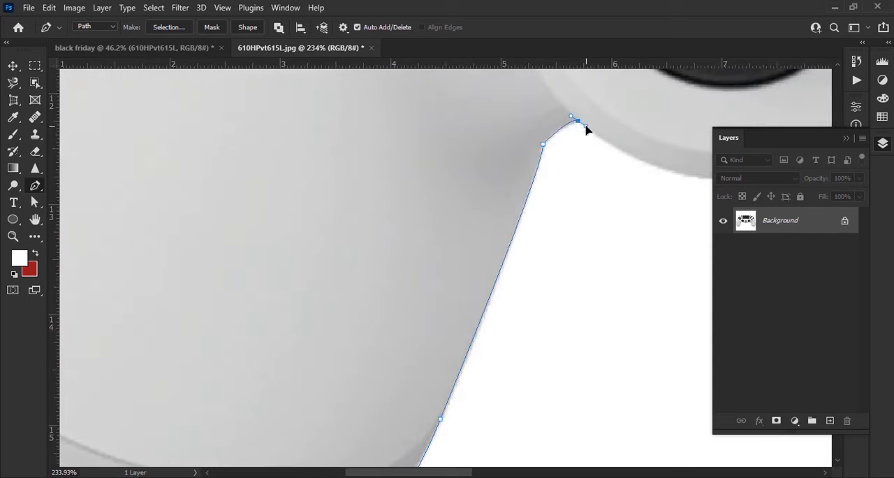
- Continue the path along the controller's lower middle edge and down the inner side of the right grip
{"action": "left_click_drag", "start_coordinate": [478, 261], "coordinate": [558, 262]}
{"action": "left_click_drag", "start_coordinate": [489, 197], "coordinate": [561, 126]}
{"action": "left_click", "coordinate": [369, 223]}
{"action": "mouse_move", "coordinate": [544, 290]}
{"action": "left_mouse_down"}
{"action": "mouse_move", "coordinate": [645, 292]}
{"action": "mouse_move", "coordinate": [430, 175]}
{"action": "left_mouse_up"}
{"action": "left_click", "coordinate": [544, 290], "text": "alt"}
{"action": "left_click", "coordinate": [421, 150]}
{"action": "left_click_drag", "start_coordinate": [315, 376], "coordinate": [415, 382]}
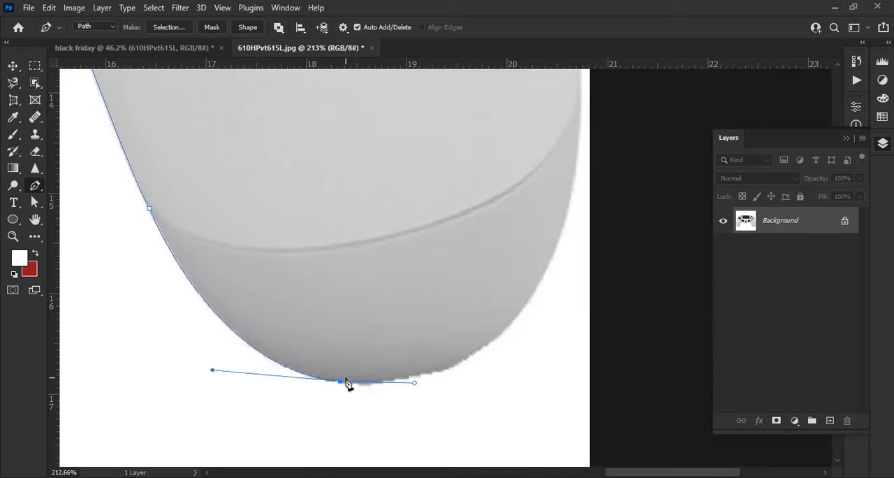
- Continue the path around the right grip's lower end and up its outer edge to the right shoulder
{"action": "left_click_drag", "start_coordinate": [490, 337], "coordinate": [556, 287]}
{"action": "left_click_drag", "start_coordinate": [593, 218], "coordinate": [514, 312]}
{"action": "left_click_drag", "start_coordinate": [499, 203], "coordinate": [497, 137]}
{"action": "left_click_drag", "start_coordinate": [475, 77], "coordinate": [469, 263]}
{"action": "scroll", "coordinate": [469, 263], "scroll_direction": "down", "scroll_amount": 6}
{"action": "left_click", "coordinate": [465, 160]}
{"action": "mouse_move", "coordinate": [433, 104]}
{"action": "left_mouse_down"}
{"action": "mouse_move", "coordinate": [519, 377]}
{"action": "mouse_move", "coordinate": [538, 247]}
{"action": "left_mouse_up"}
{"action": "left_click", "coordinate": [483, 168]}
{"action": "scroll", "coordinate": [483, 167], "scroll_direction": "up", "scroll_amount": 4}
{"action": "left_click", "coordinate": [538, 245]}
{"action": "left_click", "coordinate": [506, 193]}
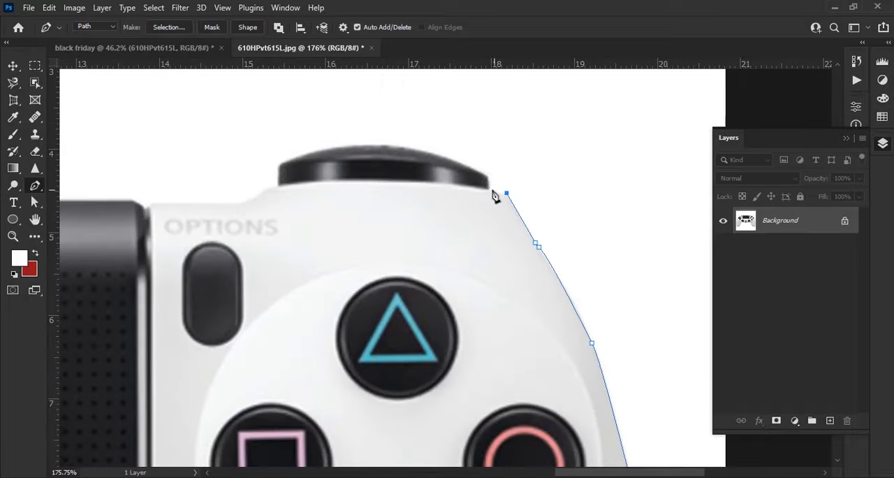
- Trace the controller's top edge and left shoulder, then follow the left grip's outer edge down to close the path
{"action": "left_click_drag", "start_coordinate": [290, 149], "coordinate": [386, 117]}
{"action": "left_click_drag", "start_coordinate": [276, 189], "coordinate": [340, 142]}
{"action": "left_click", "coordinate": [341, 138]}
{"action": "mouse_move", "coordinate": [175, 196]}
{"action": "left_mouse_down"}
{"action": "mouse_move", "coordinate": [657, 207]}
{"action": "mouse_move", "coordinate": [175, 217]}
{"action": "left_mouse_up"}
{"action": "left_click", "coordinate": [134, 166]}
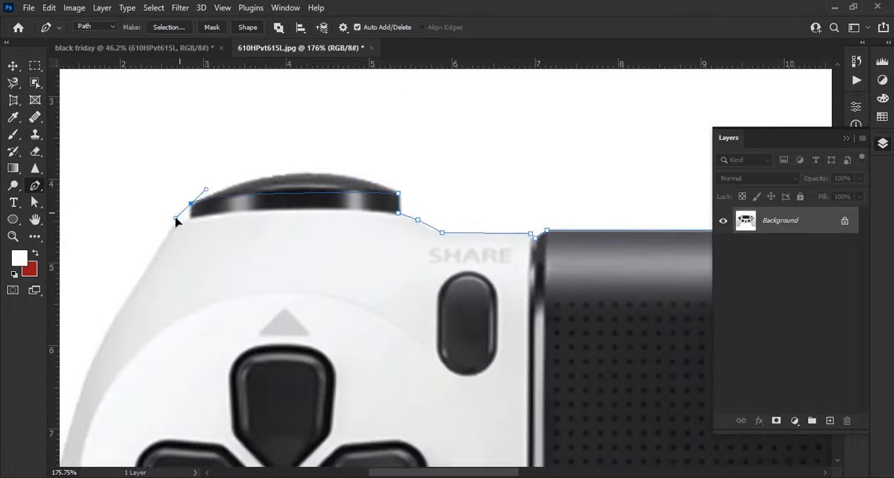
{"action": "left_click", "coordinate": [191, 218]}
{"action": "mouse_move", "coordinate": [135, 371]}
{"action": "left_mouse_down"}
{"action": "mouse_move", "coordinate": [221, 288]}
{"action": "mouse_move", "coordinate": [272, 125]}
{"action": "left_mouse_up"}
{"action": "left_click", "coordinate": [190, 264]}
{"action": "left_click_drag", "start_coordinate": [210, 363], "coordinate": [229, 126]}
{"action": "left_click", "coordinate": [227, 271]}
- Convert the closed path around the controller into a selection
{"action": "key", "text": "ctrl+0"}
{"action": "right_click", "coordinate": [486, 237]}
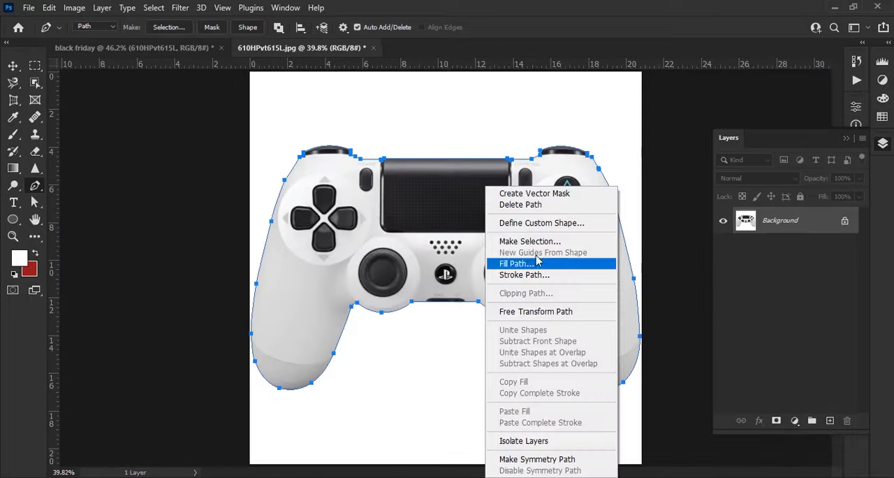
{"action": "left_click", "coordinate": [534, 243]}
{"action": "left_click", "coordinate": [528, 121]}
- Mask out the white background around the controller and convert the masked layer to a smart object
{"action": "scroll", "coordinate": [256, 273], "scroll_direction": "up", "scroll_amount": 10}
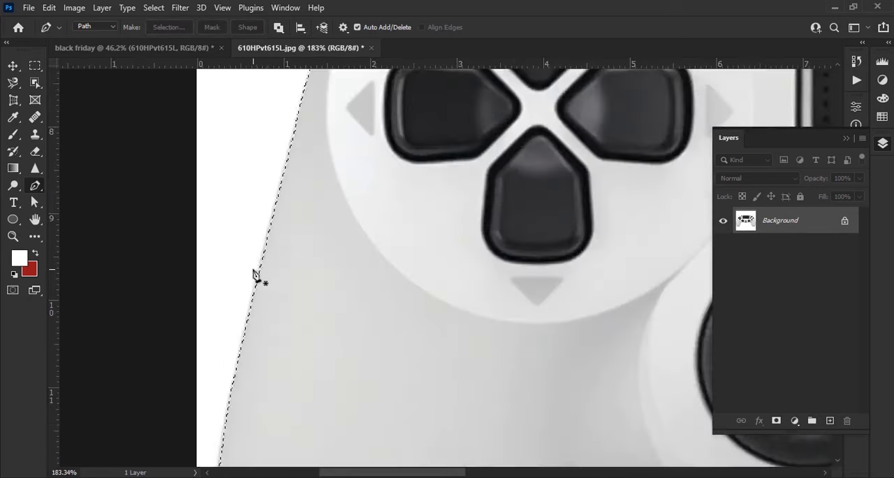
{"action": "scroll", "coordinate": [255, 273], "scroll_direction": "down", "scroll_amount": 12}
{"action": "left_click", "coordinate": [776, 420]}
{"action": "right_click", "coordinate": [815, 222]}
{"action": "left_click", "coordinate": [766, 181]}
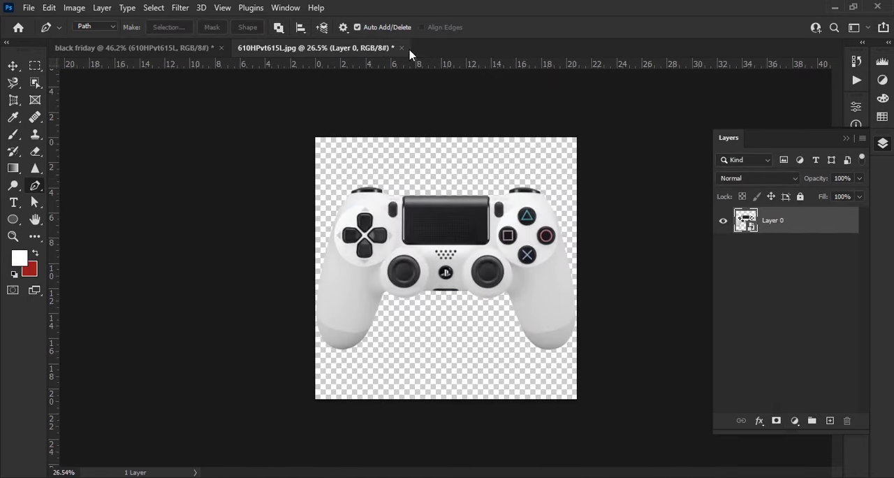
- Return to the black friday design with the cut-out controller at about 9.4%, turned upright by 90° and mirrored with its grips facing right
{"action": "left_click", "coordinate": [403, 48]}
{"action": "left_click", "coordinate": [386, 190]}
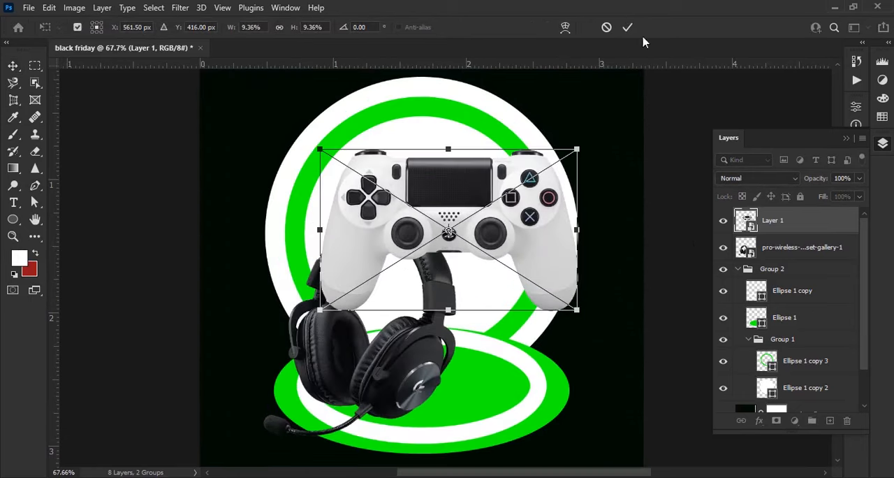
{"action": "right_click", "coordinate": [514, 262]}
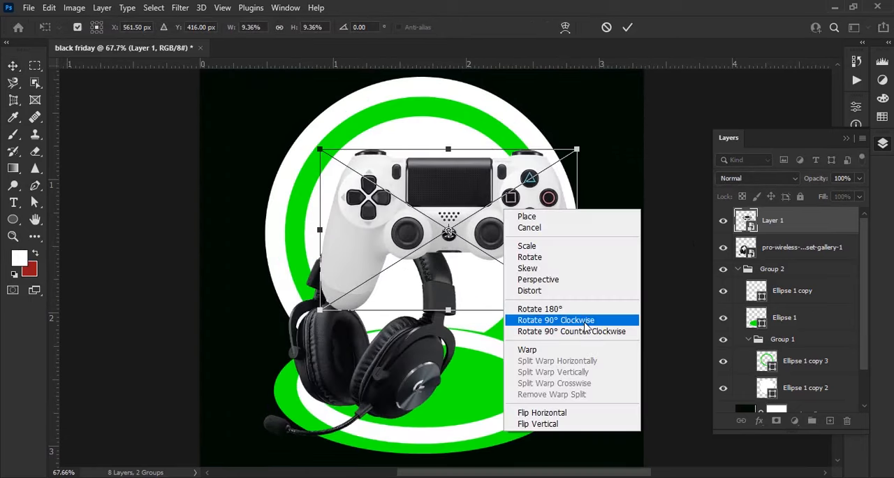
{"action": "left_click", "coordinate": [569, 374]}
{"action": "right_click", "coordinate": [507, 281]}
{"action": "left_click", "coordinate": [553, 259]}
{"action": "left_click_drag", "start_coordinate": [457, 309], "coordinate": [524, 383]}
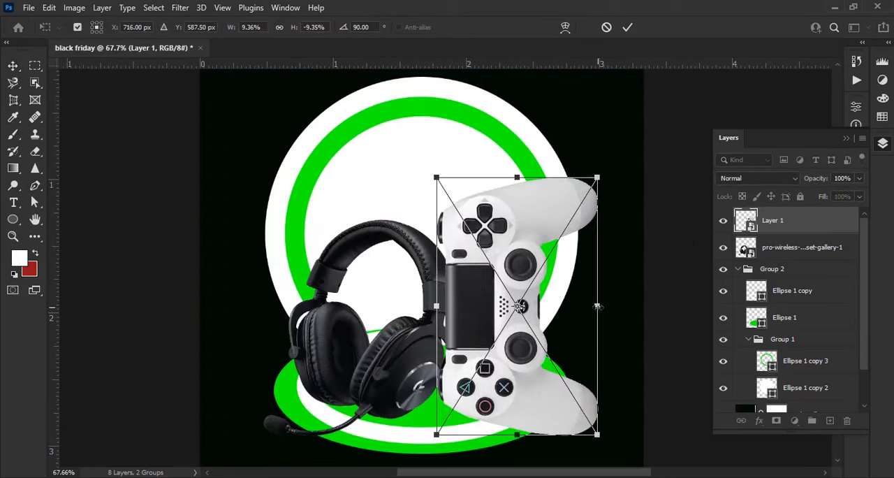
- Scale the controller to 7%, tilt it to about 79.5° and stand it on the podium beside the headset
{"action": "mouse_move", "coordinate": [597, 306]}
{"action": "left_mouse_down"}
{"action": "mouse_move", "coordinate": [567, 311]}
{"action": "mouse_move", "coordinate": [579, 308]}
{"action": "left_mouse_up"}
{"action": "left_click_drag", "start_coordinate": [519, 391], "coordinate": [510, 394]}
{"action": "left_click_drag", "start_coordinate": [579, 422], "coordinate": [597, 407]}
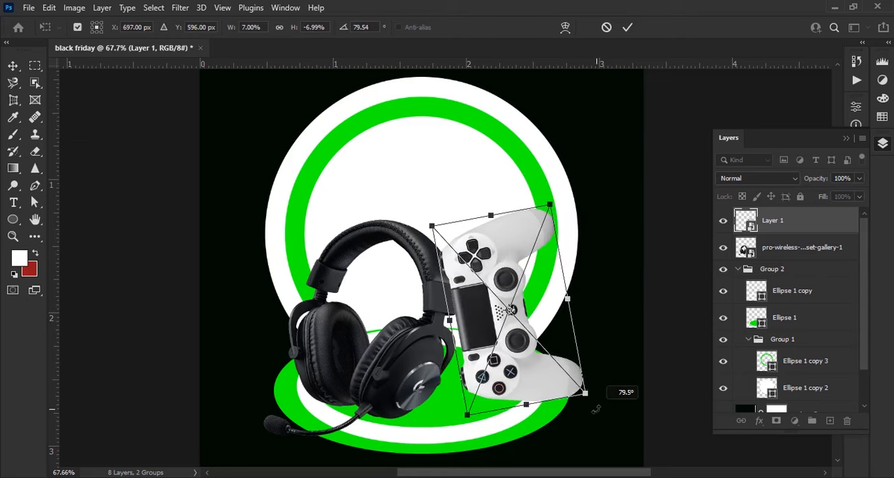
{"action": "left_click_drag", "start_coordinate": [574, 378], "coordinate": [573, 383]}
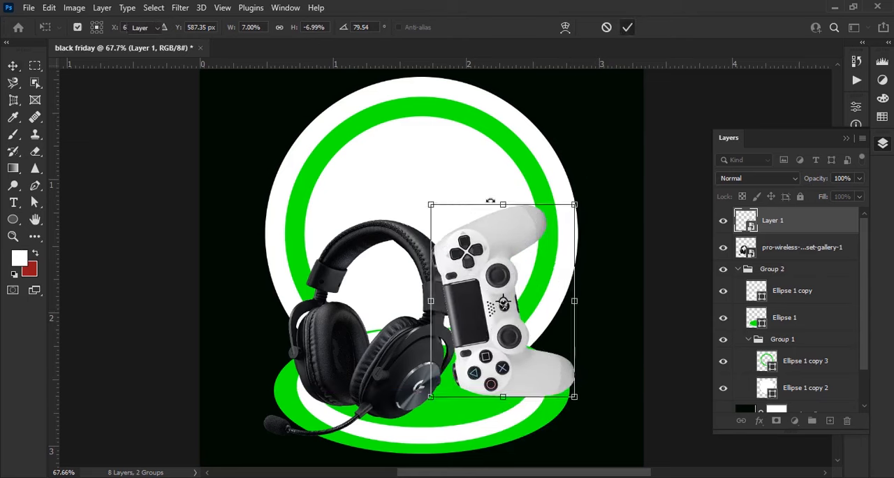
{"action": "key", "text": "Return"}
{"action": "key", "text": "ctrl+0"}
- Create a new empty layer directly beneath the headset layer, above Group 2
{"action": "scroll", "coordinate": [466, 354], "scroll_direction": "up", "scroll_amount": 3}
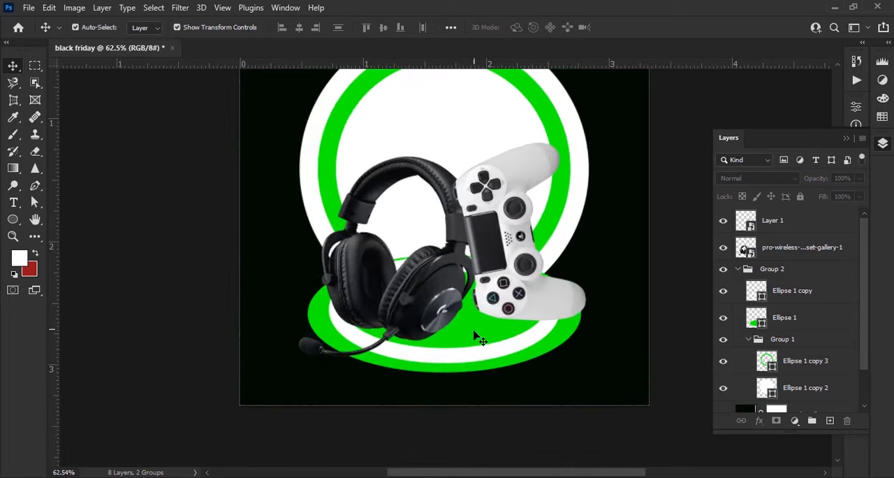
{"action": "scroll", "coordinate": [531, 344], "scroll_direction": "up", "scroll_amount": 3}
{"action": "left_click", "coordinate": [790, 252]}
{"action": "left_click", "coordinate": [829, 421]}
{"action": "left_click_drag", "start_coordinate": [802, 249], "coordinate": [808, 287]}
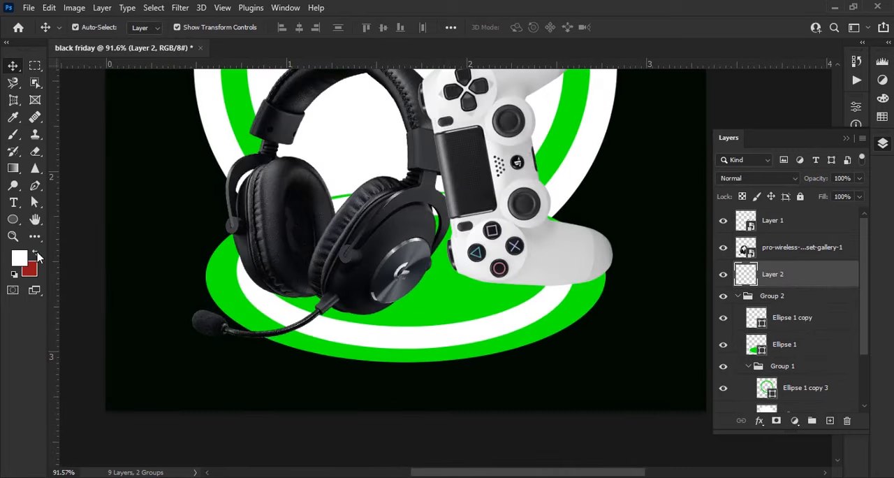
- With a soft black (000000) 70 px brush, paint a shadow beneath the controller at 56% opacity and soften it at 22%
{"action": "left_click", "coordinate": [35, 253]}
{"action": "left_click", "coordinate": [20, 258]}
{"action": "type", "text": "000000"}
{"action": "key", "text": "Return"}
{"action": "left_click", "coordinate": [13, 134]}
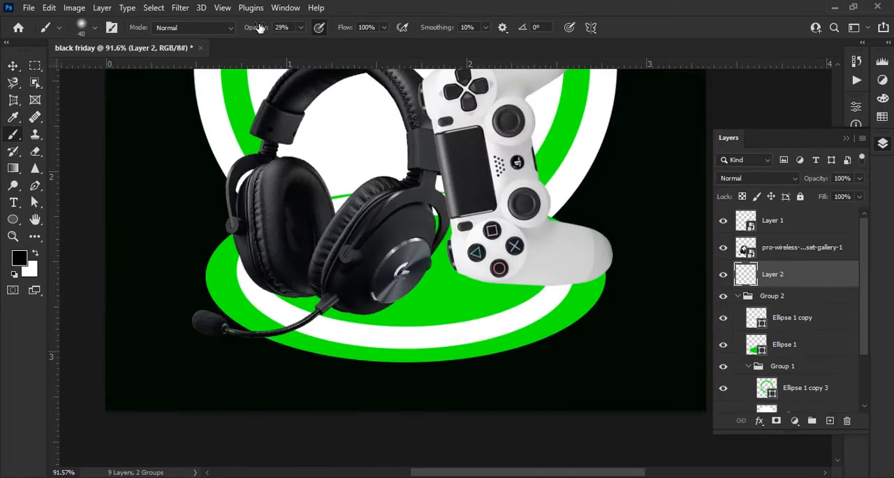
{"action": "left_click_drag", "start_coordinate": [259, 28], "coordinate": [286, 28]}
{"action": "scroll", "coordinate": [573, 287], "scroll_direction": "up", "scroll_amount": 6}
{"action": "key", "text": "bracketright"}
{"action": "key", "text": "bracketright"}
{"action": "mouse_move", "coordinate": [391, 229]}
{"action": "left_mouse_down"}
{"action": "mouse_move", "coordinate": [402, 242]}
{"action": "mouse_move", "coordinate": [455, 246]}
{"action": "mouse_move", "coordinate": [443, 250]}
{"action": "mouse_move", "coordinate": [617, 247]}
{"action": "mouse_move", "coordinate": [540, 260]}
{"action": "mouse_move", "coordinate": [453, 250]}
{"action": "left_mouse_up"}
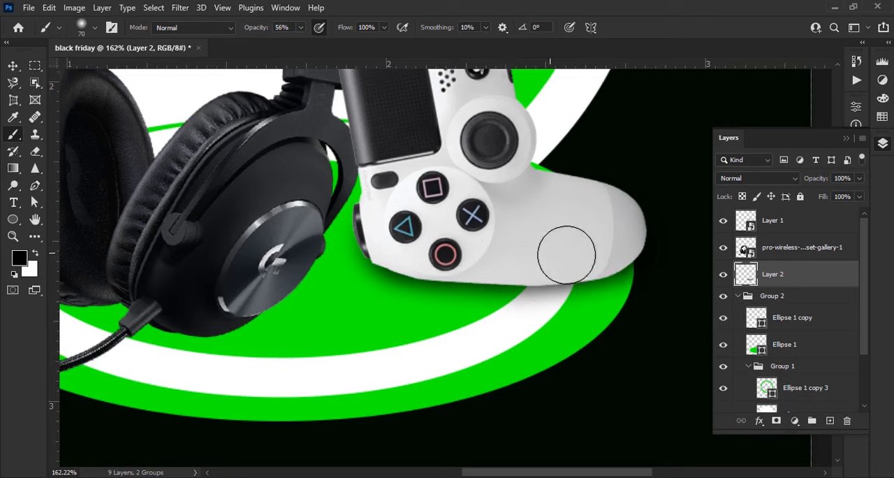
{"action": "mouse_move", "coordinate": [503, 262]}
{"action": "left_mouse_down"}
{"action": "mouse_move", "coordinate": [581, 272]}
{"action": "mouse_move", "coordinate": [499, 260]}
{"action": "mouse_move", "coordinate": [586, 283]}
{"action": "mouse_move", "coordinate": [443, 267]}
{"action": "mouse_move", "coordinate": [408, 238]}
{"action": "mouse_move", "coordinate": [342, 254]}
{"action": "left_mouse_up"}
{"action": "left_click_drag", "start_coordinate": [473, 244], "coordinate": [589, 243]}
{"action": "left_click_drag", "start_coordinate": [533, 253], "coordinate": [459, 266]}
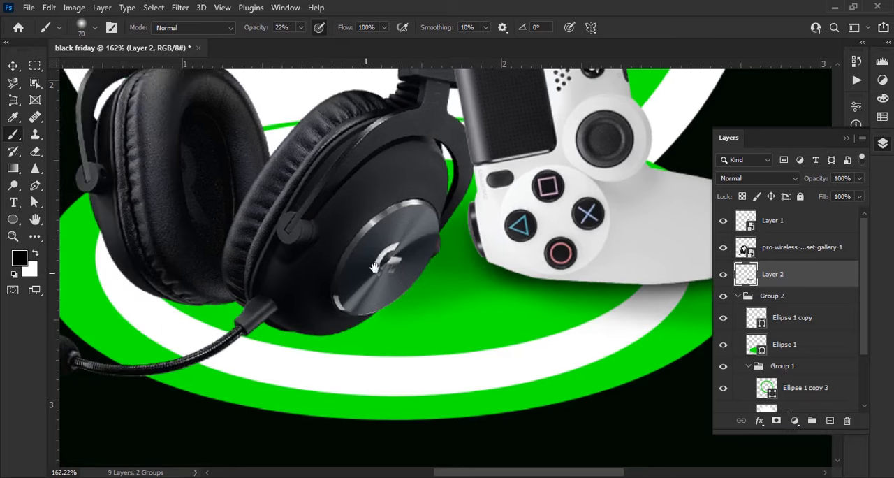
- Set the brush opacity to 53% and paint a soft shadow on the podium beneath the headset's ear cups
{"action": "left_click", "coordinate": [275, 27]}
{"action": "mouse_move", "coordinate": [375, 267]}
{"action": "left_mouse_down"}
{"action": "mouse_move", "coordinate": [420, 228]}
{"action": "mouse_move", "coordinate": [409, 262]}
{"action": "mouse_move", "coordinate": [339, 265]}
{"action": "mouse_move", "coordinate": [391, 259]}
{"action": "mouse_move", "coordinate": [372, 277]}
{"action": "mouse_move", "coordinate": [256, 254]}
{"action": "mouse_move", "coordinate": [326, 255]}
{"action": "left_mouse_up"}
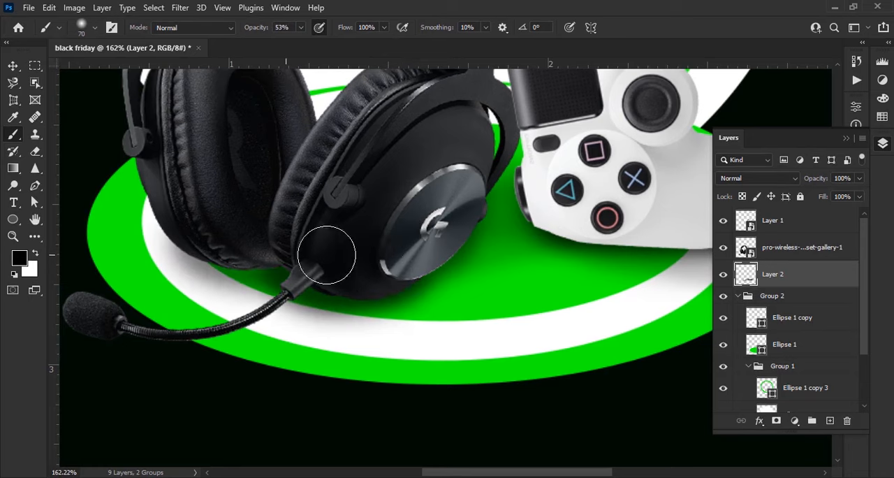
{"action": "left_click_drag", "start_coordinate": [251, 254], "coordinate": [187, 238]}
{"action": "left_click_drag", "start_coordinate": [219, 235], "coordinate": [312, 236]}
- Lower the brush to about 28% opacity and 50 px, and extend the shadow around the left ear cup and microphone boom
{"action": "left_click_drag", "start_coordinate": [261, 27], "coordinate": [244, 28]}
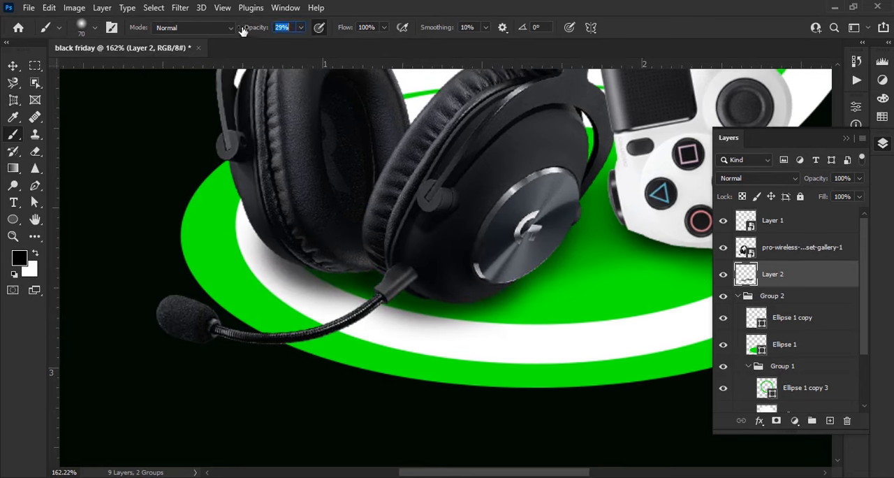
{"action": "left_click_drag", "start_coordinate": [427, 324], "coordinate": [427, 271]}
{"action": "mouse_move", "coordinate": [380, 236]}
{"action": "left_mouse_down"}
{"action": "mouse_move", "coordinate": [299, 286]}
{"action": "mouse_move", "coordinate": [399, 235]}
{"action": "mouse_move", "coordinate": [256, 283]}
{"action": "left_mouse_up"}
{"action": "left_click_drag", "start_coordinate": [294, 262], "coordinate": [331, 311]}
{"action": "left_click_drag", "start_coordinate": [317, 241], "coordinate": [264, 177]}
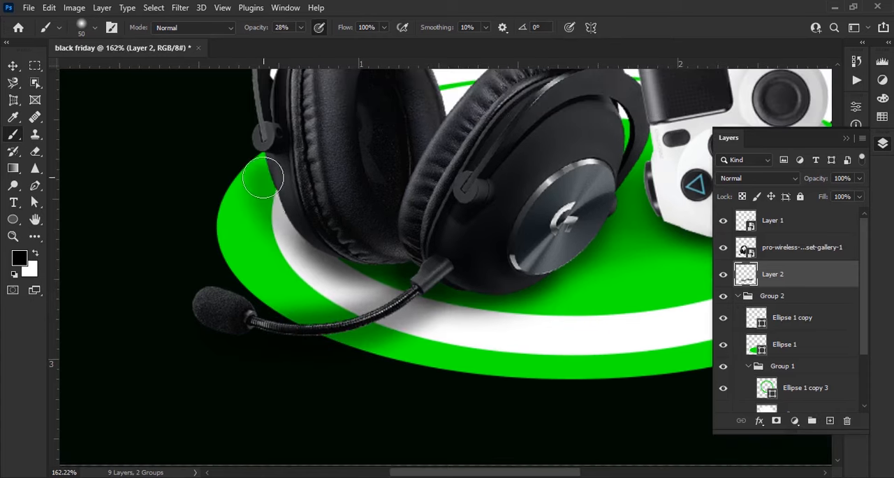
- Touch up and blend the soft shadows on the podium beneath the controller and headset
{"action": "key", "text": "ctrl+0"}
{"action": "scroll", "coordinate": [469, 357], "scroll_direction": "up", "scroll_amount": 6}
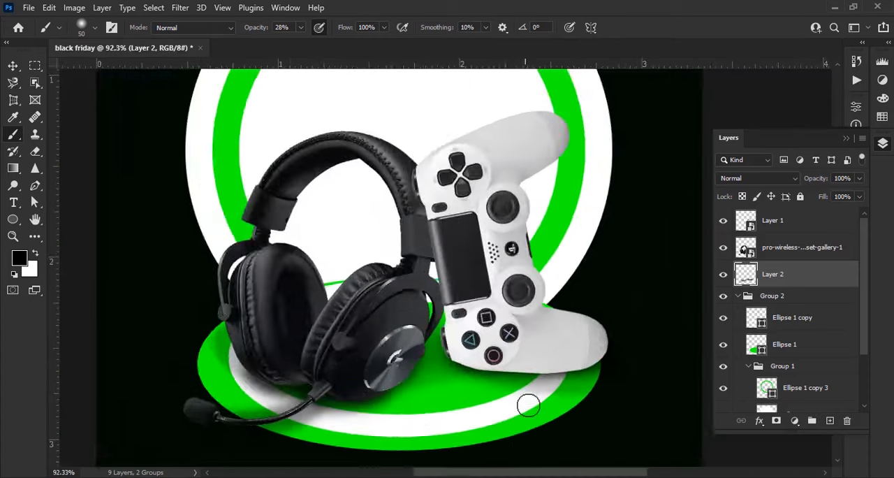
{"action": "left_click_drag", "start_coordinate": [441, 309], "coordinate": [273, 276]}
{"action": "left_click_drag", "start_coordinate": [185, 320], "coordinate": [284, 292]}
{"action": "mouse_move", "coordinate": [238, 320]}
{"action": "left_mouse_down"}
{"action": "mouse_move", "coordinate": [273, 300]}
{"action": "mouse_move", "coordinate": [280, 305]}
{"action": "left_mouse_up"}
{"action": "left_click_drag", "start_coordinate": [267, 322], "coordinate": [366, 310]}
{"action": "mouse_move", "coordinate": [295, 330]}
{"action": "left_mouse_down"}
{"action": "mouse_move", "coordinate": [146, 297]}
{"action": "mouse_move", "coordinate": [246, 309]}
{"action": "mouse_move", "coordinate": [194, 271]}
{"action": "left_mouse_up"}
{"action": "scroll", "coordinate": [310, 303], "scroll_direction": "down", "scroll_amount": 6}
{"action": "left_click", "coordinate": [14, 65]}
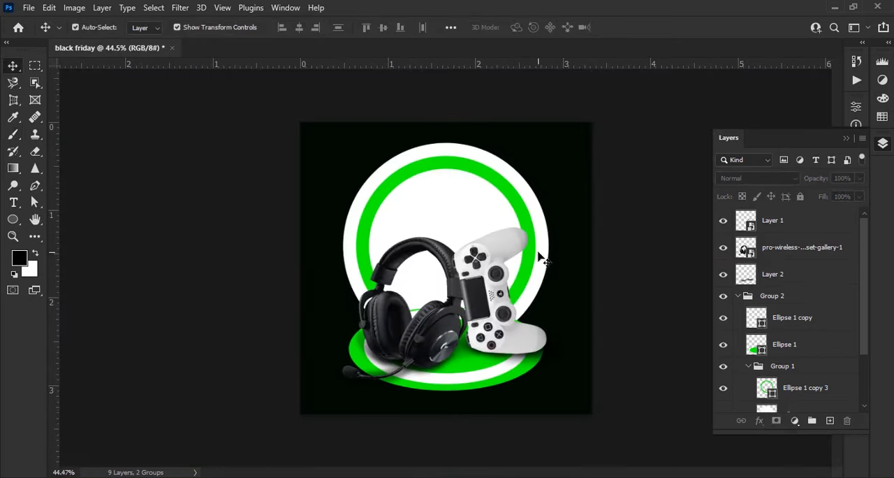
- Hide the controller and headset layers, and convert Ellipse 1 copy 3 and Ellipse 1 copy 2 into one smart object
{"action": "scroll", "coordinate": [538, 254], "scroll_direction": "up", "scroll_amount": 3}
{"action": "scroll", "coordinate": [493, 269], "scroll_direction": "down", "scroll_amount": 1}
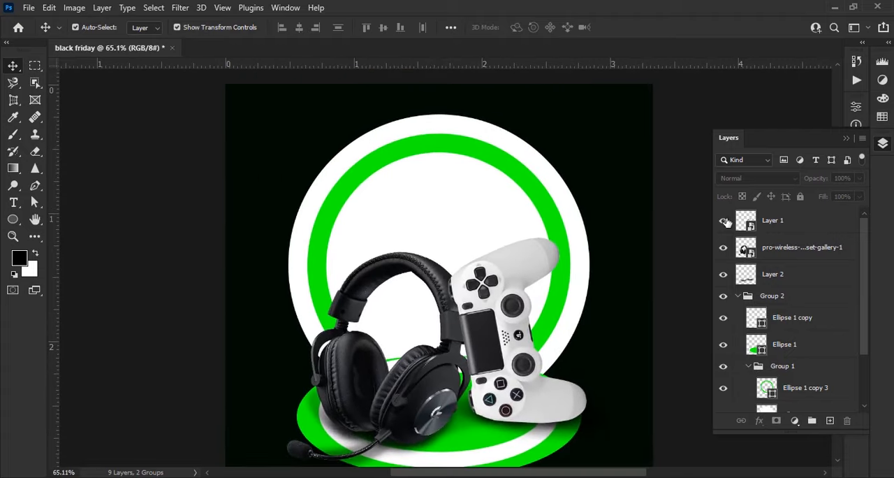
{"action": "left_click", "coordinate": [723, 220]}
{"action": "left_click", "coordinate": [723, 247]}
{"action": "left_click", "coordinate": [506, 267]}
{"action": "scroll", "coordinate": [789, 350], "scroll_direction": "down", "scroll_amount": 2}
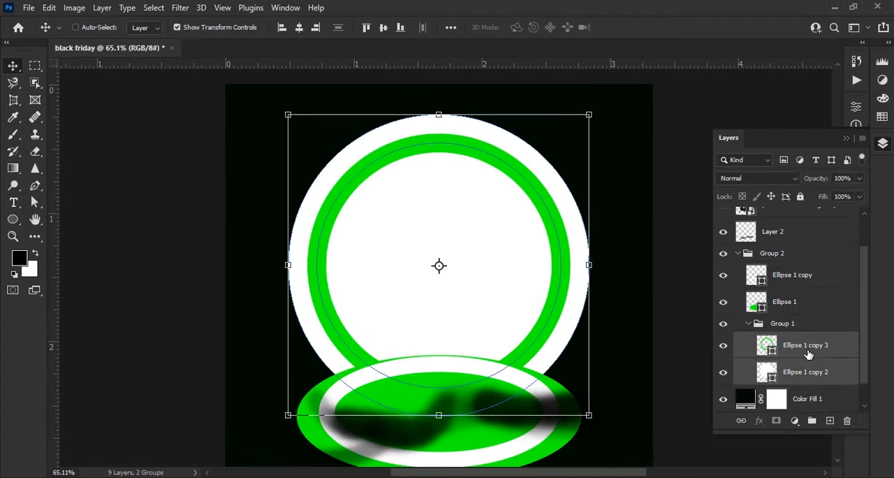
{"action": "key", "text": "Delete"}
{"action": "right_click", "coordinate": [808, 349]}
{"action": "left_click", "coordinate": [684, 181]}
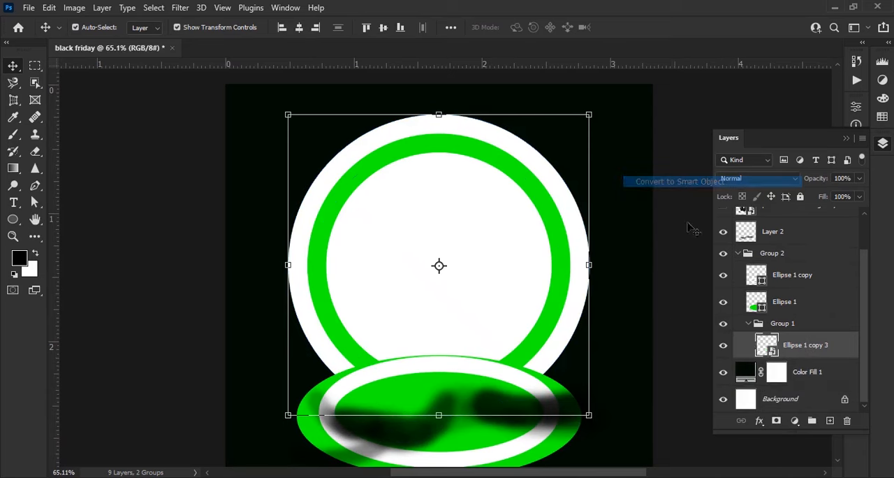
- Show the headset and controller again and draw a wide rectangular marquee across the upper part of the large circle
{"action": "left_click", "coordinate": [698, 360]}
{"action": "left_click", "coordinate": [529, 282]}
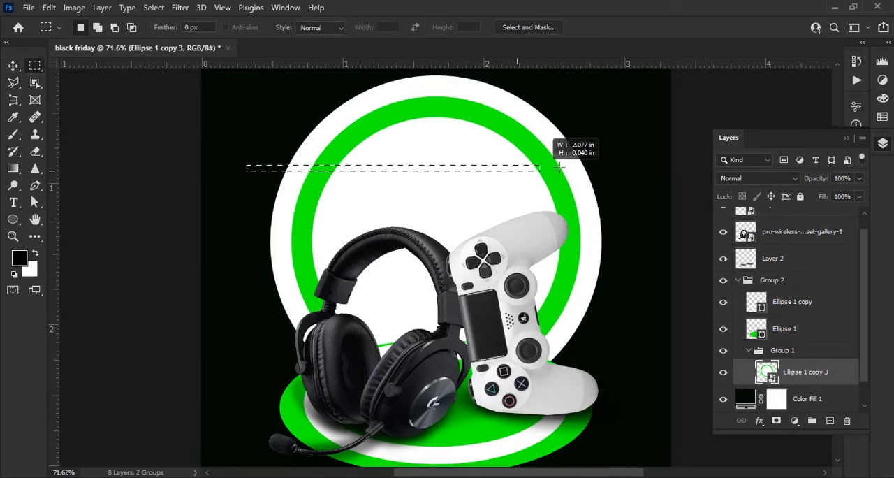
{"action": "left_click_drag", "start_coordinate": [559, 166], "coordinate": [599, 169]}
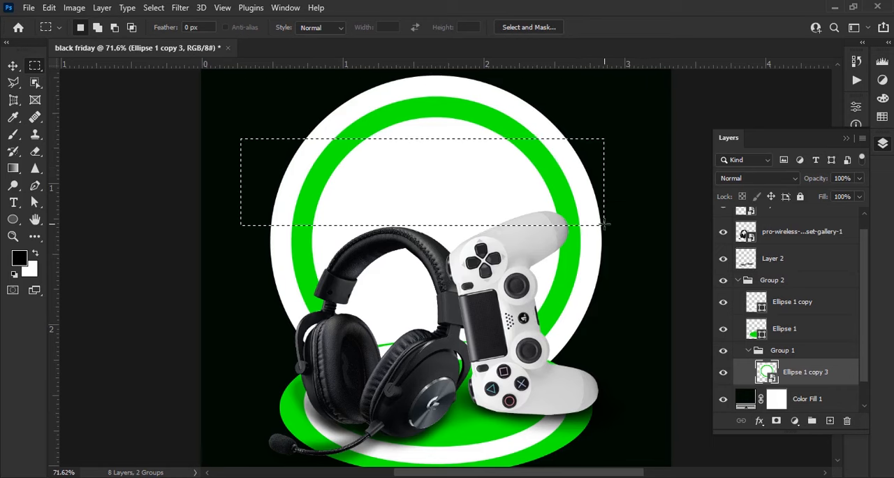
- Shift the rectangular marquee slightly upward and rasterize the Ellipse 1 copy 3 smart object for the Eraser tool
{"action": "left_click_drag", "start_coordinate": [604, 225], "coordinate": [599, 219]}
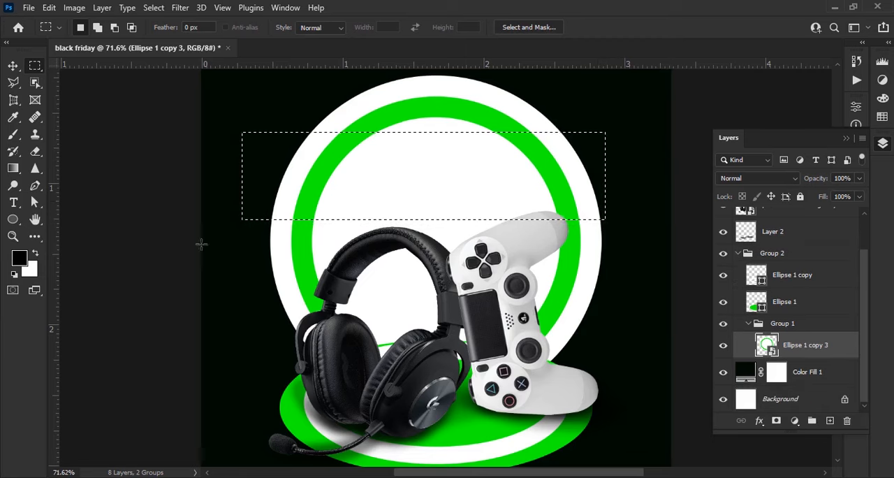
{"action": "left_click", "coordinate": [40, 157]}
{"action": "left_click", "coordinate": [98, 29]}
{"action": "left_click", "coordinate": [102, 223]}
{"action": "left_click", "coordinate": [139, 30]}
{"action": "left_click", "coordinate": [288, 188]}
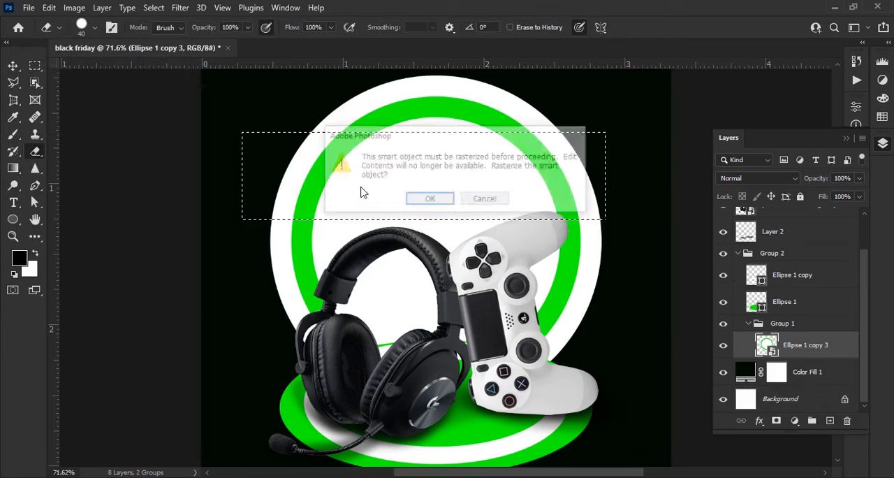
{"action": "key", "text": "Return"}
- Erase the marqueed band of the large circle with a 500 px eraser and clear the selection
{"action": "key", "text": "bracketright"}
{"action": "key", "text": "bracketright"}
{"action": "key", "text": "bracketright"}
{"action": "key", "text": "bracketright"}
{"action": "mouse_move", "coordinate": [288, 162]}
{"action": "left_mouse_down"}
{"action": "mouse_move", "coordinate": [317, 143]}
{"action": "mouse_move", "coordinate": [579, 189]}
{"action": "left_mouse_up"}
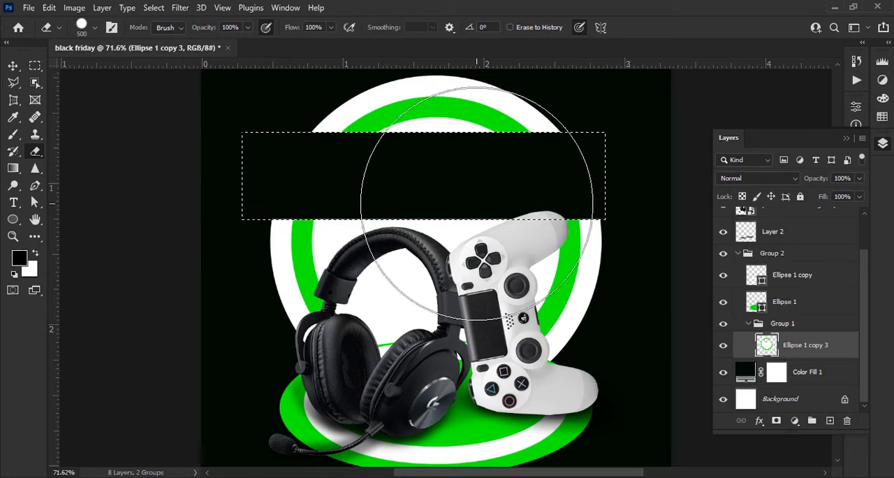
{"action": "key", "text": "ctrl+d"}
- Rotate the cut circle slightly counterclockwise so that its empty band slopes upward to the right
{"action": "scroll", "coordinate": [409, 179], "scroll_direction": "down", "scroll_amount": 2}
{"action": "key", "text": "v"}
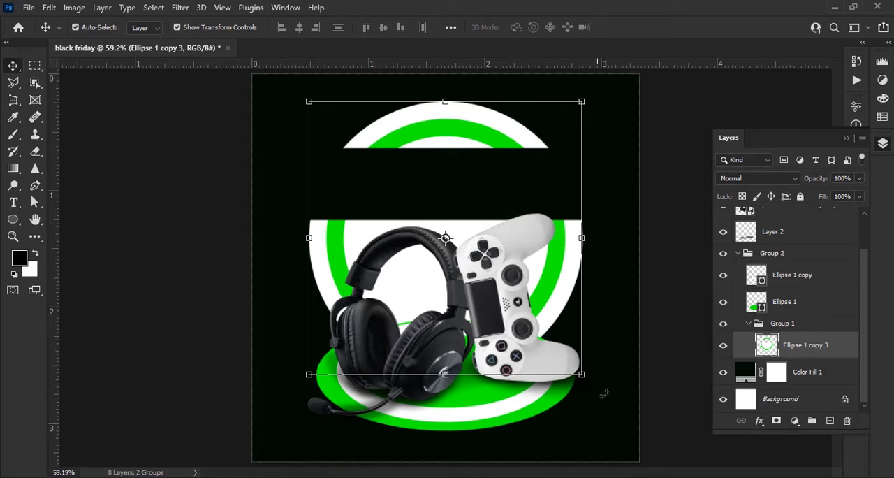
{"action": "left_click_drag", "start_coordinate": [604, 394], "coordinate": [638, 386]}
{"action": "key", "text": "Return"}
{"action": "scroll", "coordinate": [458, 166], "scroll_direction": "up", "scroll_amount": 3}
{"action": "scroll", "coordinate": [440, 175], "scroll_direction": "down", "scroll_amount": 3}
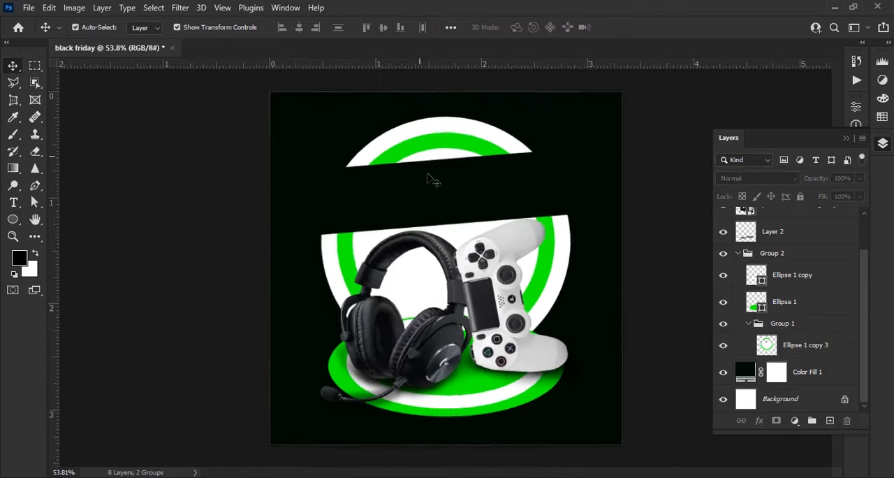
- Add a blank layer to Group 1 directly beneath Ellipse 1 copy 3
{"action": "scroll", "coordinate": [431, 178], "scroll_direction": "up", "scroll_amount": 1}
{"action": "left_click", "coordinate": [805, 345]}
{"action": "left_click", "coordinate": [830, 421]}
{"action": "left_click_drag", "start_coordinate": [794, 346], "coordinate": [802, 383]}
{"action": "key", "text": "b"}
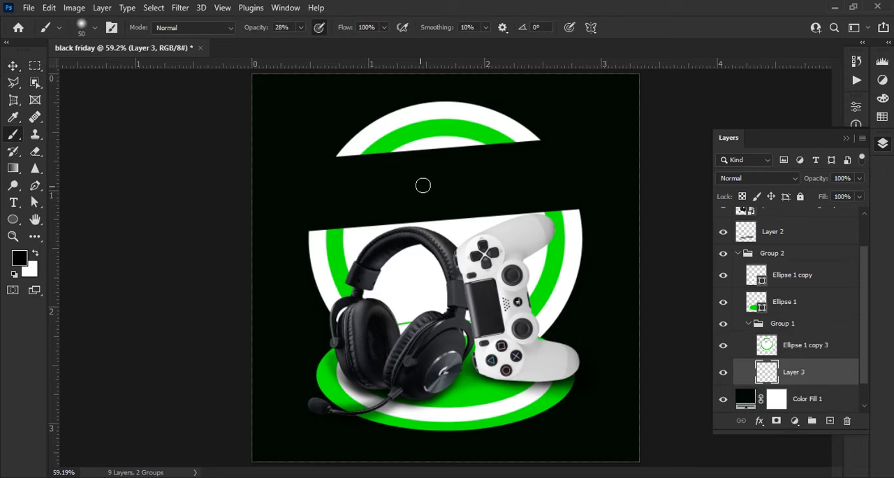
{"action": "scroll", "coordinate": [423, 184], "scroll_direction": "up", "scroll_amount": 3}
{"action": "scroll", "coordinate": [381, 254], "scroll_direction": "down", "scroll_amount": 4}
{"action": "key", "text": "v"}
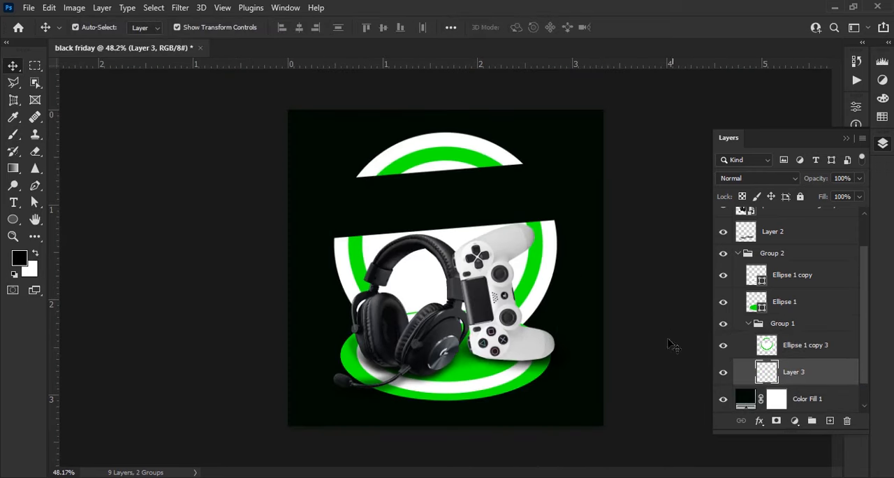
{"action": "left_click", "coordinate": [670, 339]}
{"action": "scroll", "coordinate": [524, 363], "scroll_direction": "down", "scroll_amount": 1}
{"action": "scroll", "coordinate": [526, 367], "scroll_direction": "up", "scroll_amount": 1}
- Place the black-and-white cHJpdmF0ZS smoke image above Color Fill 1 and enlarge it to cover the whole canvas
{"action": "left_click", "coordinate": [370, 477]}
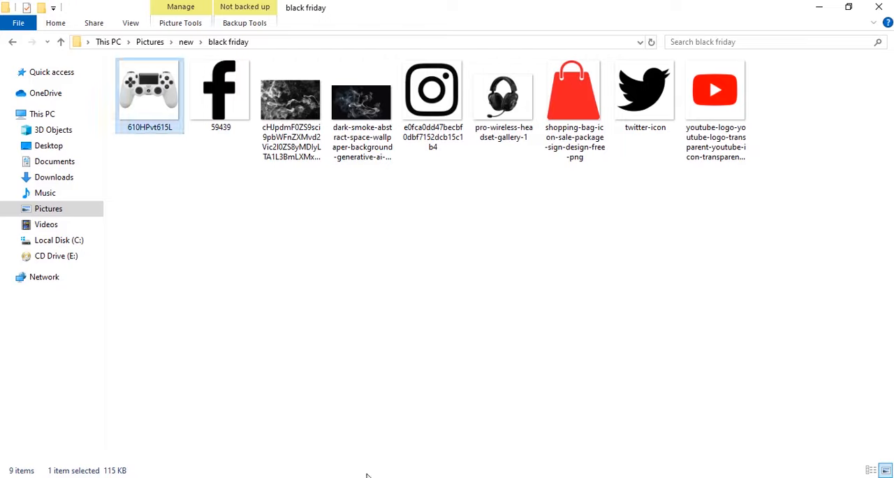
{"action": "left_click_drag", "start_coordinate": [287, 103], "coordinate": [447, 311]}
{"action": "key", "text": "Return"}
{"action": "left_click_drag", "start_coordinate": [803, 213], "coordinate": [803, 358]}
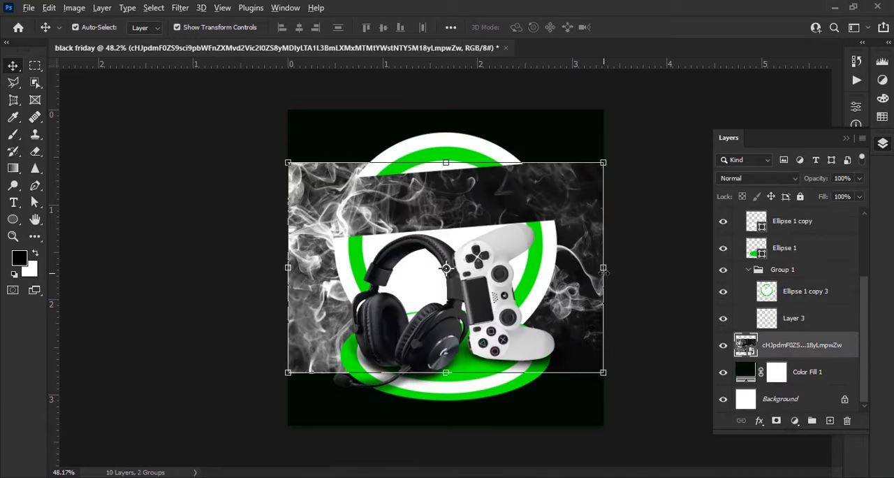
{"action": "left_click_drag", "start_coordinate": [603, 268], "coordinate": [682, 268]}
{"action": "key", "text": "Return"}
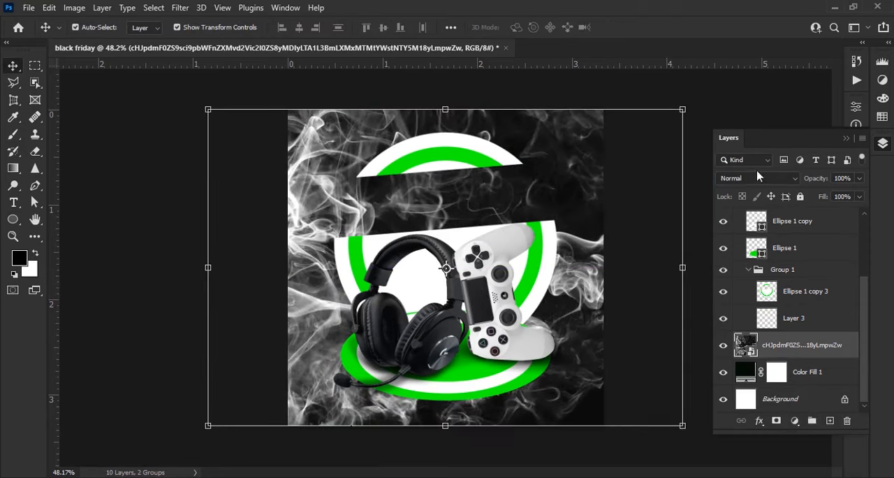
- Set the smoke layer to Screen blending at 7% opacity and confirm 010b01 as the solid background fill colour
{"action": "left_click", "coordinate": [757, 178]}
{"action": "left_click", "coordinate": [747, 259]}
{"action": "left_click_drag", "start_coordinate": [816, 180], "coordinate": [727, 199]}
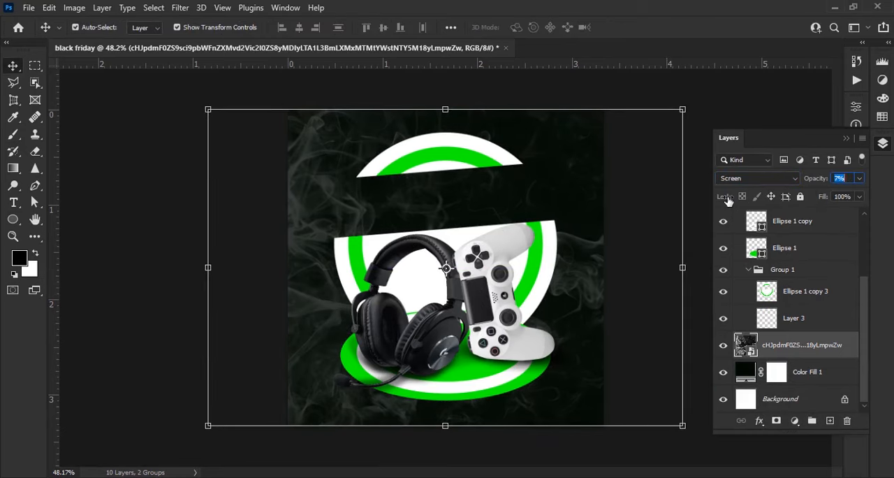
{"action": "double_click", "coordinate": [745, 371]}
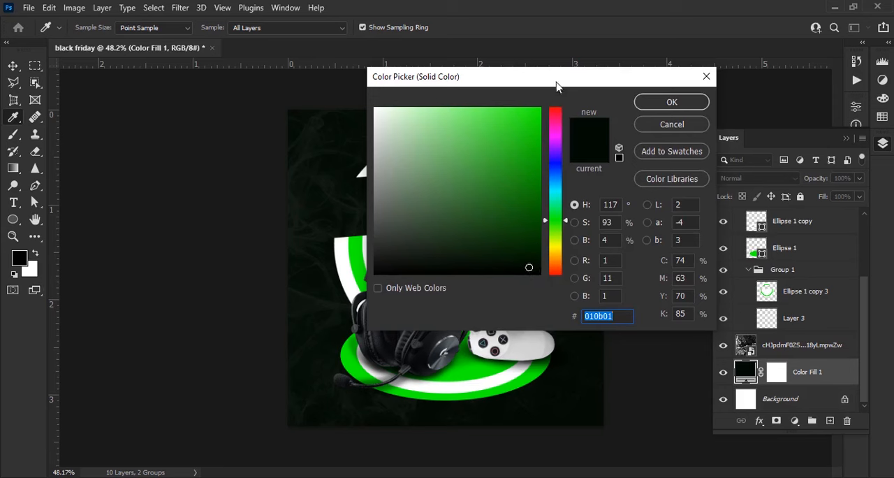
{"action": "left_click_drag", "start_coordinate": [709, 264], "coordinate": [706, 272]}
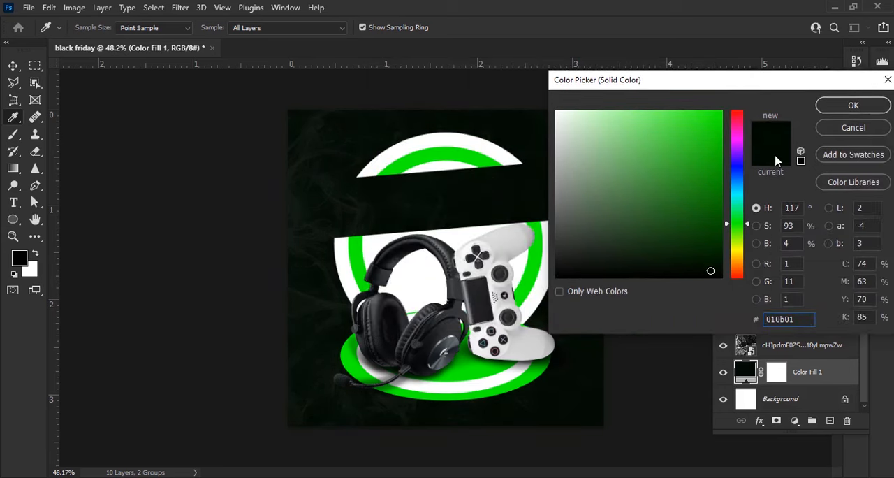
{"action": "left_click", "coordinate": [854, 106]}
- Place the dark-smoke image above Color Fill 1, scale it to about 221%, flip it horizontally, and move it to X 833, Y 358 px
{"action": "key", "text": "alt+Tab"}
{"action": "left_click_drag", "start_coordinate": [365, 109], "coordinate": [523, 296]}
{"action": "left_click_drag", "start_coordinate": [557, 266], "coordinate": [708, 260]}
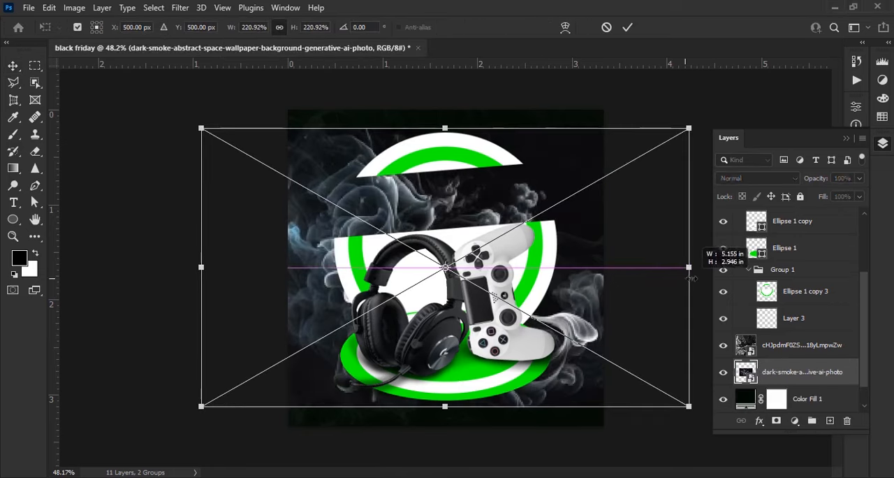
{"action": "right_click", "coordinate": [584, 330]}
{"action": "left_click", "coordinate": [614, 306]}
{"action": "left_click_drag", "start_coordinate": [649, 285], "coordinate": [686, 244]}
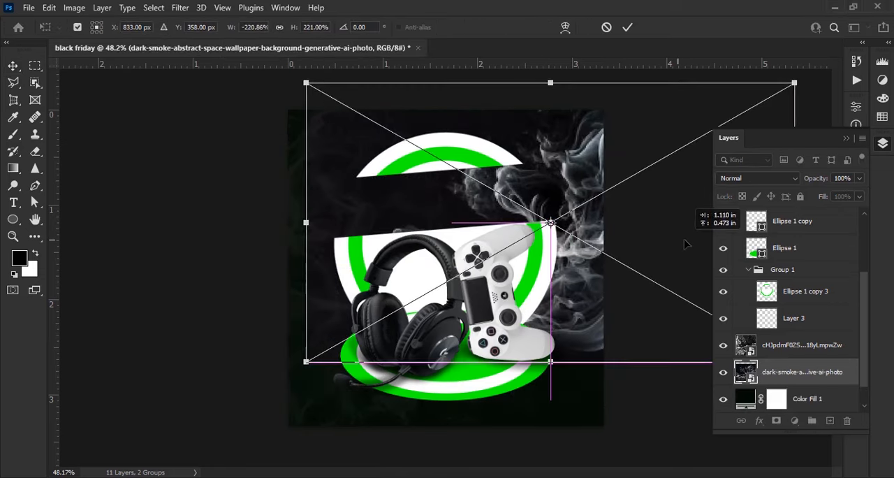
{"action": "left_click", "coordinate": [628, 27]}
- Blend the dark-smoke layer in Screen mode at 21% opacity, and lower Ellipse 1 copy 3 to 78% opacity
{"action": "left_click", "coordinate": [758, 178]}
{"action": "left_click", "coordinate": [738, 253]}
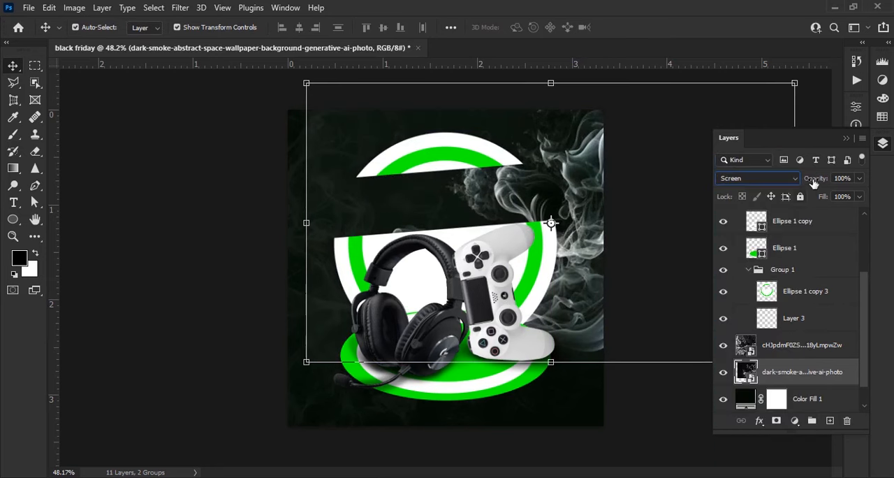
{"action": "type", "text": "121"}
{"action": "key", "text": "Return"}
{"action": "left_click", "coordinate": [640, 439]}
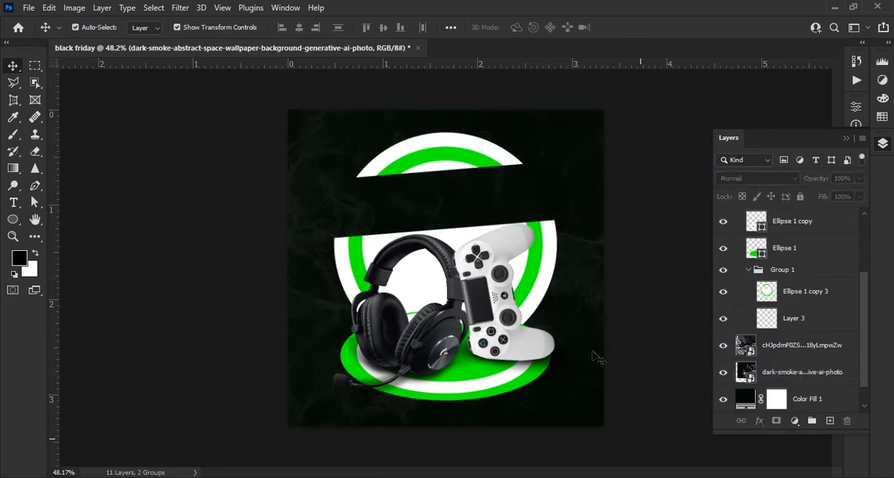
{"action": "left_click", "coordinate": [806, 290]}
{"action": "mouse_move", "coordinate": [813, 183]}
{"action": "left_mouse_down"}
{"action": "mouse_move", "coordinate": [801, 192]}
{"action": "mouse_move", "coordinate": [812, 192]}
{"action": "left_mouse_up"}
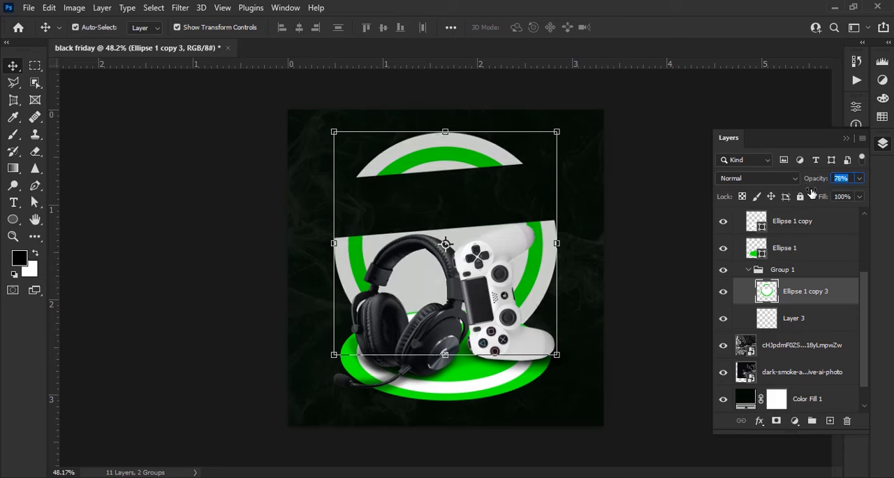
- Duplicate both smoke layers and convert the copies into one smart object
{"action": "left_click", "coordinate": [812, 353]}
{"action": "key", "text": "ctrl+j"}
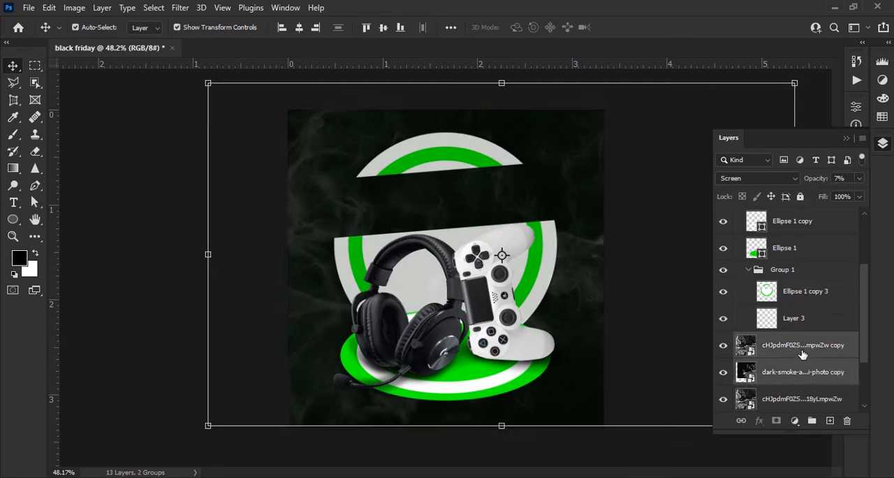
{"action": "right_click", "coordinate": [808, 355]}
{"action": "left_click", "coordinate": [758, 138]}
- Clip the copied smoke smart object to Ellipse 1 copy 3 and readjust the circle's opacity
{"action": "left_click_drag", "start_coordinate": [808, 354], "coordinate": [798, 282]}
{"action": "right_click", "coordinate": [818, 290]}
{"action": "left_click", "coordinate": [739, 310]}
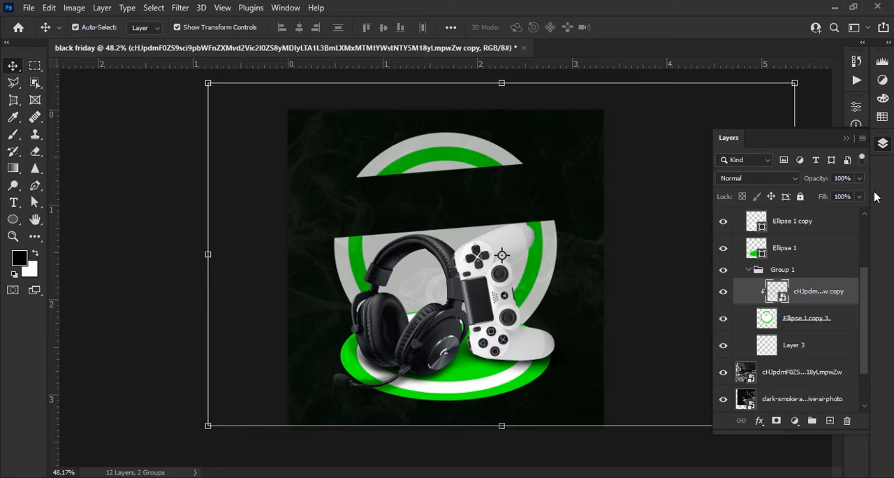
{"action": "left_click", "coordinate": [821, 320]}
{"action": "mouse_move", "coordinate": [863, 186]}
{"action": "left_mouse_down"}
{"action": "mouse_move", "coordinate": [836, 187]}
{"action": "mouse_move", "coordinate": [856, 186]}
{"action": "left_mouse_up"}
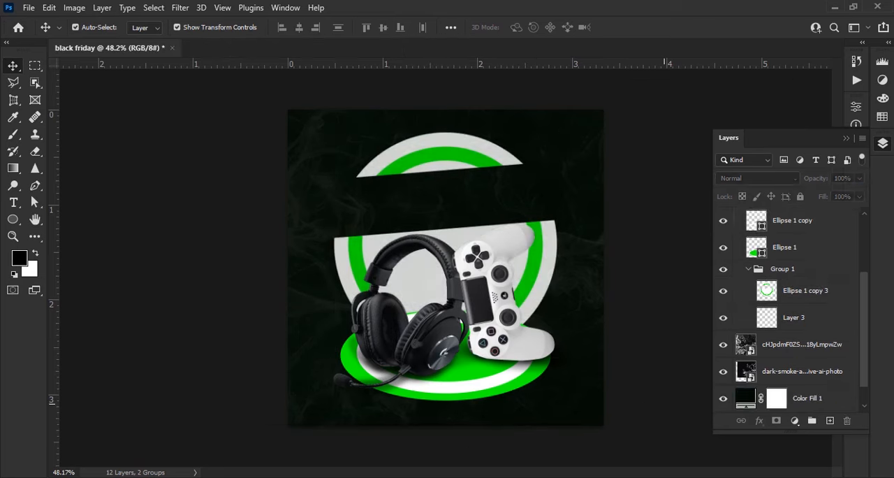
- Place the cHJpdmF0ZS smoke image again and move its layer above the podium ellipses in Group 2
{"action": "key", "text": "alt+Tab"}
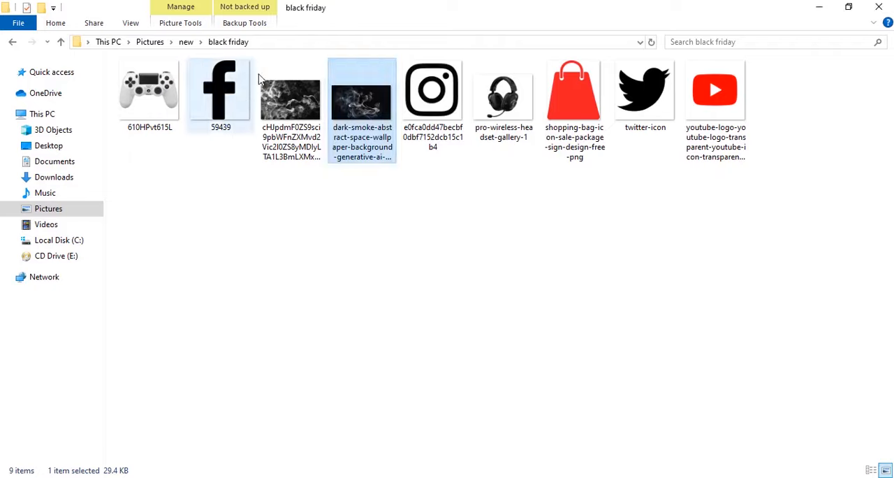
{"action": "left_click_drag", "start_coordinate": [291, 99], "coordinate": [495, 375]}
{"action": "scroll", "coordinate": [826, 308], "scroll_direction": "up", "scroll_amount": 4}
{"action": "left_click_drag", "start_coordinate": [814, 221], "coordinate": [787, 330]}
- Combine Ellipse 1 copy and Ellipse 1 into one smart object and clip the new smoke layer to it
{"action": "left_click", "coordinate": [816, 349]}
{"action": "left_click", "coordinate": [816, 374], "text": "shift"}
{"action": "key", "text": "ctrl+e"}
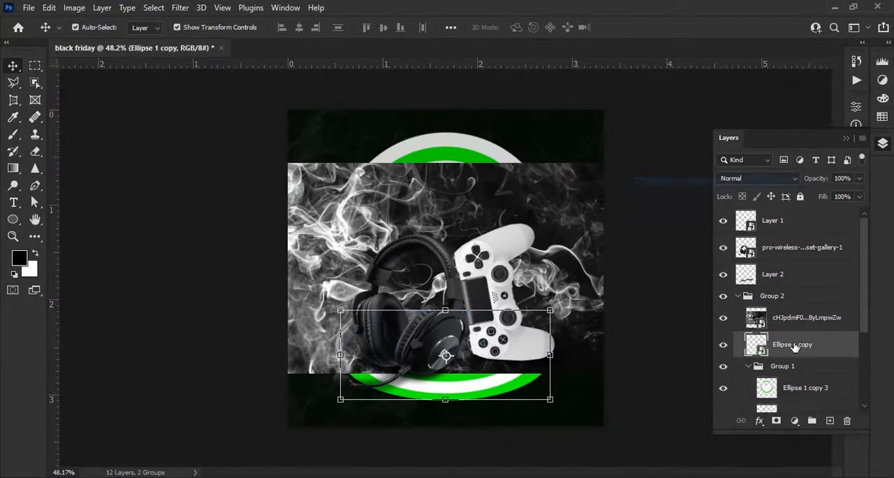
{"action": "right_click", "coordinate": [800, 318]}
{"action": "left_click", "coordinate": [740, 307]}
- Undo the accidental shift of Layer 2, lock that layer, and move the clipped smoke down over the podium
{"action": "left_click_drag", "start_coordinate": [465, 366], "coordinate": [470, 414]}
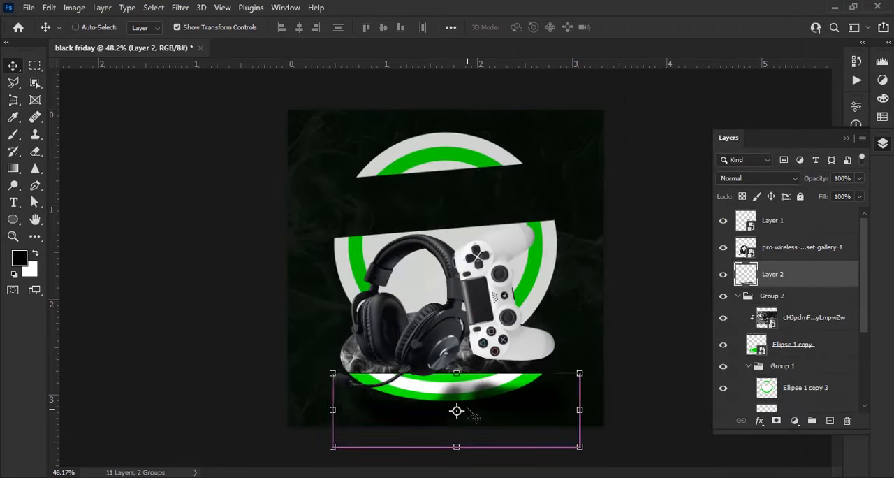
{"action": "key", "text": "ctrl+z"}
{"action": "left_click_drag", "start_coordinate": [419, 363], "coordinate": [420, 397]}
- Set the podium's clipped smoke layer to Screen blending at 38% opacity
{"action": "left_click", "coordinate": [758, 178]}
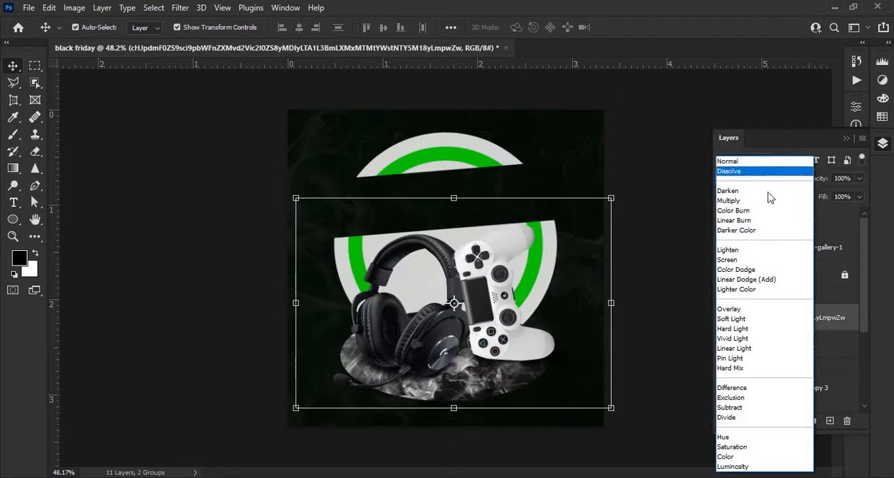
{"action": "left_click", "coordinate": [767, 260]}
{"action": "key", "text": "alt+bracketleft"}
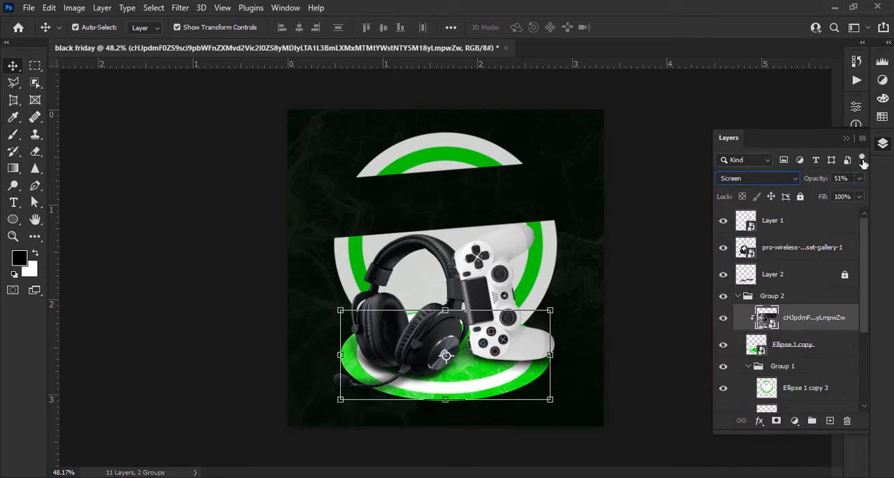
{"action": "key", "text": "alt+bracketright"}
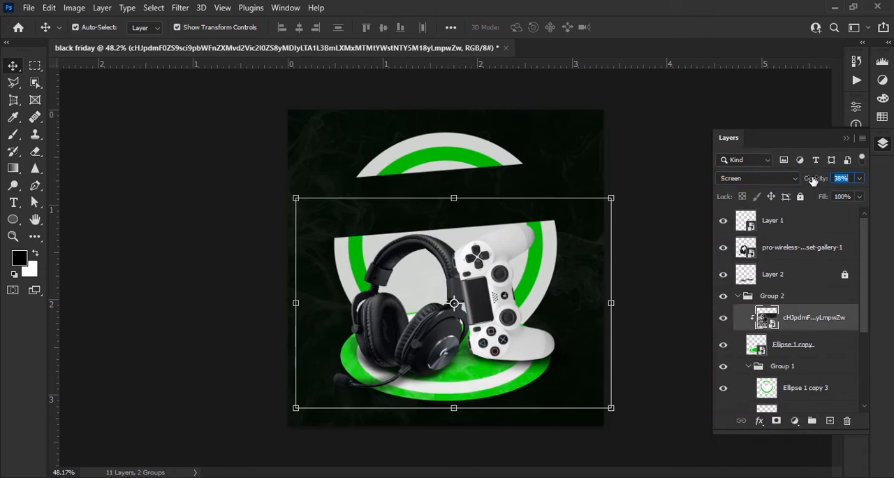
{"action": "left_click", "coordinate": [653, 329]}
- Add the headline text "BLACK" in white across the empty band of the large circle
{"action": "scroll", "coordinate": [653, 329], "scroll_direction": "down", "scroll_amount": 3}
{"action": "scroll", "coordinate": [467, 352], "scroll_direction": "up", "scroll_amount": 5}
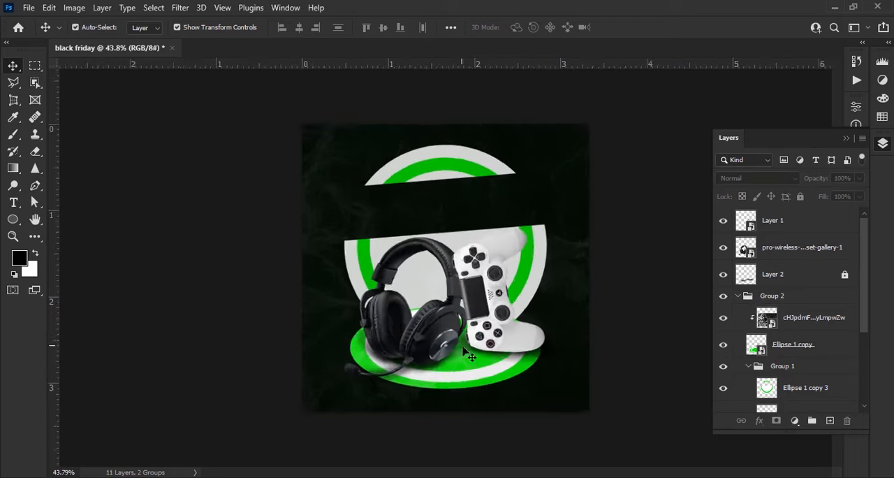
{"action": "scroll", "coordinate": [457, 368], "scroll_direction": "down", "scroll_amount": 2}
{"action": "scroll", "coordinate": [461, 378], "scroll_direction": "up", "scroll_amount": 4}
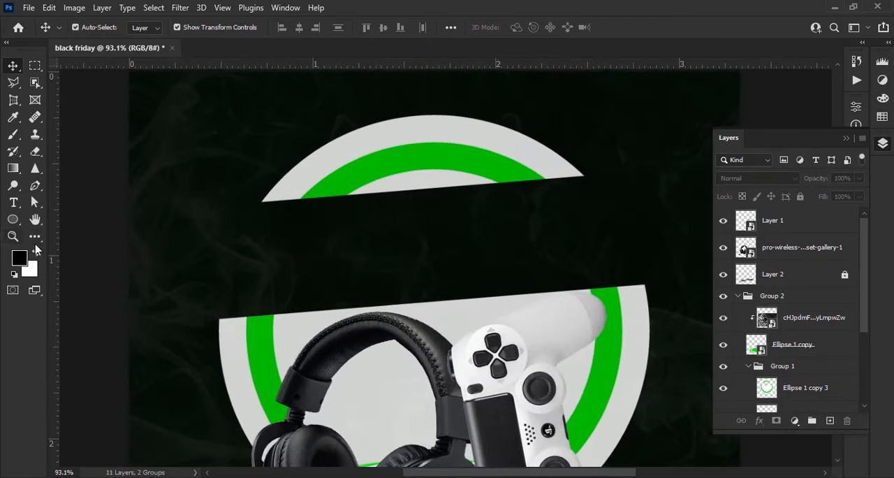
{"action": "left_click", "coordinate": [20, 203]}
{"action": "left_click", "coordinate": [81, 202]}
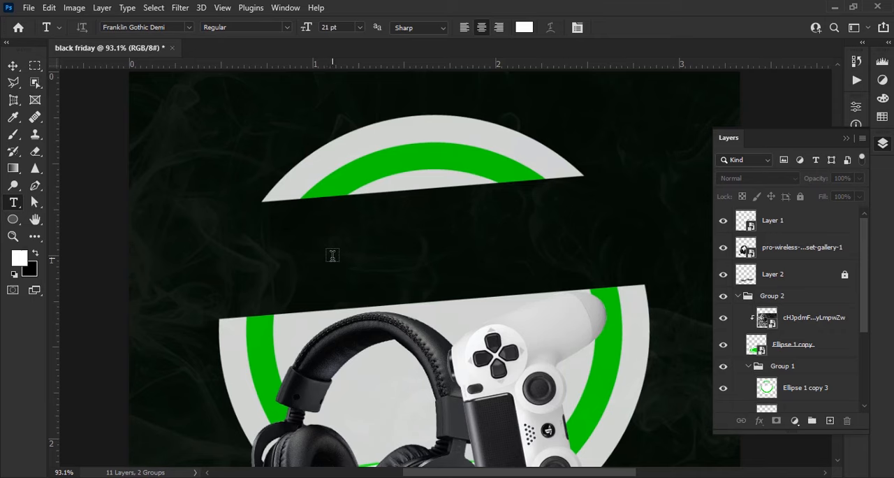
{"action": "scroll", "coordinate": [327, 244], "scroll_direction": "down", "scroll_amount": 1}
{"action": "left_click", "coordinate": [364, 238]}
{"action": "type", "text": "BLACK"}
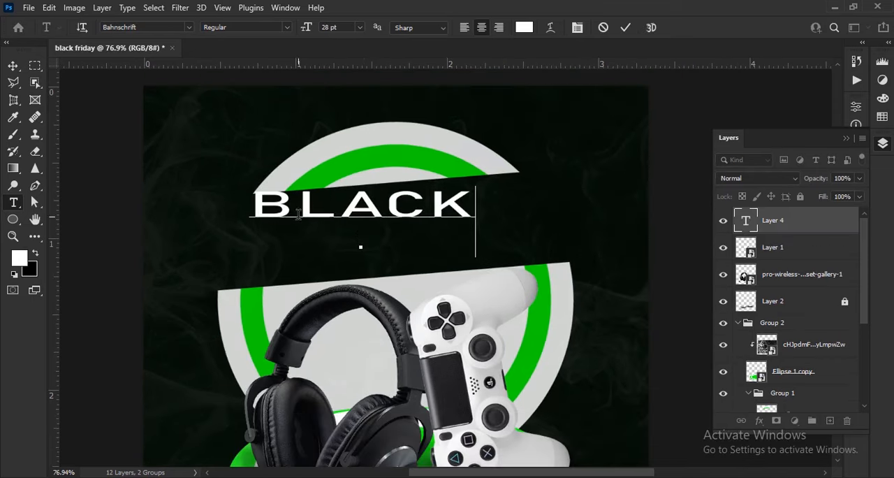
- Change the BLACK headline's font to BEASIGNE and apply Faux Bold
{"action": "left_click_drag", "start_coordinate": [299, 214], "coordinate": [252, 209]}
{"action": "left_click", "coordinate": [845, 138]}
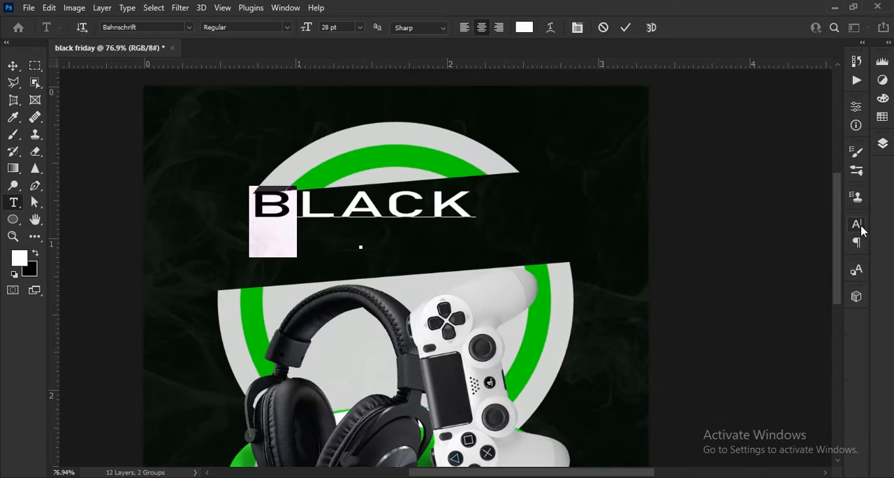
{"action": "left_click", "coordinate": [854, 222]}
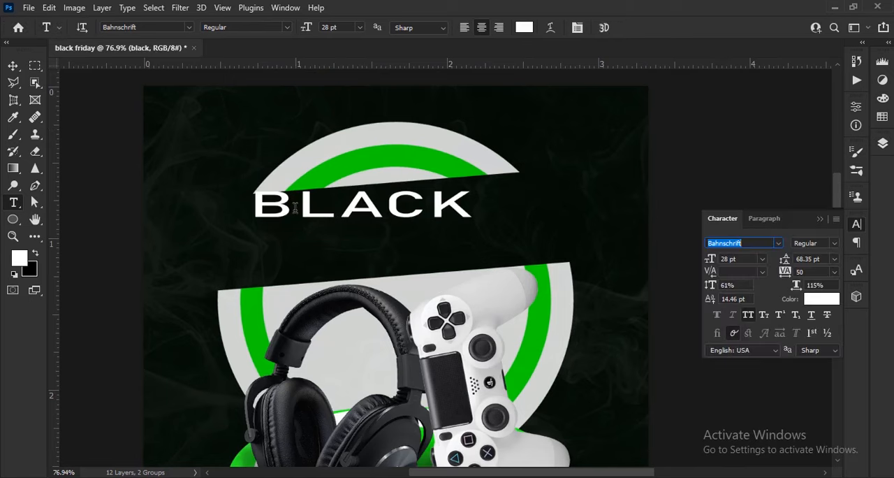
{"action": "left_click", "coordinate": [778, 242]}
{"action": "left_click", "coordinate": [675, 52]}
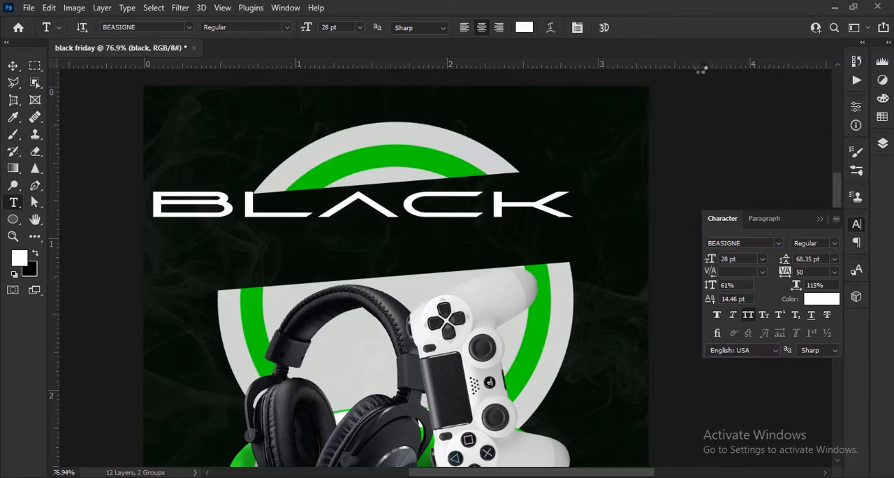
{"action": "left_click", "coordinate": [719, 315]}
- Increase the headline's vertical scale to 105% and set the horizontal scale of the initial B to 138%
{"action": "left_click_drag", "start_coordinate": [235, 210], "coordinate": [562, 226]}
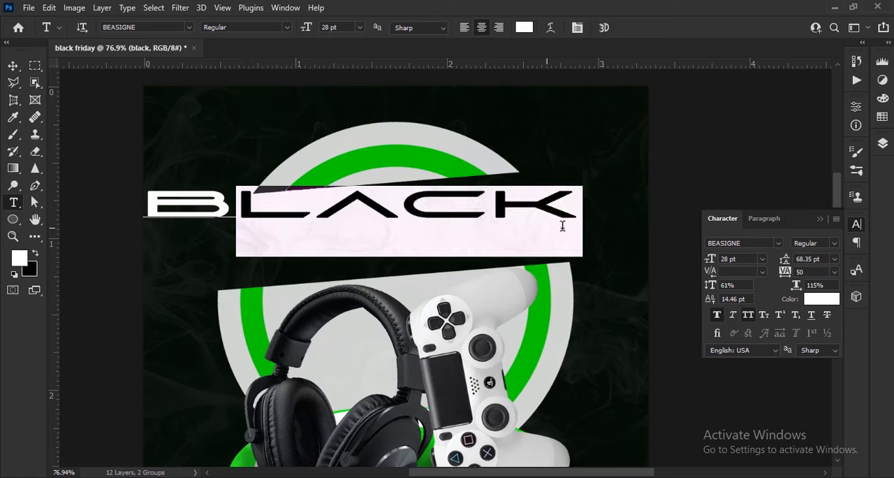
{"action": "left_click", "coordinate": [625, 28]}
{"action": "left_click_drag", "start_coordinate": [710, 285], "coordinate": [743, 292]}
{"action": "left_click_drag", "start_coordinate": [236, 202], "coordinate": [150, 205]}
{"action": "left_click_drag", "start_coordinate": [796, 285], "coordinate": [813, 297]}
- Reduce the font size and horizontal scale of the letters LACK in the headline
{"action": "left_click_drag", "start_coordinate": [261, 204], "coordinate": [585, 232]}
{"action": "left_click_drag", "start_coordinate": [714, 261], "coordinate": [710, 261]}
{"action": "left_click_drag", "start_coordinate": [796, 287], "coordinate": [788, 288]}
{"action": "left_click", "coordinate": [630, 31]}
- Slightly reduce the font size of the initial B, then scale BLACK down within the upper part of the circle's empty band
{"action": "left_click_drag", "start_coordinate": [285, 203], "coordinate": [175, 207]}
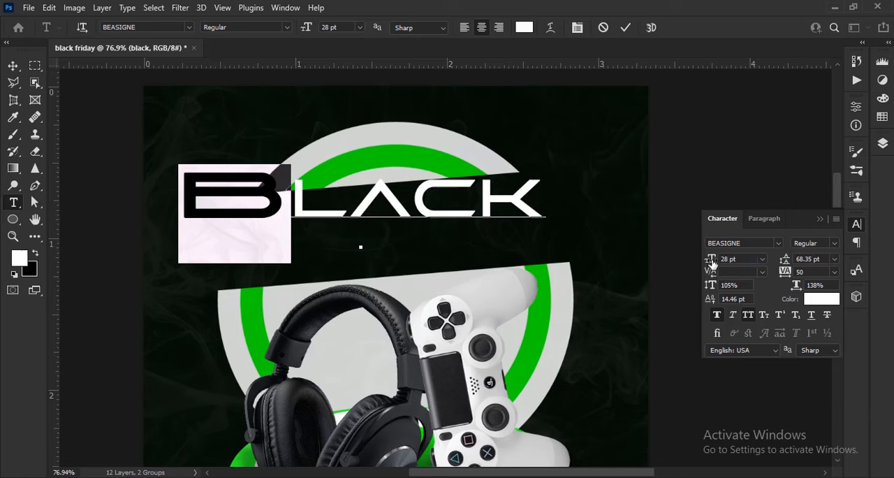
{"action": "left_click_drag", "start_coordinate": [712, 261], "coordinate": [712, 262]}
{"action": "left_click", "coordinate": [630, 31]}
{"action": "key", "text": "v"}
{"action": "left_click_drag", "start_coordinate": [486, 209], "coordinate": [517, 234]}
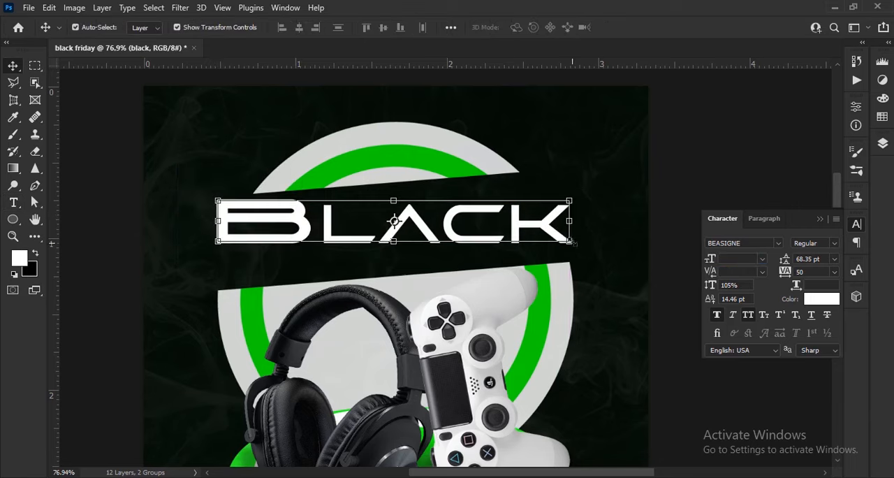
{"action": "left_click_drag", "start_coordinate": [571, 227], "coordinate": [537, 194]}
{"action": "scroll", "coordinate": [367, 205], "scroll_direction": "up", "scroll_amount": 6}
{"action": "left_click", "coordinate": [651, 29]}
- Add the text "FRIDAY" below BLACK and enlarge it, starting at the headline's left edge
{"action": "left_click", "coordinate": [13, 203]}
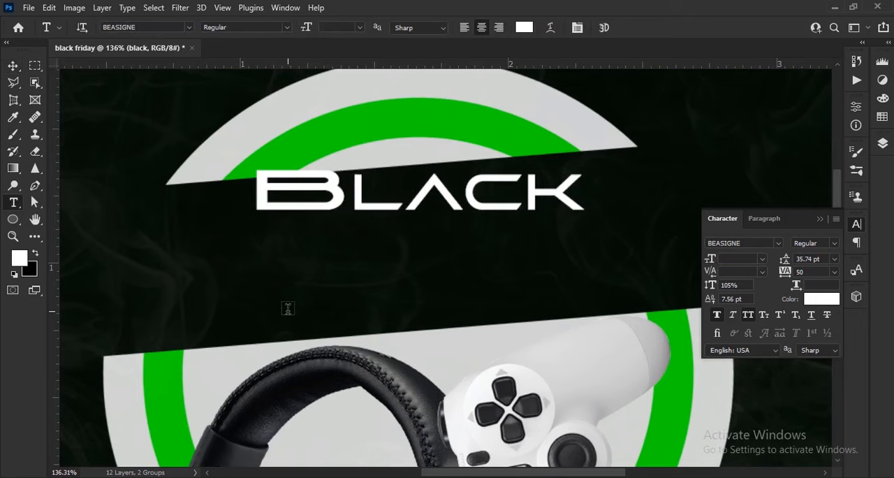
{"action": "left_click", "coordinate": [288, 305]}
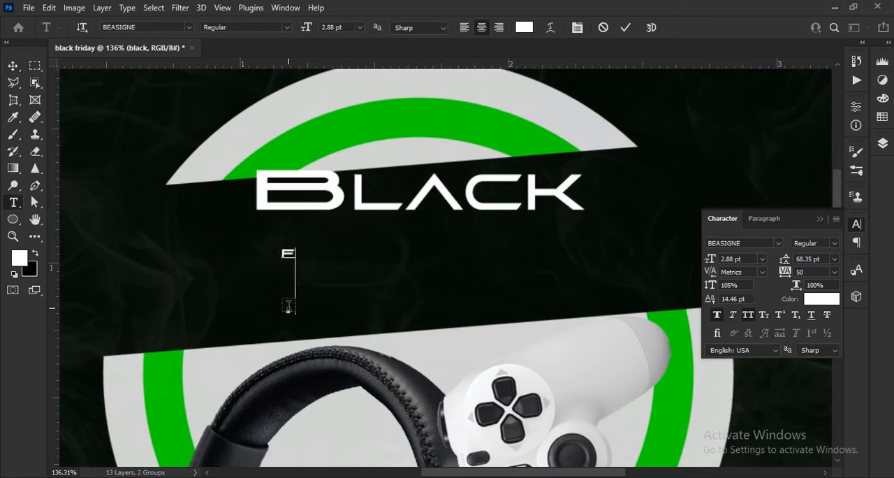
{"action": "left_click", "coordinate": [624, 29]}
{"action": "key", "text": "v"}
{"action": "left_click_drag", "start_coordinate": [325, 254], "coordinate": [482, 239]}
{"action": "left_click", "coordinate": [653, 27]}
- Change FRIDAY's font to Berlin Sans FB Demi and resize it to about 15.73 pt, left-aligned directly under BLACK
{"action": "left_click", "coordinate": [778, 242]}
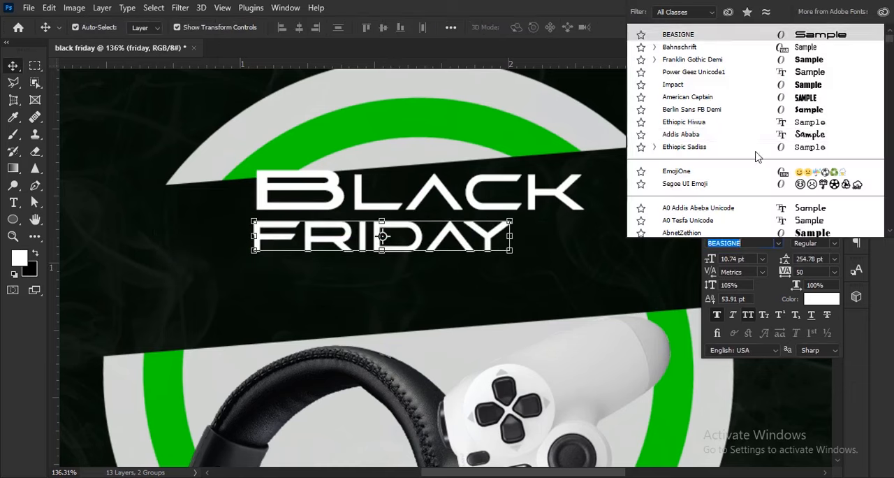
{"action": "left_click", "coordinate": [727, 112]}
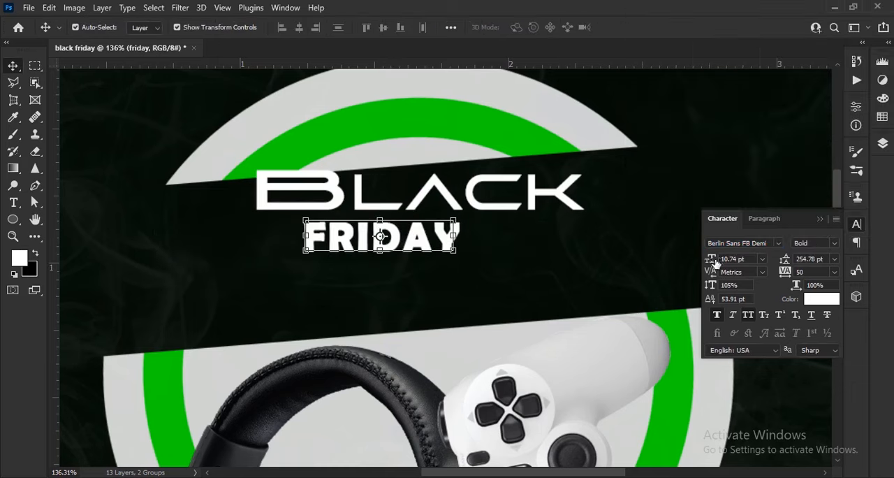
{"action": "left_click_drag", "start_coordinate": [714, 260], "coordinate": [722, 260]}
{"action": "left_click_drag", "start_coordinate": [459, 229], "coordinate": [478, 250]}
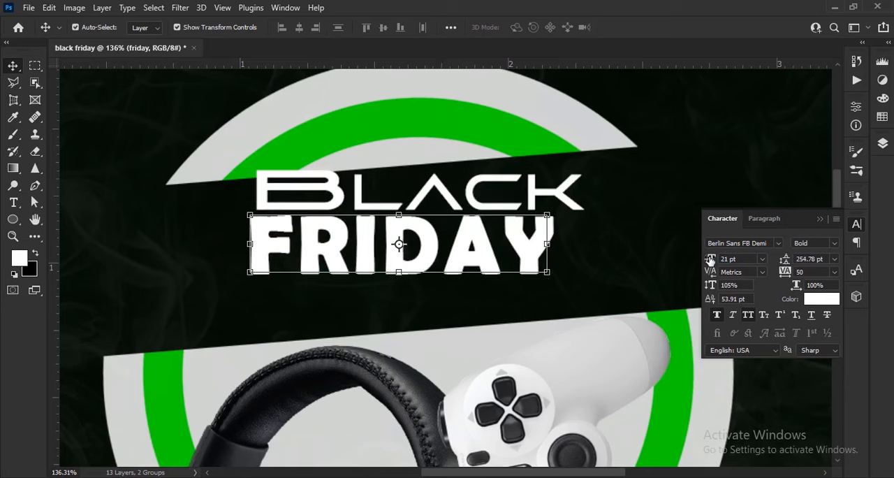
{"action": "left_click_drag", "start_coordinate": [711, 260], "coordinate": [706, 260]}
{"action": "mouse_move", "coordinate": [489, 249]}
{"action": "left_mouse_down"}
{"action": "mouse_move", "coordinate": [461, 243]}
{"action": "mouse_move", "coordinate": [486, 239]}
{"action": "left_mouse_up"}
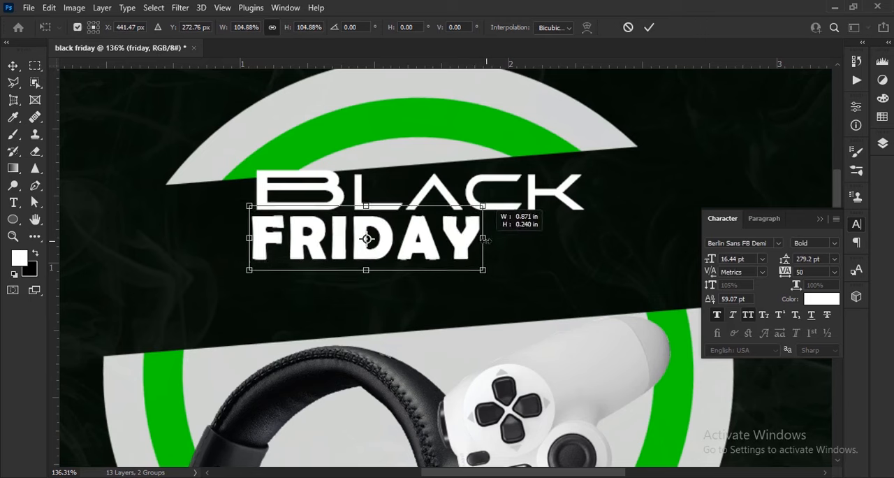
{"action": "left_click", "coordinate": [648, 28]}
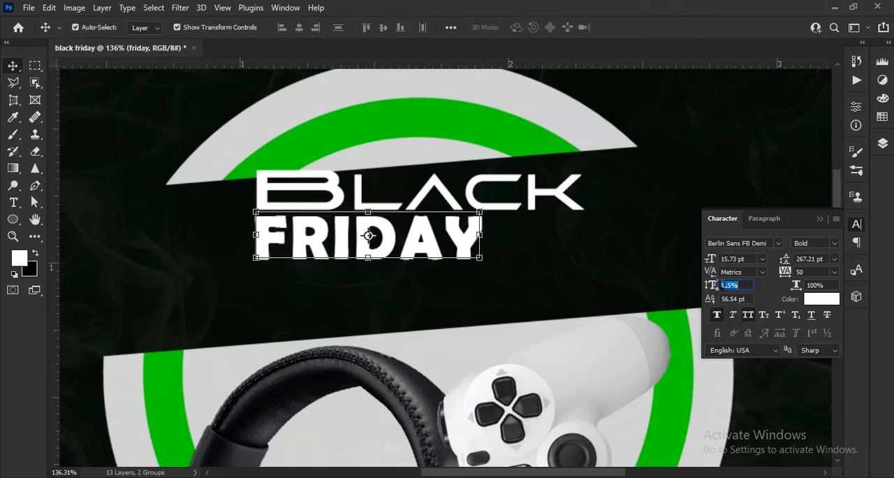
- Set FRIDAY's vertical scale to 127%, nudge it down and recolor it with the green sampled from the ring
{"action": "left_click_drag", "start_coordinate": [717, 282], "coordinate": [724, 289]}
{"action": "key", "text": "Down"}
{"action": "key", "text": "Down"}
{"action": "key", "text": "Down"}
{"action": "key", "text": "Down"}
{"action": "key", "text": "Down"}
{"action": "key", "text": "Down"}
{"action": "key", "text": "Down"}
{"action": "key", "text": "Down"}
{"action": "key", "text": "Down"}
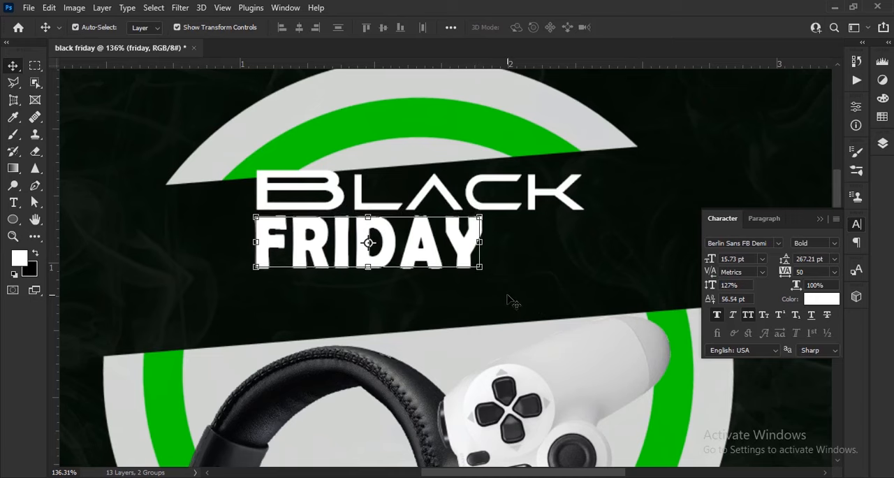
{"action": "left_click", "coordinate": [831, 298]}
{"action": "left_click", "coordinate": [179, 363]}
{"action": "left_click", "coordinate": [843, 106]}
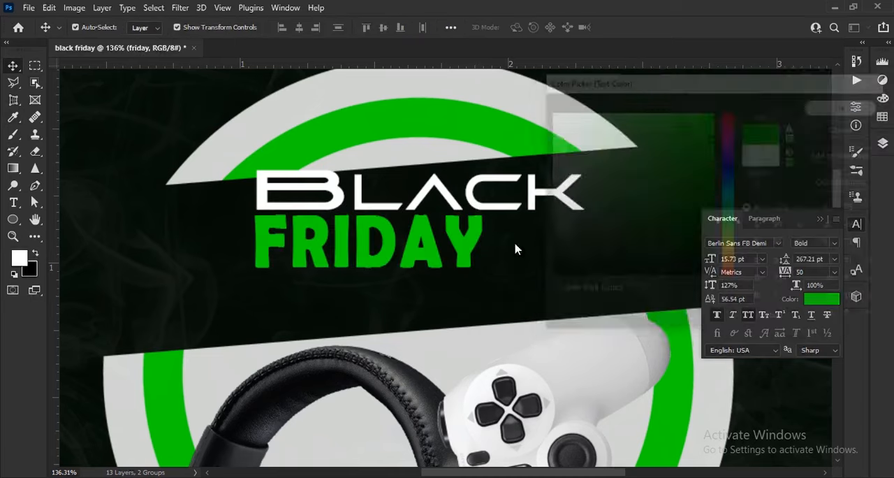
- Draw a thin horizontal rectangle about 130 px wide and 2 px high beneath CK, with white fill and no stroke
{"action": "scroll", "coordinate": [517, 247], "scroll_direction": "up", "scroll_amount": 1}
{"action": "left_click", "coordinate": [13, 220]}
{"action": "scroll", "coordinate": [391, 265], "scroll_direction": "up", "scroll_amount": 3}
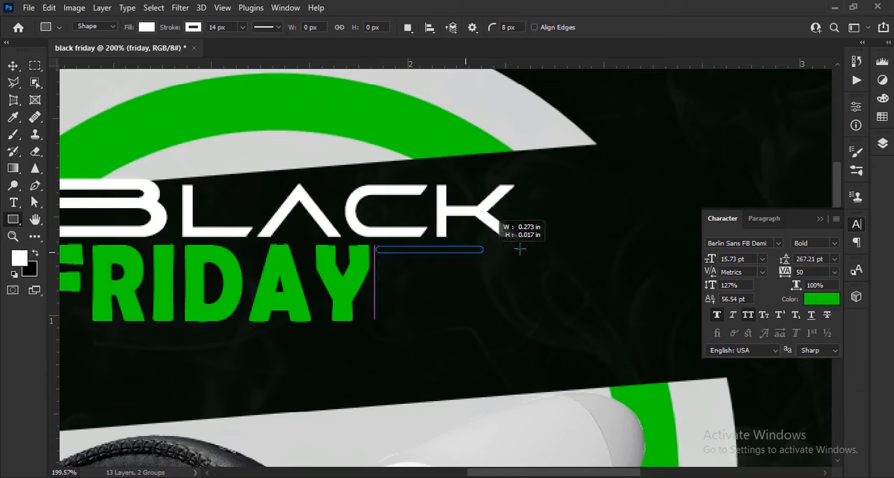
{"action": "left_click_drag", "start_coordinate": [520, 248], "coordinate": [541, 247]}
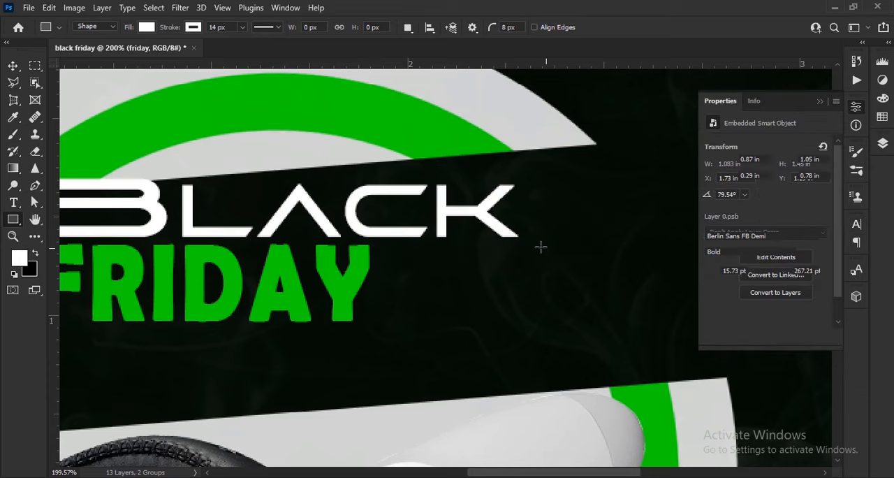
{"action": "left_click", "coordinate": [192, 27]}
{"action": "left_click", "coordinate": [119, 56]}
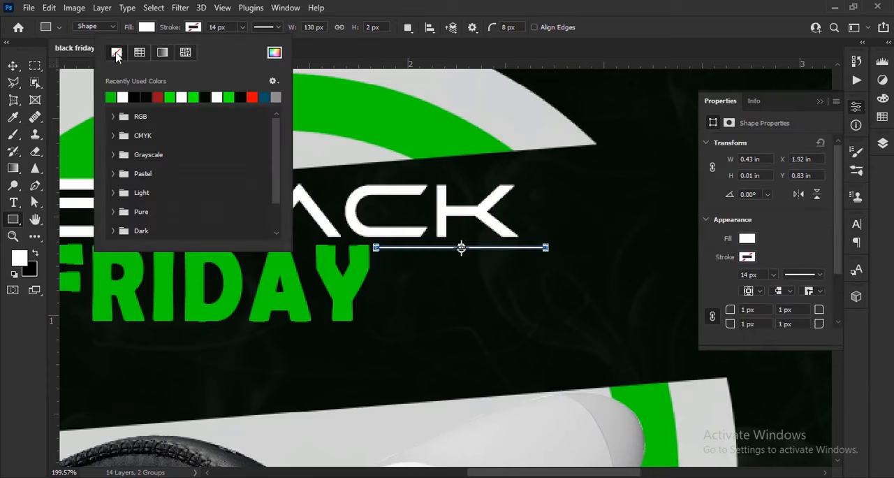
{"action": "left_click", "coordinate": [155, 35]}
- Thicken the white line beneath BLACK by extending its lower edge
{"action": "scroll", "coordinate": [458, 265], "scroll_direction": "up", "scroll_amount": 5}
{"action": "key", "text": "v"}
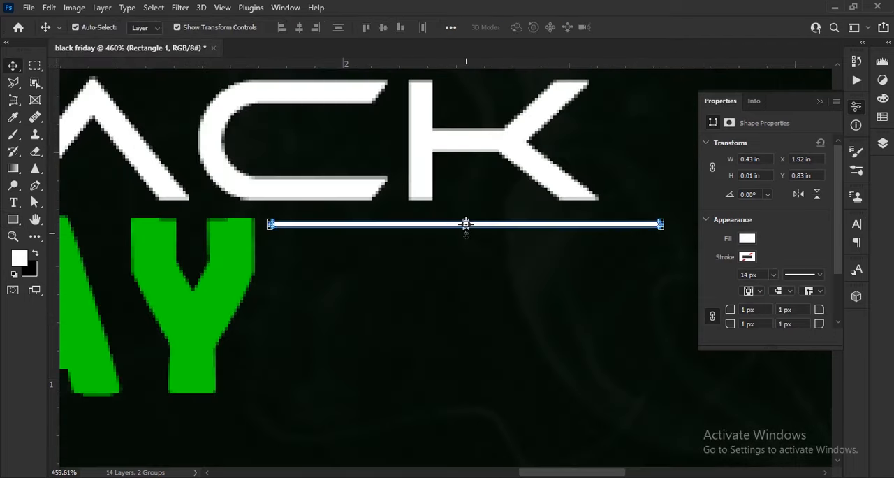
{"action": "left_click_drag", "start_coordinate": [467, 231], "coordinate": [467, 239]}
{"action": "left_click", "coordinate": [650, 29]}
{"action": "scroll", "coordinate": [451, 257], "scroll_direction": "down", "scroll_amount": 7}
{"action": "left_click", "coordinate": [821, 377]}
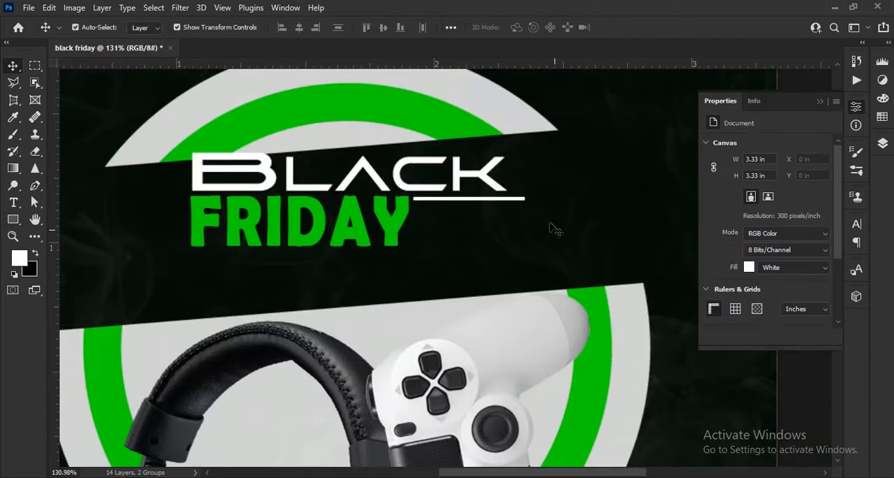
- Shorten the white line to about 0.42 in wide and round its corners to a 2 px radius
{"action": "scroll", "coordinate": [454, 225], "scroll_direction": "up", "scroll_amount": 4}
{"action": "left_click", "coordinate": [554, 182]}
{"action": "left_click_drag", "start_coordinate": [571, 180], "coordinate": [561, 180]}
{"action": "scroll", "coordinate": [341, 181], "scroll_direction": "up", "scroll_amount": 20}
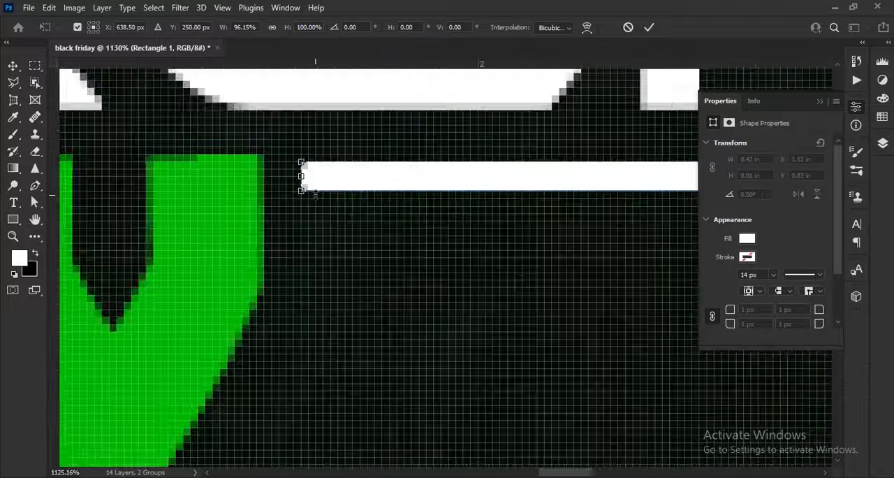
{"action": "left_click", "coordinate": [648, 30]}
{"action": "scroll", "coordinate": [314, 196], "scroll_direction": "down", "scroll_amount": 4}
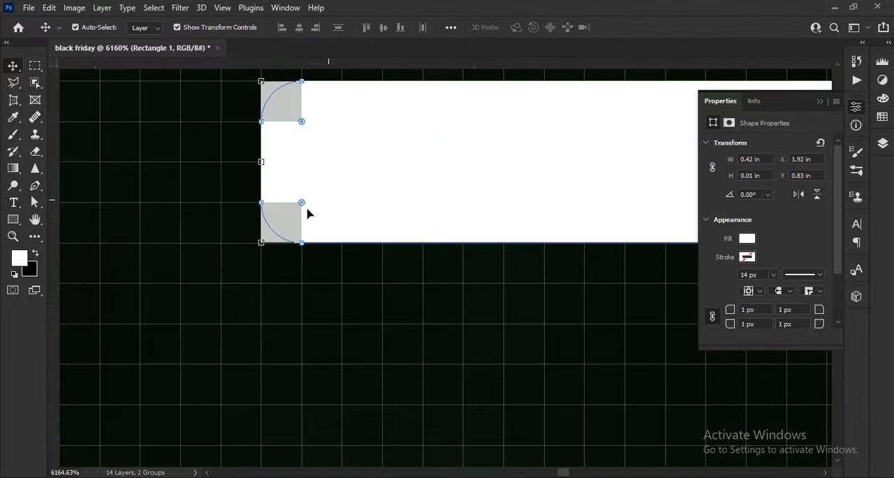
{"action": "scroll", "coordinate": [415, 190], "scroll_direction": "down", "scroll_amount": 20}
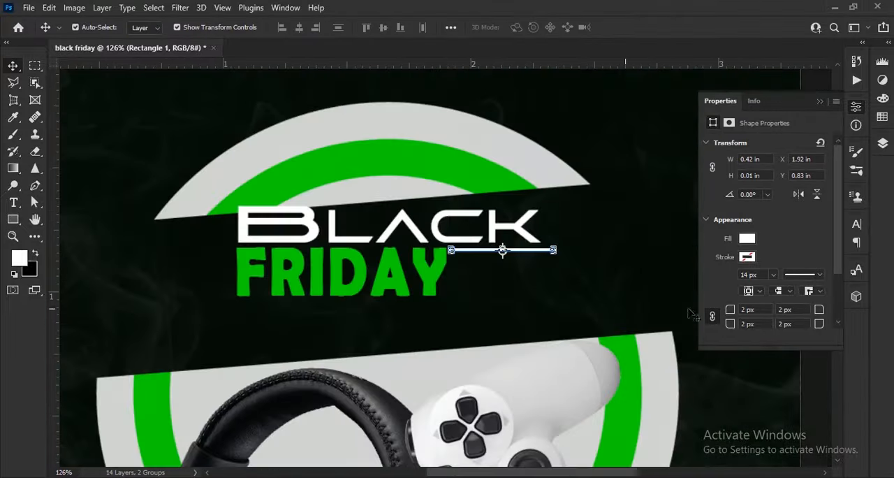
- Lock the two smoke texture layers and the Color Fill 1 layer at the bottom of the layer stack
{"action": "left_click", "coordinate": [882, 143]}
{"action": "left_click", "coordinate": [794, 323]}
{"action": "left_click", "coordinate": [822, 365], "text": "shift"}
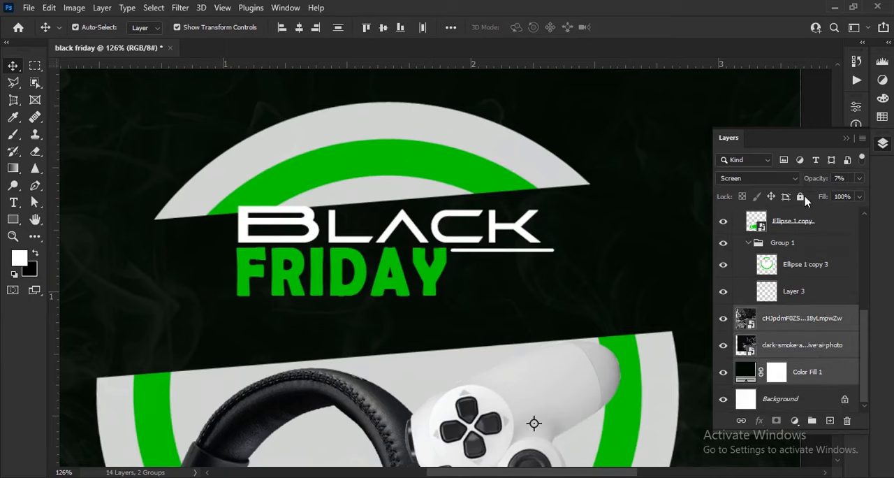
{"action": "left_click", "coordinate": [801, 196]}
- Duplicate the FRIDAY text below the original and replace its wording with "SUPER"
{"action": "scroll", "coordinate": [531, 266], "scroll_direction": "up", "scroll_amount": 5}
{"action": "left_click_drag", "start_coordinate": [326, 267], "coordinate": [616, 362]}
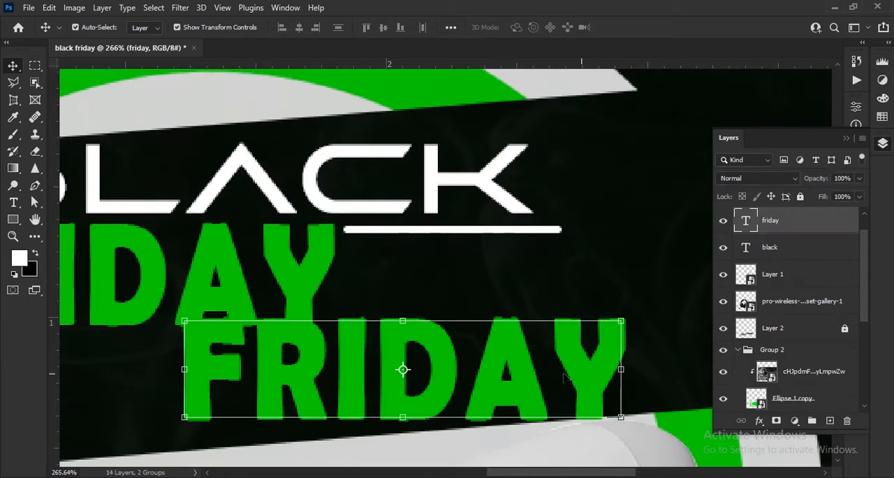
{"action": "key", "text": "t"}
{"action": "left_click", "coordinate": [571, 378]}
{"action": "key", "text": "ctrl+a"}
{"action": "type", "text": "sUP"}
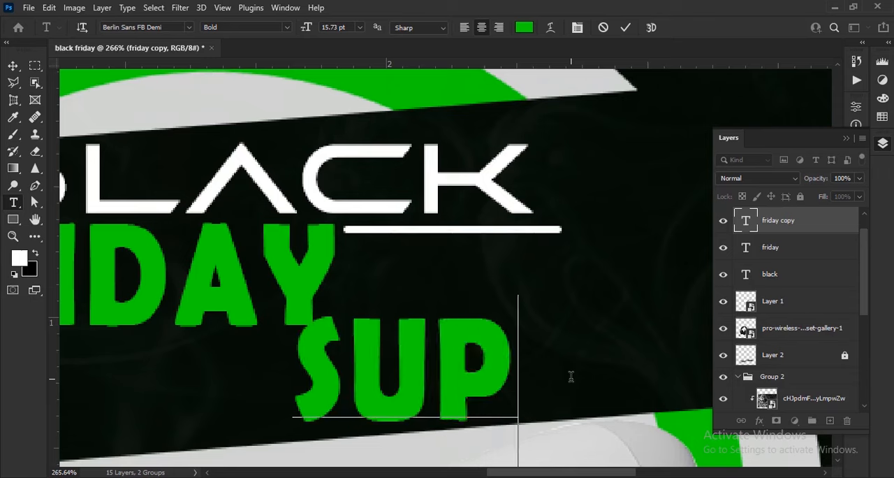
{"action": "type", "text": "ER"}
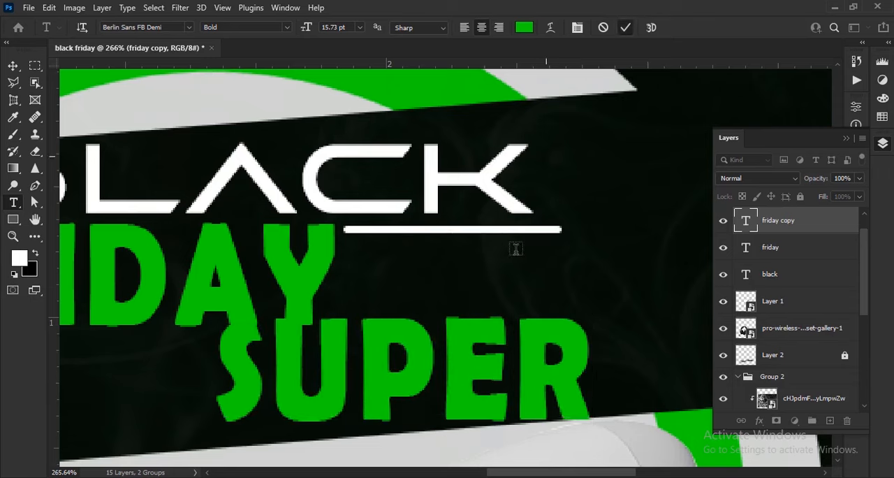
- Scale SUPER down and place it beside FRIDAY, directly beneath the white line
{"action": "key", "text": "ctrl+t"}
{"action": "left_click_drag", "start_coordinate": [639, 303], "coordinate": [557, 304]}
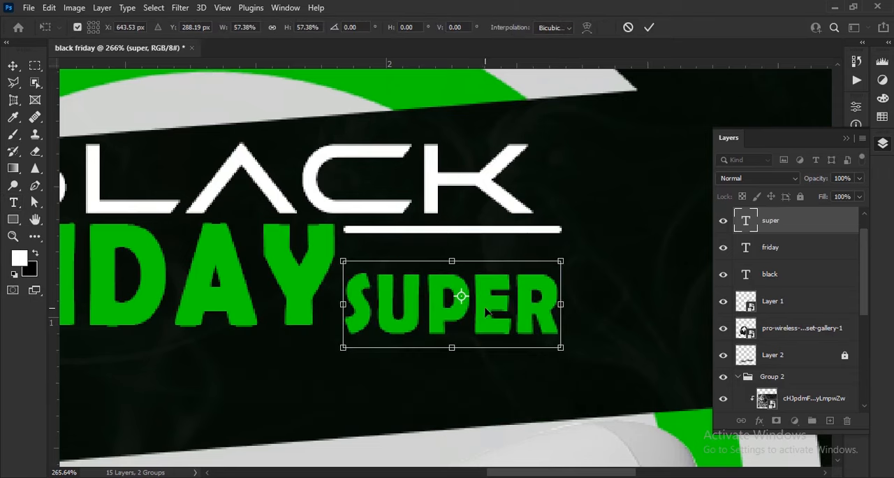
{"action": "scroll", "coordinate": [486, 311], "scroll_direction": "up", "scroll_amount": 2}
{"action": "left_click_drag", "start_coordinate": [487, 312], "coordinate": [494, 268]}
{"action": "key", "text": "Return"}
- Change the SUPER text's font to Franklin Gothic Demi
{"action": "left_click", "coordinate": [846, 139]}
{"action": "left_click", "coordinate": [858, 225]}
{"action": "left_click", "coordinate": [779, 244]}
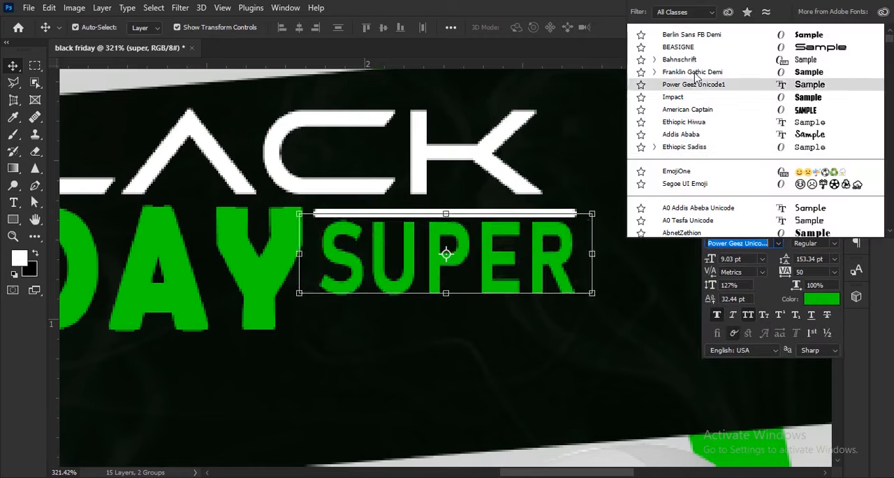
{"action": "left_click", "coordinate": [698, 73]}
- Resize SUPER to about 8.28 pt and nudge it into place between the white line and FRIDAY's Y
{"action": "key", "text": "Down"}
{"action": "left_click_drag", "start_coordinate": [526, 268], "coordinate": [569, 220]}
{"action": "key", "text": "Down"}
{"action": "key", "text": "Down"}
{"action": "key", "text": "Right"}
{"action": "key", "text": "Right"}
{"action": "key", "text": "Right"}
{"action": "key", "text": "Right"}
{"action": "key", "text": "Down"}
{"action": "key", "text": "Right"}
{"action": "key", "text": "Up"}
{"action": "left_click", "coordinate": [649, 27]}
- Duplicate the SUPER text below itself and replace its wording with "SALE"
{"action": "left_click_drag", "start_coordinate": [539, 245], "coordinate": [530, 345], "text": "alt"}
{"action": "key", "text": "t"}
{"action": "left_click_drag", "start_coordinate": [326, 332], "coordinate": [587, 344]}
{"action": "type", "text": "sale"}
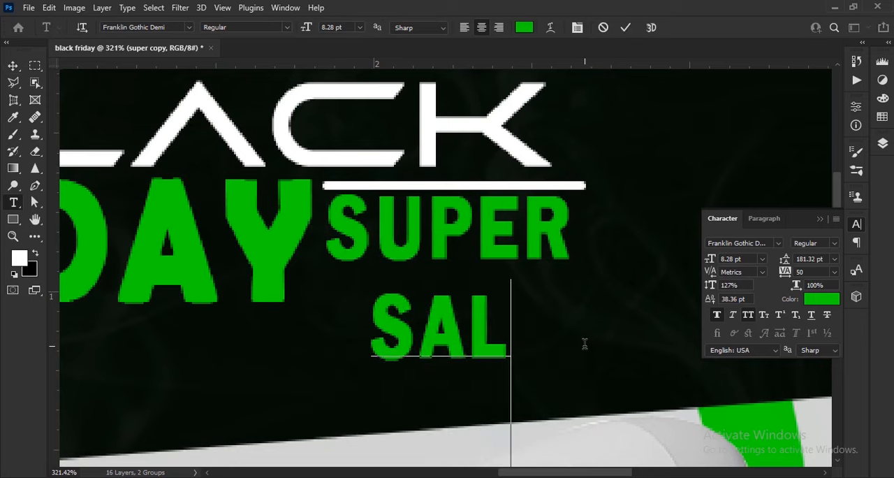
{"action": "type", "text": "v"}
- Restyle SALE with the color ffffff, the BEASIGNE font and a size of 4 pt
{"action": "left_click", "coordinate": [821, 299]}
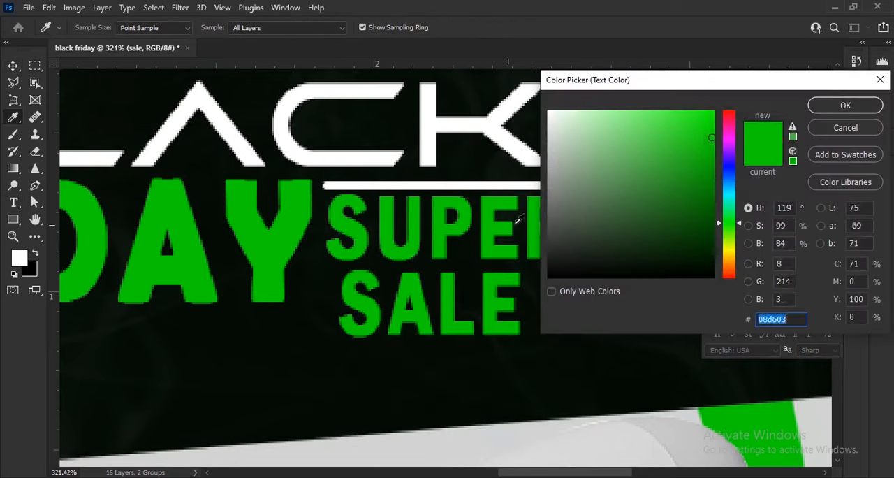
{"action": "type", "text": "ffffff"}
{"action": "left_click", "coordinate": [820, 105]}
{"action": "left_click", "coordinate": [778, 243]}
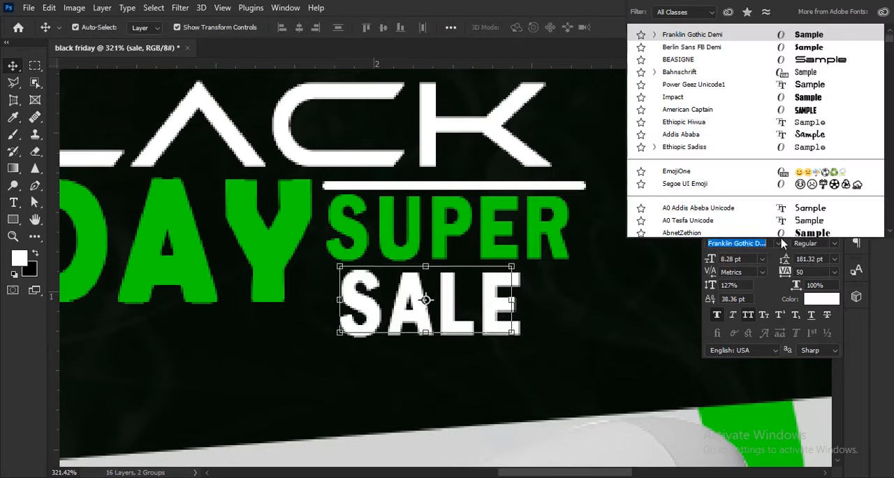
{"action": "left_click", "coordinate": [723, 58]}
{"action": "left_click_drag", "start_coordinate": [713, 262], "coordinate": [707, 262]}
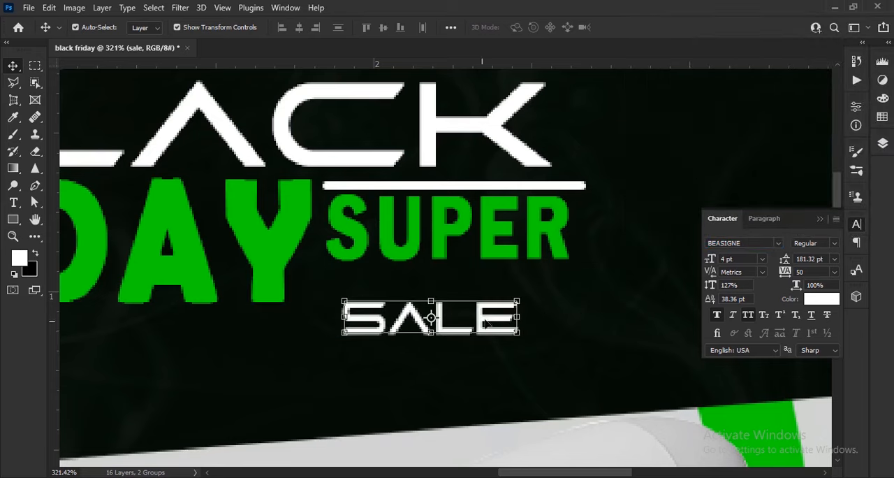
- Move SALE closer beneath SUPER and enlarge it to slightly more than SUPER's width
{"action": "left_click_drag", "start_coordinate": [487, 324], "coordinate": [509, 300]}
{"action": "scroll", "coordinate": [391, 241], "scroll_direction": "up", "scroll_amount": 4}
{"action": "scroll", "coordinate": [447, 309], "scroll_direction": "down", "scroll_amount": 3}
{"action": "left_click_drag", "start_coordinate": [574, 310], "coordinate": [653, 310]}
{"action": "left_click_drag", "start_coordinate": [580, 321], "coordinate": [569, 277]}
{"action": "left_click_drag", "start_coordinate": [569, 278], "coordinate": [578, 286]}
{"action": "key", "text": "Return"}
- Scale SALE back down to be narrower than SUPER and fit it tightly beneath that word
{"action": "left_click", "coordinate": [820, 217]}
{"action": "left_click", "coordinate": [883, 142]}
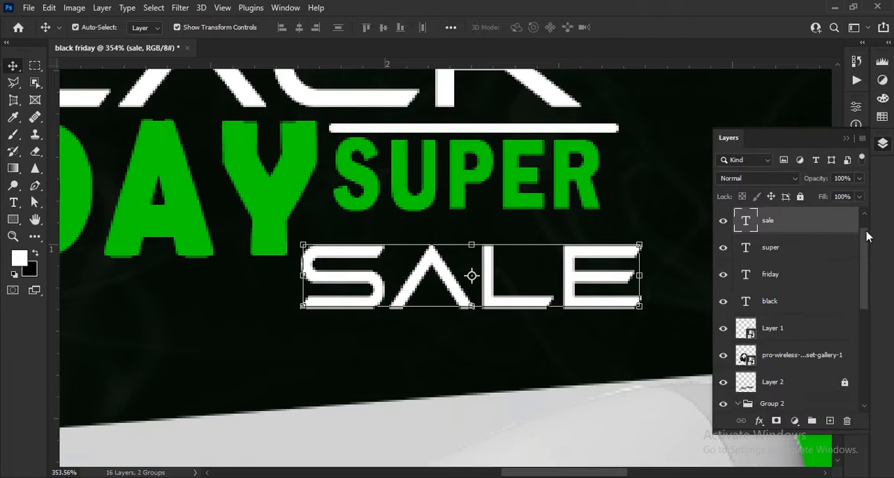
{"action": "scroll", "coordinate": [671, 268], "scroll_direction": "down", "scroll_amount": 2}
{"action": "left_click", "coordinate": [639, 275], "text": "alt"}
{"action": "left_click_drag", "start_coordinate": [650, 275], "coordinate": [583, 266]}
{"action": "left_click", "coordinate": [650, 27]}
{"action": "scroll", "coordinate": [506, 220], "scroll_direction": "up", "scroll_amount": 3}
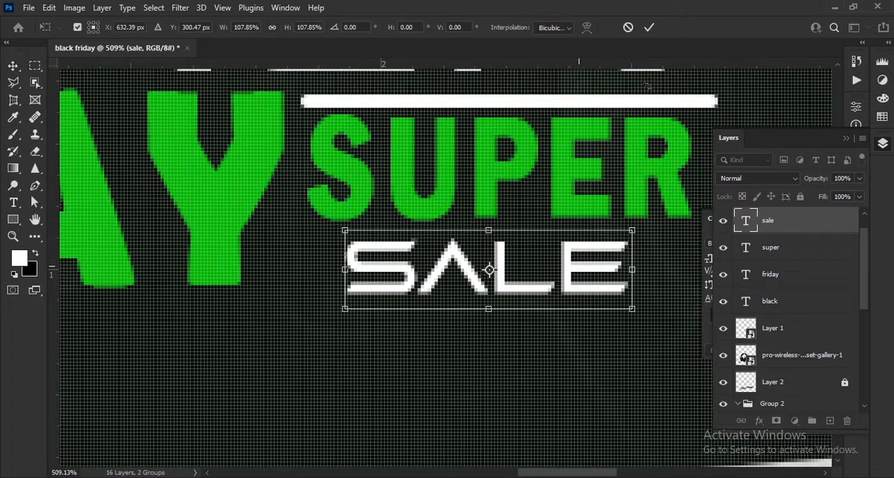
{"action": "left_click", "coordinate": [649, 28]}
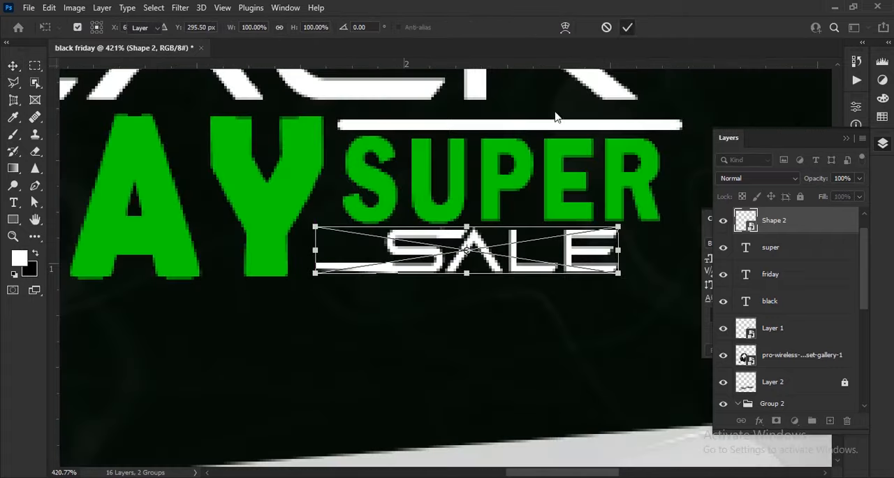
{"action": "left_click", "coordinate": [626, 27]}
{"action": "scroll", "coordinate": [490, 244], "scroll_direction": "down", "scroll_amount": 8}
{"action": "left_click", "coordinate": [640, 365]}
{"action": "scroll", "coordinate": [480, 214], "scroll_direction": "down", "scroll_amount": 1}
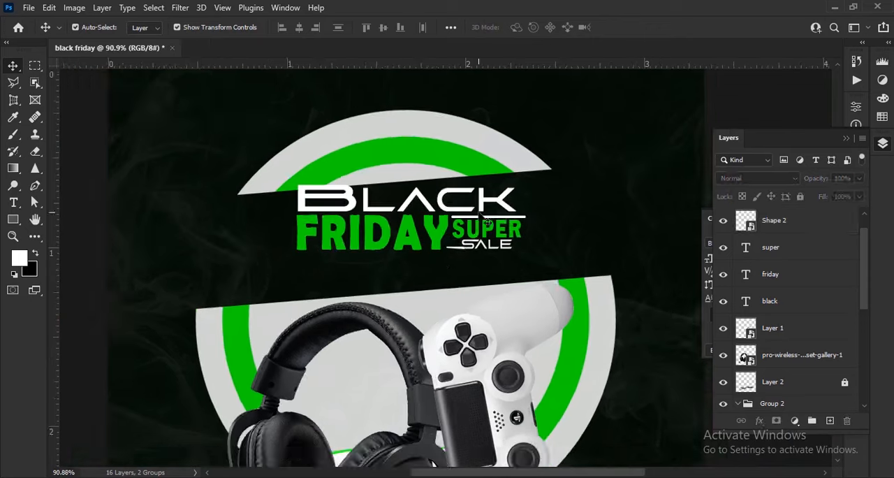
{"action": "left_click_drag", "start_coordinate": [453, 267], "coordinate": [393, 188]}
{"action": "scroll", "coordinate": [793, 303], "scroll_direction": "up", "scroll_amount": 1}
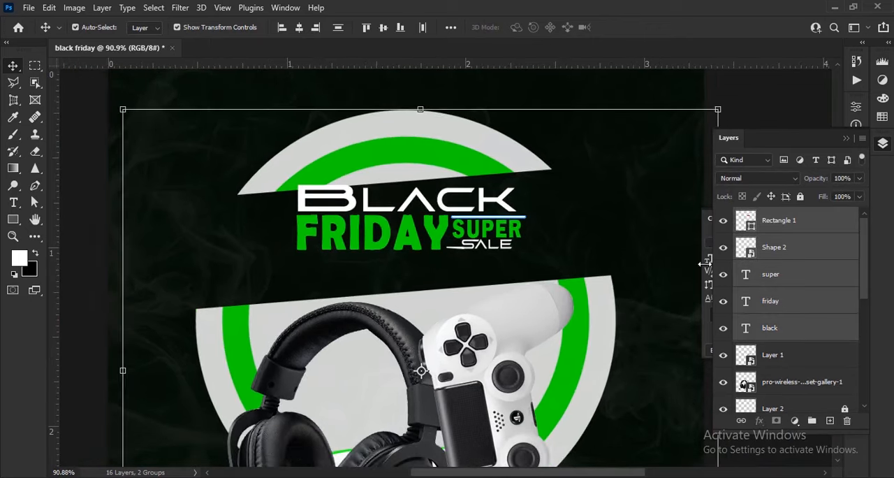
{"action": "scroll", "coordinate": [640, 261], "scroll_direction": "down", "scroll_amount": 3}
{"action": "key", "text": "ctrl+t"}
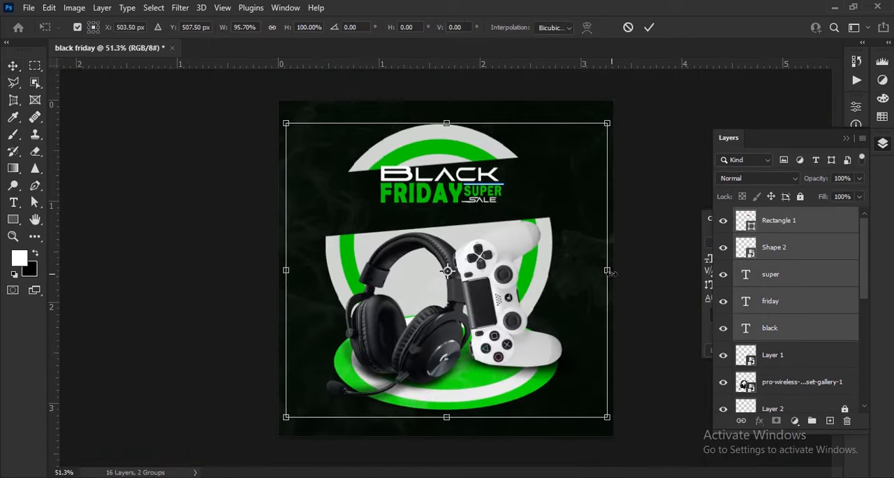
- Select the BLACK, FRIDAY, SUPER, SALE and white line layers together and enlarge them proportionally to about 144%
{"action": "left_click", "coordinate": [791, 248]}
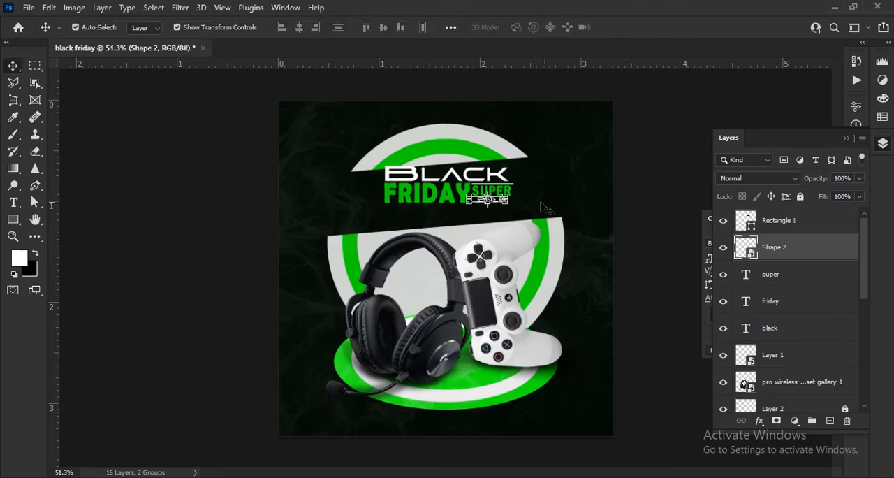
{"action": "left_click", "coordinate": [796, 274]}
{"action": "left_click", "coordinate": [814, 336], "text": "shift"}
{"action": "left_click", "coordinate": [799, 253], "text": "shift"}
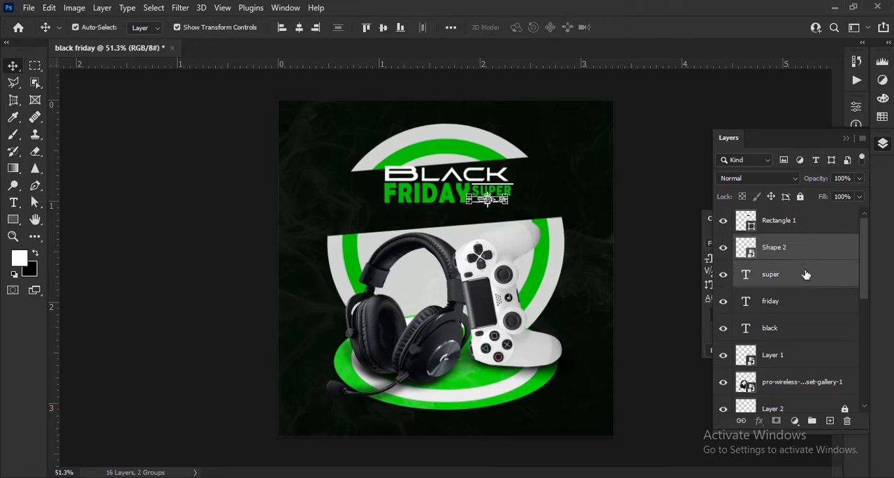
{"action": "left_click", "coordinate": [806, 275], "text": "ctrl"}
{"action": "left_click", "coordinate": [801, 329], "text": "shift"}
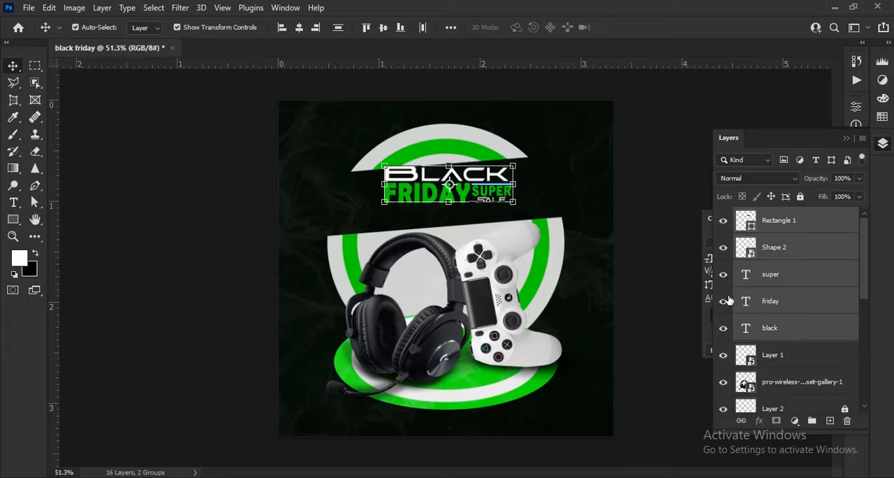
{"action": "scroll", "coordinate": [461, 237], "scroll_direction": "up", "scroll_amount": 3}
{"action": "left_click_drag", "start_coordinate": [559, 223], "coordinate": [609, 225]}
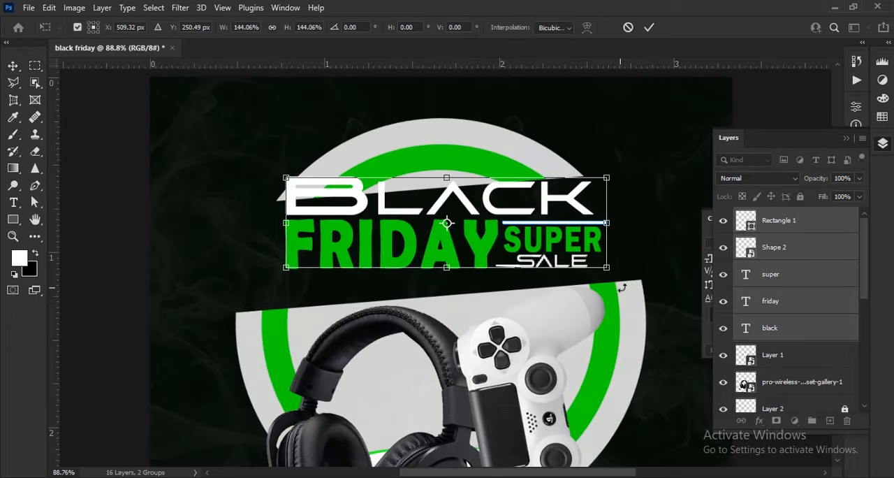
- Tilt the headline to follow the slanted dark band across the ring and position it inside that band
{"action": "left_click_drag", "start_coordinate": [622, 287], "coordinate": [629, 271]}
{"action": "left_click_drag", "start_coordinate": [589, 230], "coordinate": [583, 247]}
{"action": "left_click_drag", "start_coordinate": [625, 216], "coordinate": [607, 227]}
{"action": "left_click", "coordinate": [650, 30]}
{"action": "key", "text": "Left"}
{"action": "key", "text": "Up"}
{"action": "key", "text": "Up"}
{"action": "key", "text": "Up"}
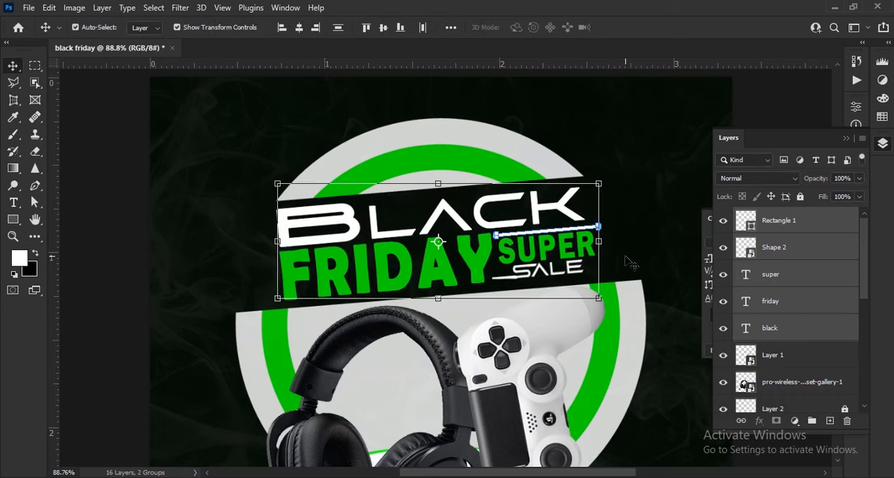
{"action": "key", "text": "Left"}
- Scale the tilted headline down slightly so it fits within the dark band
{"action": "key", "text": "ctrl+t"}
{"action": "left_click_drag", "start_coordinate": [598, 239], "coordinate": [589, 241]}
{"action": "key", "text": "Return"}
{"action": "scroll", "coordinate": [528, 239], "scroll_direction": "down", "scroll_amount": 4}
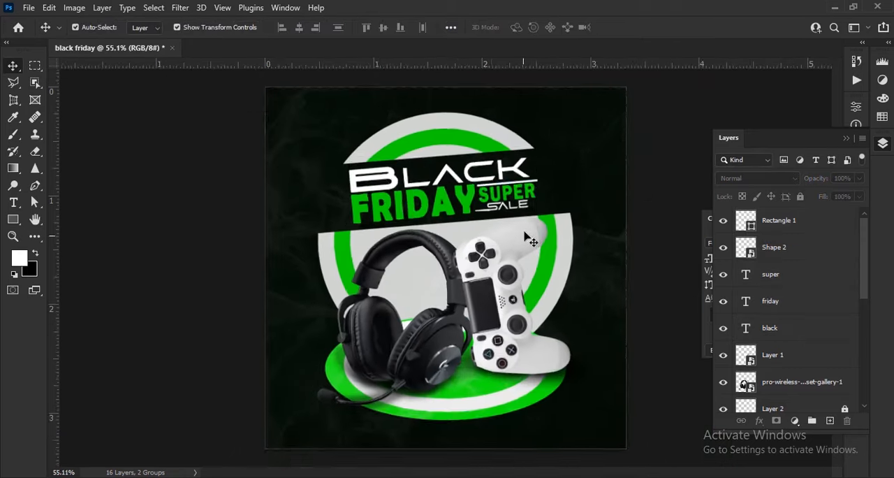
- Group the headline text and line layers and name the group "text"
{"action": "left_click", "coordinate": [790, 329], "text": "shift"}
{"action": "key", "text": "ctrl+t"}
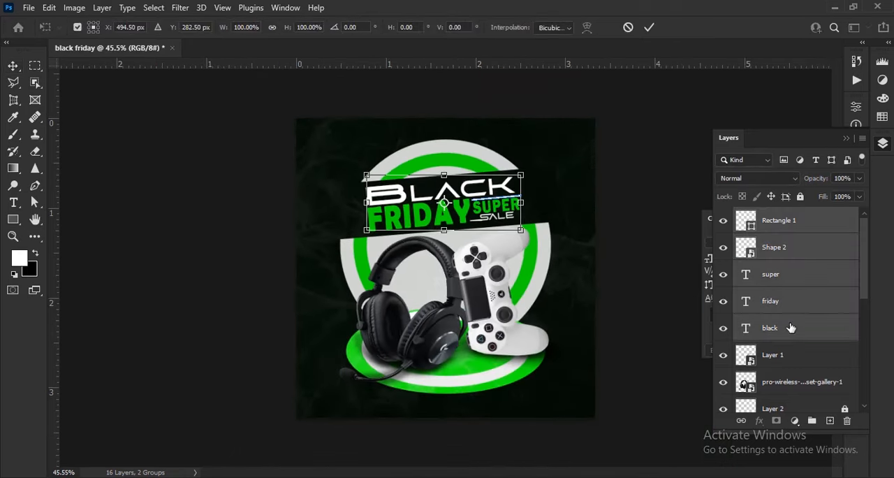
{"action": "left_click", "coordinate": [630, 30]}
{"action": "key", "text": "ctrl+g"}
{"action": "key", "text": "t"}
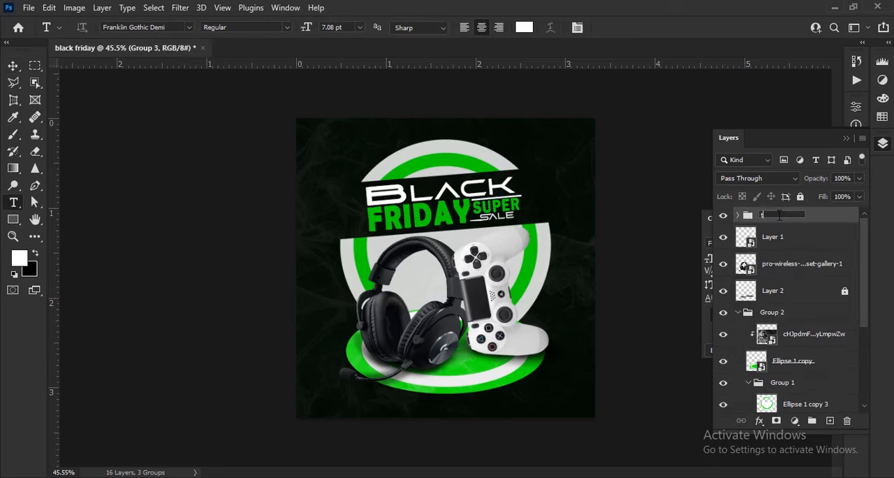
{"action": "key", "text": "v"}
{"action": "left_click", "coordinate": [639, 336]}
{"action": "scroll", "coordinate": [639, 336], "scroll_direction": "down", "scroll_amount": 1}
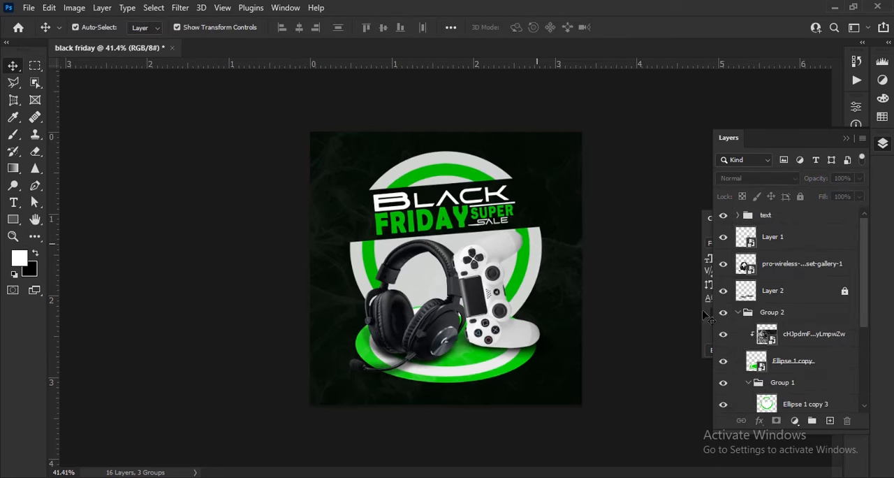
- Enlarge the headset, controller and their shadow layer together to about 106% and move them slightly up
{"action": "left_click", "coordinate": [489, 318]}
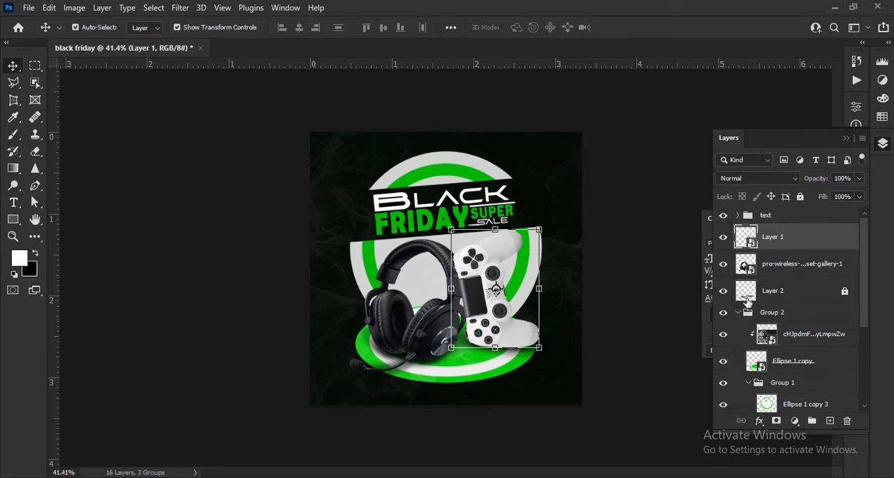
{"action": "left_click", "coordinate": [795, 298], "text": "ctrl"}
{"action": "scroll", "coordinate": [455, 229], "scroll_direction": "up", "scroll_amount": 3}
{"action": "left_click_drag", "start_coordinate": [454, 211], "coordinate": [454, 201]}
{"action": "left_click_drag", "start_coordinate": [503, 319], "coordinate": [503, 312]}
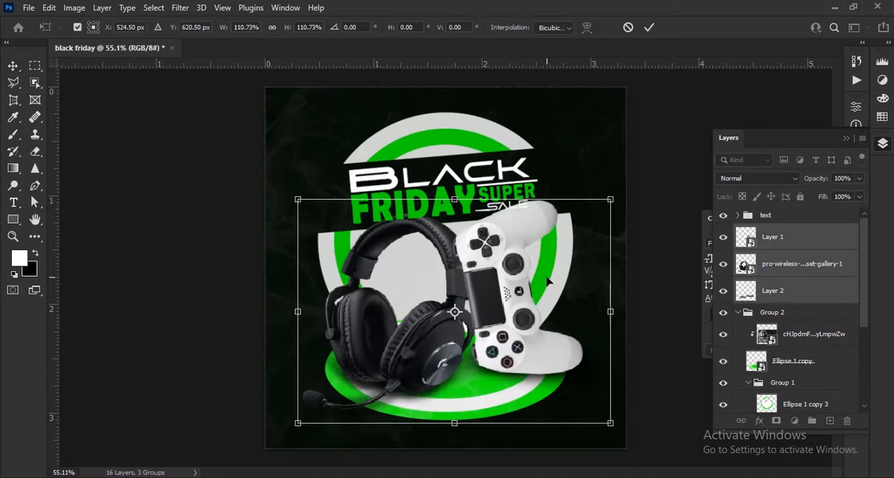
{"action": "left_click_drag", "start_coordinate": [458, 199], "coordinate": [463, 202]}
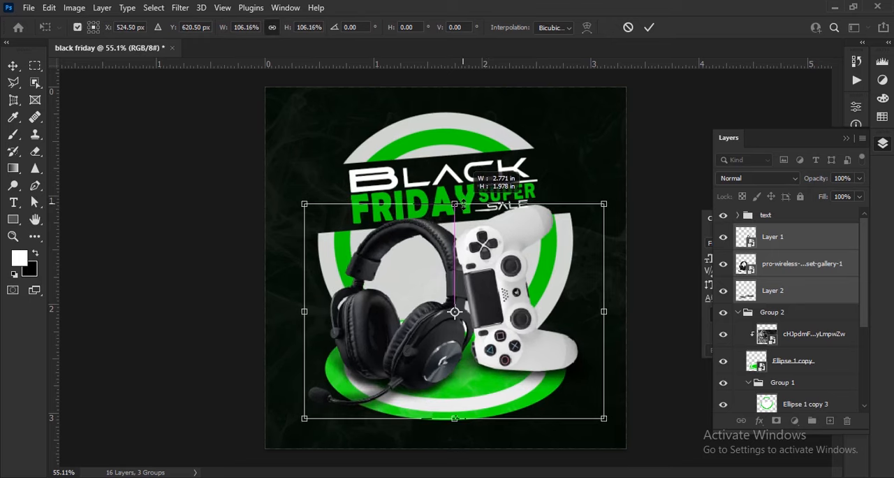
{"action": "key", "text": "Return"}
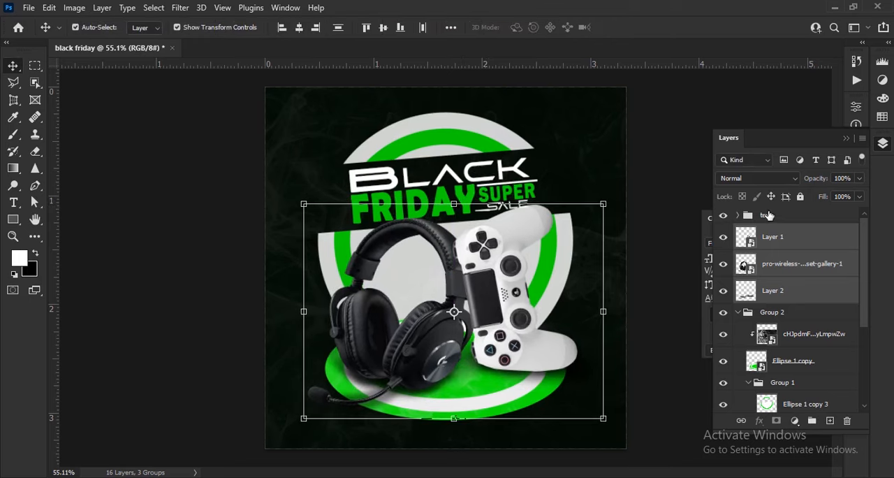
- Move the text group below the controller, headset and shadow layers in the stacking order
{"action": "left_click_drag", "start_coordinate": [772, 252], "coordinate": [778, 305]}
{"action": "left_click", "coordinate": [669, 312]}
{"action": "scroll", "coordinate": [500, 226], "scroll_direction": "up", "scroll_amount": 5}
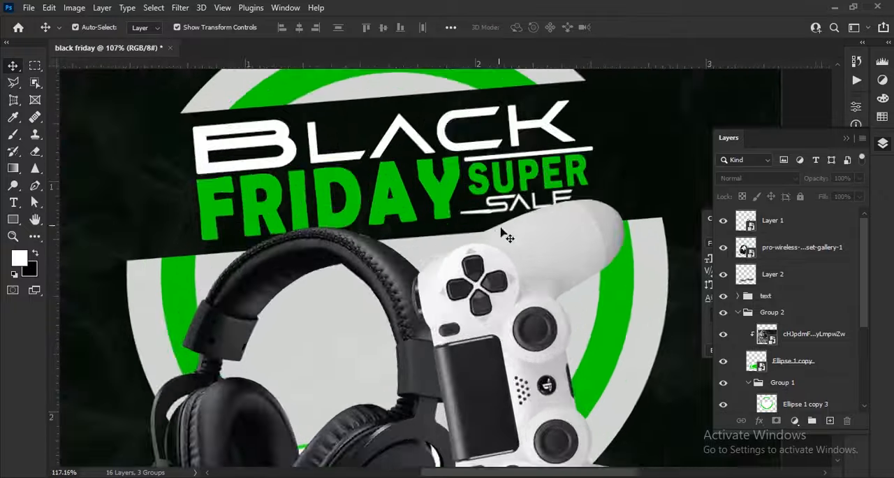
{"action": "scroll", "coordinate": [503, 229], "scroll_direction": "down", "scroll_amount": 4}
- Scale the text group down to about 92%
{"action": "left_click", "coordinate": [810, 314]}
{"action": "left_click", "coordinate": [798, 295]}
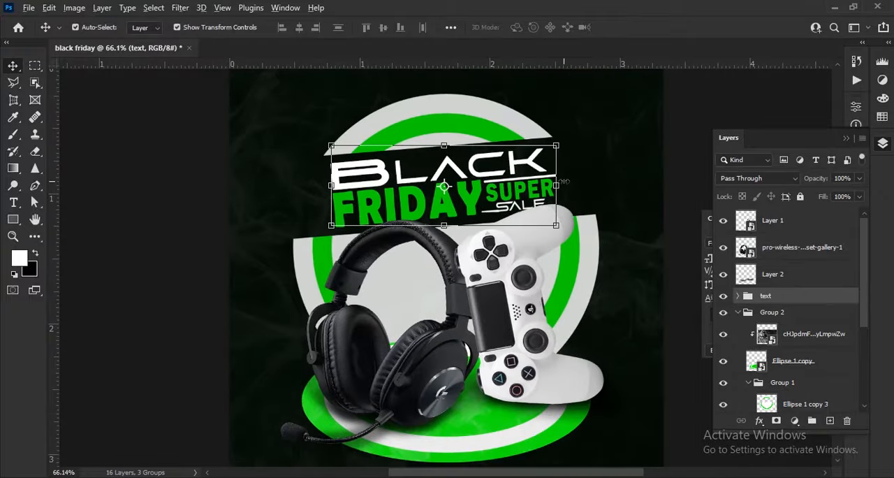
{"action": "mouse_move", "coordinate": [564, 181]}
{"action": "left_mouse_down"}
{"action": "mouse_move", "coordinate": [574, 183]}
{"action": "mouse_move", "coordinate": [554, 181]}
{"action": "left_mouse_up"}
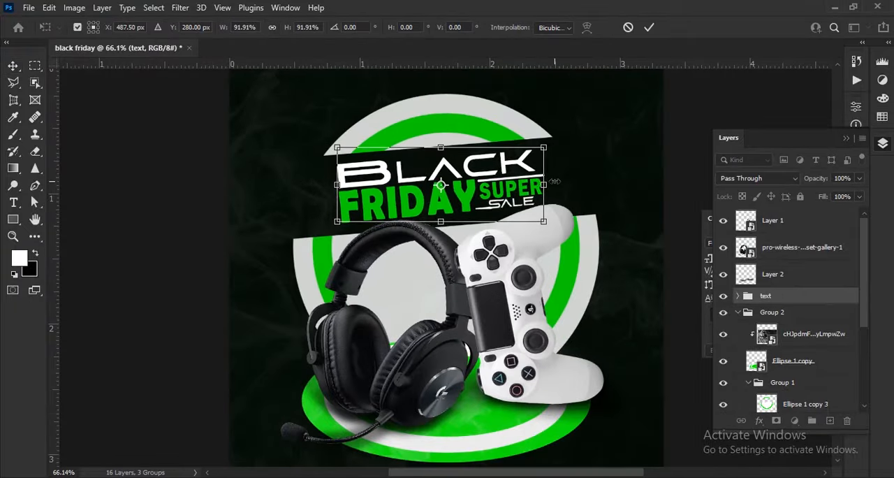
{"action": "left_click", "coordinate": [653, 30]}
- Tighten the letter tracking of FRIDAY to -50
{"action": "scroll", "coordinate": [412, 148], "scroll_direction": "up", "scroll_amount": 4}
{"action": "left_click", "coordinate": [457, 253]}
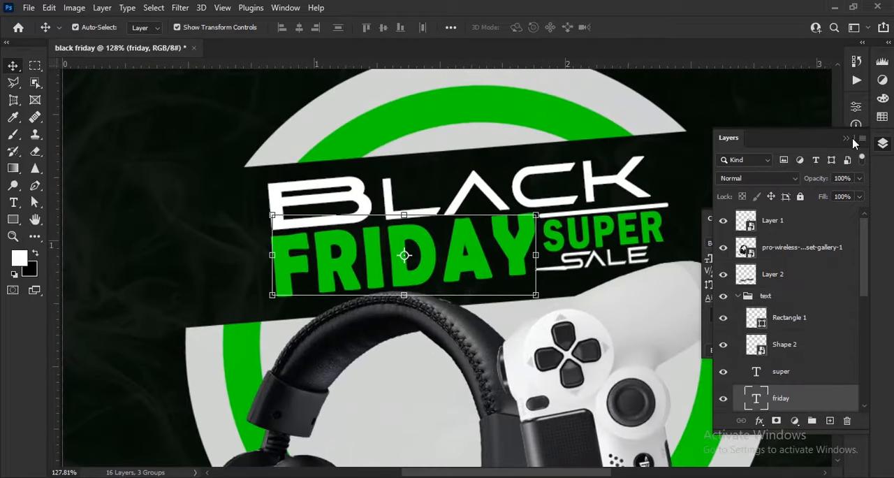
{"action": "left_click", "coordinate": [853, 140]}
{"action": "left_click_drag", "start_coordinate": [794, 277], "coordinate": [681, 287]}
{"action": "left_click_drag", "start_coordinate": [682, 236], "coordinate": [647, 239]}
{"action": "left_click", "coordinate": [821, 219]}
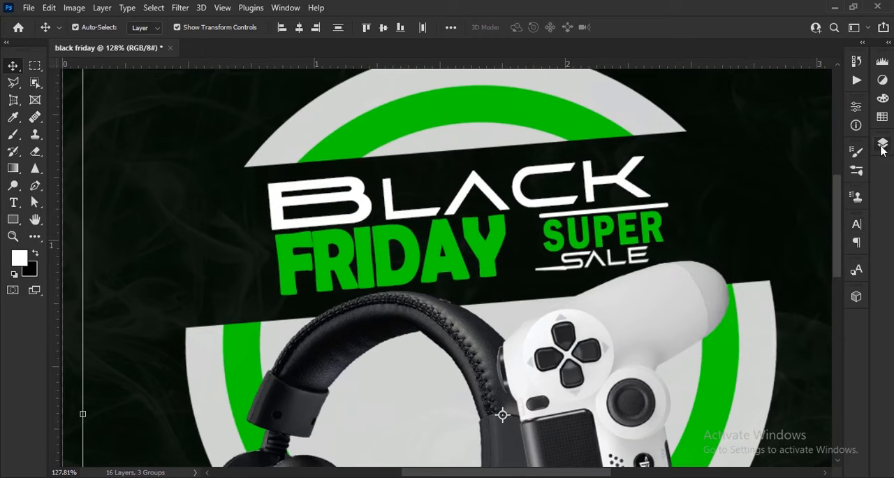
{"action": "left_click", "coordinate": [883, 142]}
{"action": "key", "text": "Left"}
{"action": "key", "text": "Left"}
{"action": "key", "text": "Left"}
{"action": "key", "text": "Left"}
{"action": "key", "text": "Left"}
{"action": "key", "text": "Left"}
{"action": "scroll", "coordinate": [824, 341], "scroll_direction": "down", "scroll_amount": 2}
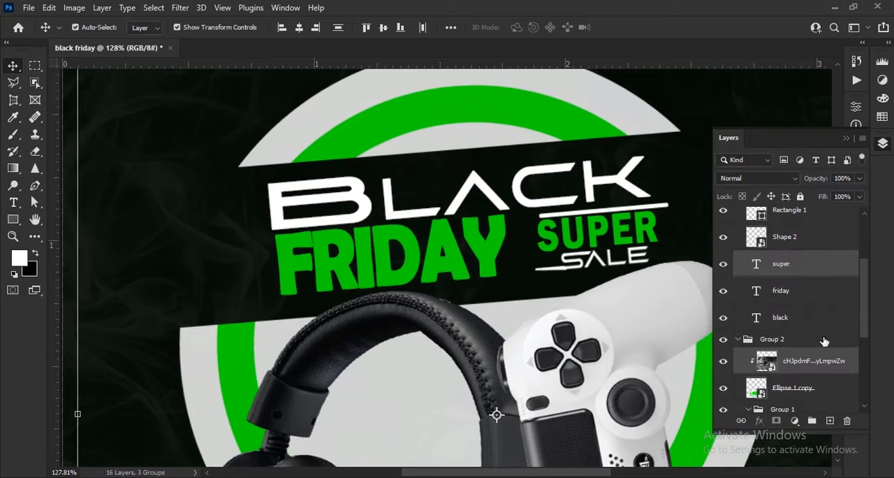
{"action": "key", "text": "ctrl+z"}
- Lock the smoke texture layer in Group 2 and shift SUPER left until it sits close to FRIDAY
{"action": "left_click", "coordinate": [826, 363]}
{"action": "left_click", "coordinate": [801, 197]}
{"action": "left_click", "coordinate": [757, 264]}
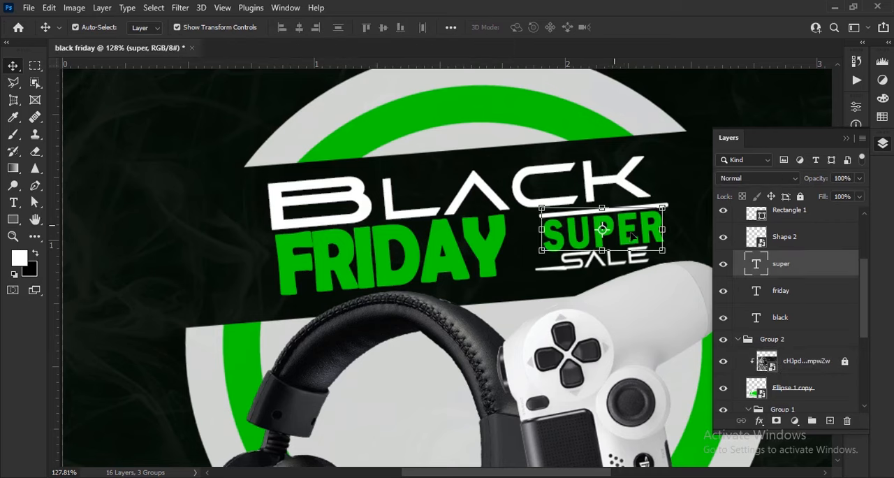
{"action": "key", "text": "Left"}
{"action": "key", "text": "Left"}
{"action": "key", "text": "Left"}
{"action": "key", "text": "Left"}
{"action": "key", "text": "Left"}
{"action": "key", "text": "Left"}
{"action": "key", "text": "Left"}
{"action": "key", "text": "Left"}
{"action": "key", "text": "Left"}
{"action": "key", "text": "Left"}
{"action": "key", "text": "Left"}
{"action": "key", "text": "Left"}
{"action": "key", "text": "Left"}
{"action": "key", "text": "Left"}
{"action": "key", "text": "Left"}
{"action": "key", "text": "Left"}
{"action": "key", "text": "Left"}
{"action": "key", "text": "Left"}
{"action": "key", "text": "Left"}
{"action": "key", "text": "Left"}
- Shift SALE left so it sits beneath SUPER again
{"action": "left_click", "coordinate": [579, 268]}
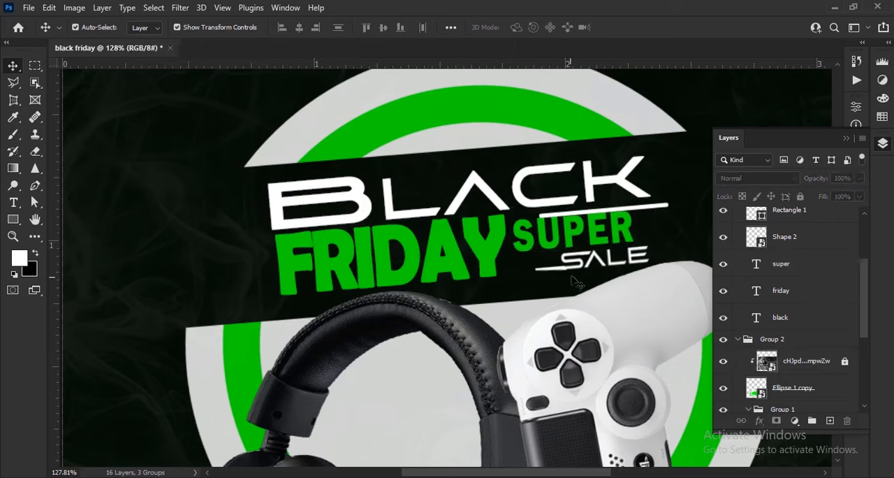
{"action": "key", "text": "shift+Left"}
{"action": "key", "text": "shift+Left"}
{"action": "key", "text": "shift+Left"}
{"action": "left_click", "coordinate": [782, 291]}
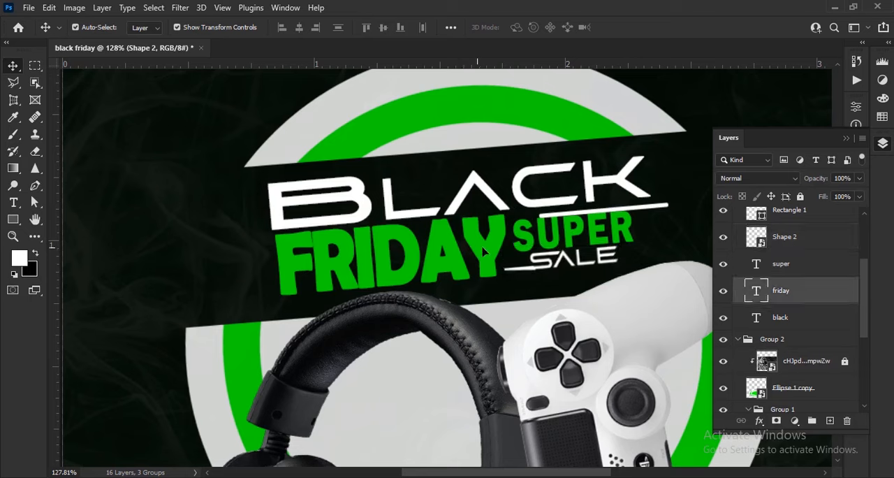
{"action": "left_click", "coordinate": [883, 142]}
{"action": "left_click", "coordinate": [856, 224]}
{"action": "left_click_drag", "start_coordinate": [712, 286], "coordinate": [722, 287]}
{"action": "left_click_drag", "start_coordinate": [785, 272], "coordinate": [718, 287]}
{"action": "key", "text": "ctrl+z"}
{"action": "key", "text": "ctrl+z"}
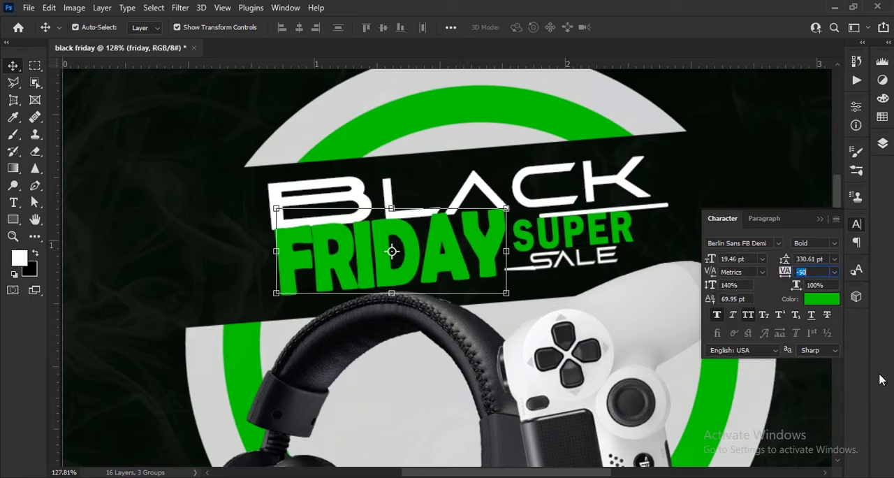
- Move FRIDAY slightly down from BLACK and shift the white line left to align it above SUPER
{"action": "left_click_drag", "start_coordinate": [393, 251], "coordinate": [390, 258]}
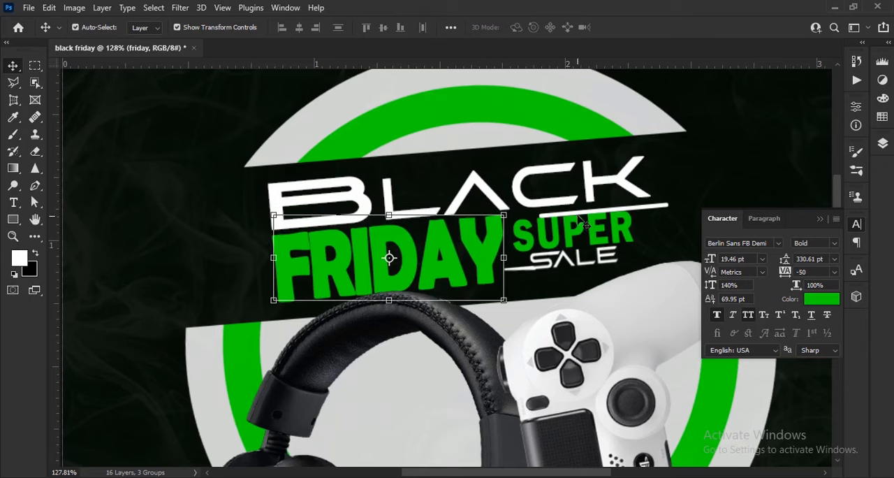
{"action": "left_click", "coordinate": [581, 210]}
{"action": "left_click", "coordinate": [571, 241]}
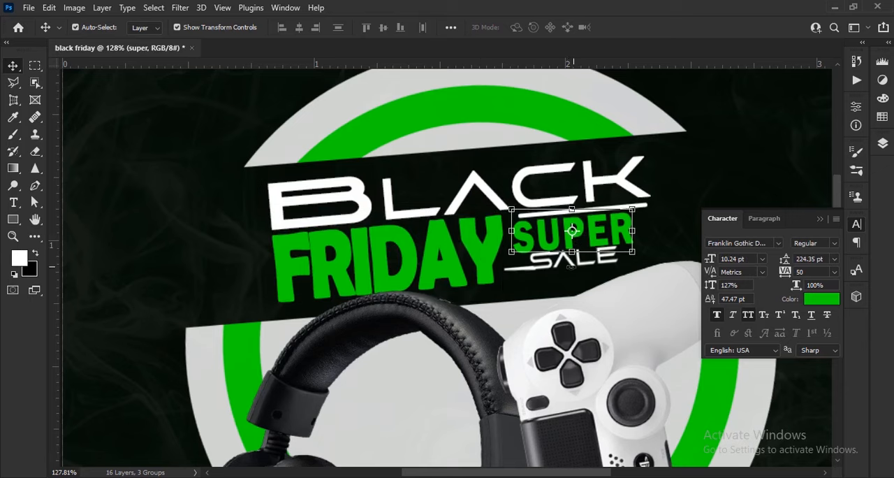
{"action": "left_click", "coordinate": [542, 267]}
{"action": "scroll", "coordinate": [588, 280], "scroll_direction": "down", "scroll_amount": 8}
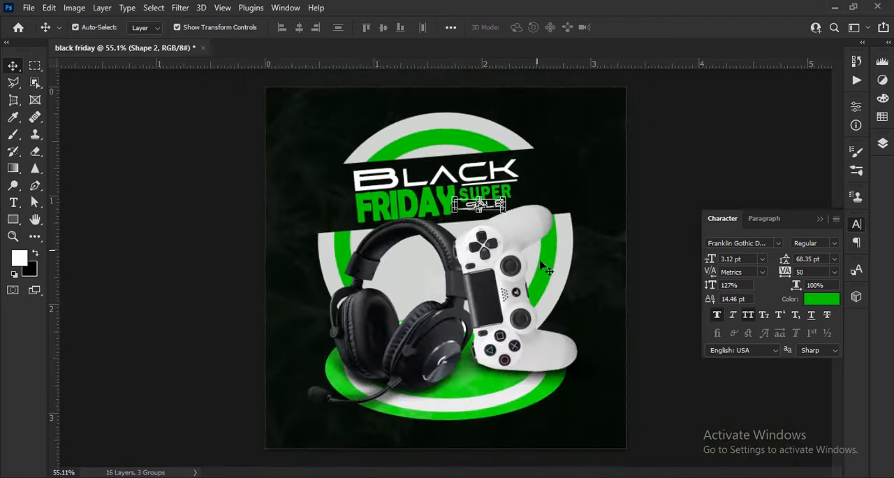
{"action": "left_click", "coordinate": [606, 305]}
- Select all headline text and line layers and enlarge them together to about 106%
{"action": "scroll", "coordinate": [482, 278], "scroll_direction": "up", "scroll_amount": 1}
{"action": "left_click", "coordinate": [821, 219]}
{"action": "left_click", "coordinate": [883, 143]}
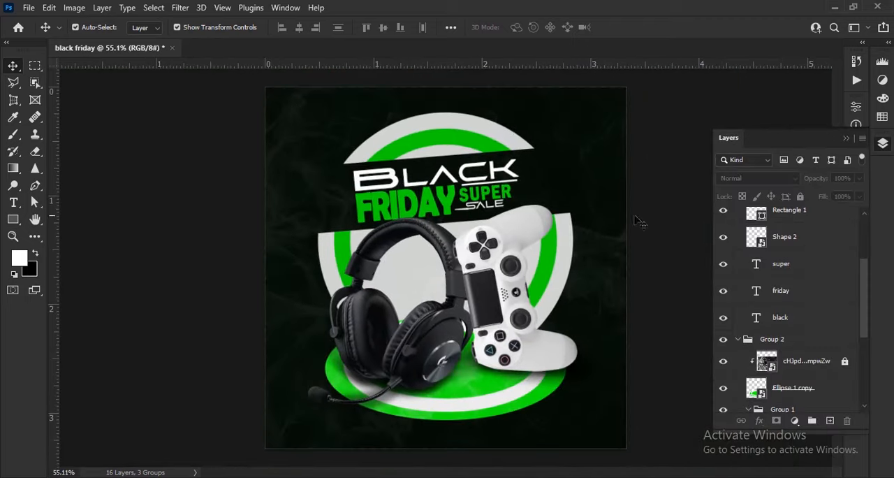
{"action": "scroll", "coordinate": [489, 190], "scroll_direction": "up", "scroll_amount": 6}
{"action": "left_click", "coordinate": [805, 225]}
{"action": "left_click", "coordinate": [813, 327], "text": "shift"}
{"action": "left_click_drag", "start_coordinate": [539, 272], "coordinate": [552, 272]}
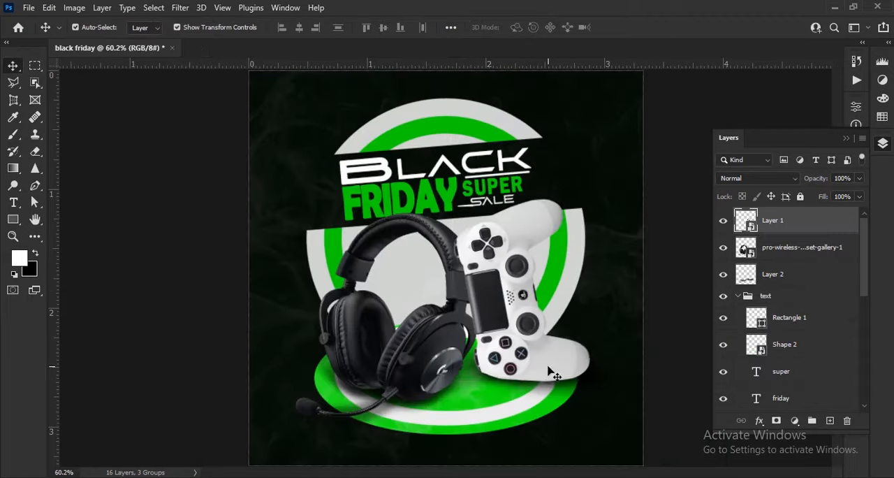
{"action": "mouse_move", "coordinate": [581, 289]}
{"action": "left_mouse_down"}
{"action": "mouse_move", "coordinate": [588, 293]}
{"action": "mouse_move", "coordinate": [592, 278]}
{"action": "left_mouse_up"}
{"action": "left_click", "coordinate": [627, 27]}
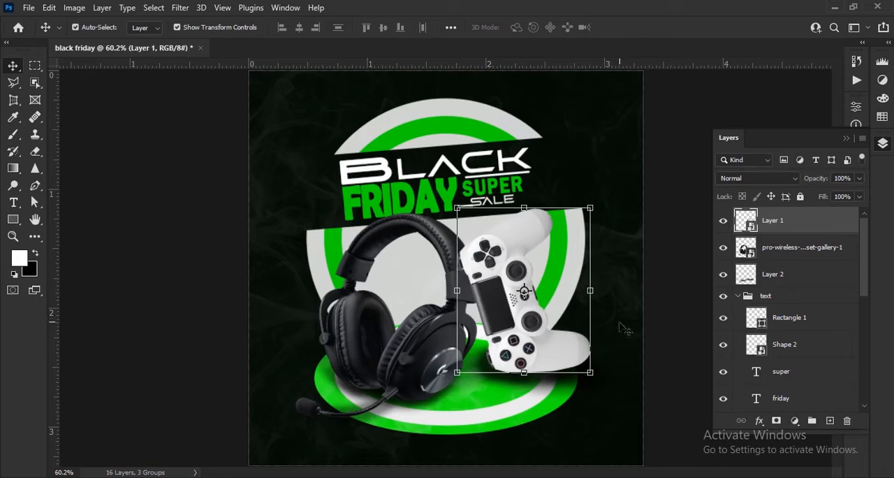
- Nudge the white controller slightly down and left toward the headset
{"action": "key", "text": "Down"}
{"action": "key", "text": "Down"}
{"action": "key", "text": "Down"}
{"action": "key", "text": "Down"}
{"action": "key", "text": "Down"}
{"action": "key", "text": "Down"}
{"action": "key", "text": "Down"}
{"action": "key", "text": "Down"}
{"action": "key", "text": "Down"}
{"action": "key", "text": "Down"}
{"action": "key", "text": "Down"}
{"action": "key", "text": "Down"}
{"action": "key", "text": "Down"}
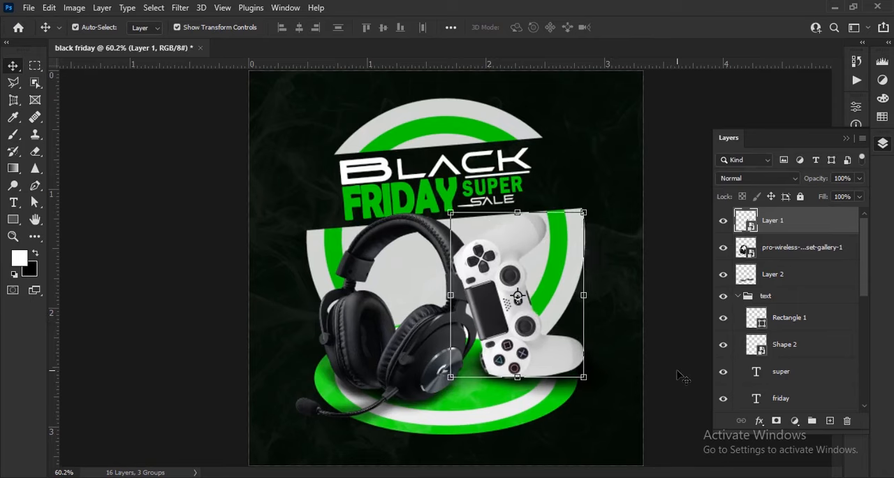
{"action": "left_click", "coordinate": [680, 375]}
{"action": "scroll", "coordinate": [466, 359], "scroll_direction": "down", "scroll_amount": 2}
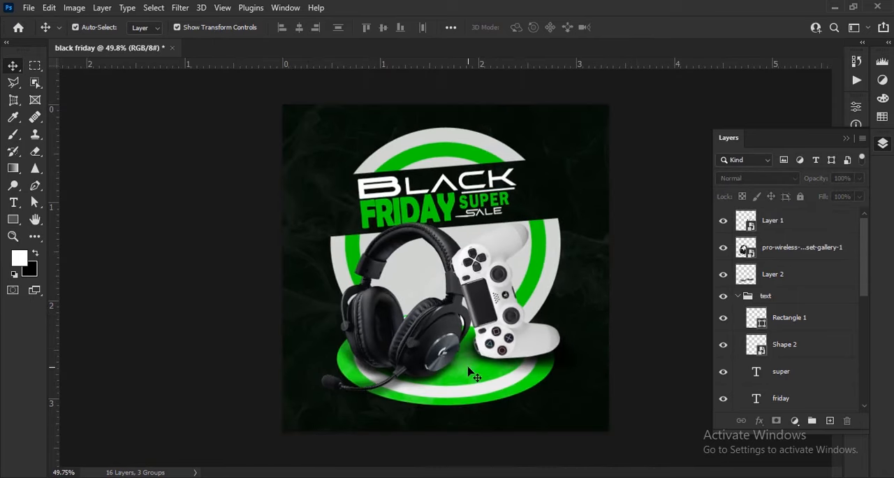
- Paint a soft black shadow around the edges of the split green-white ring on Layer 3, using a 57% opacity brush
{"action": "left_click", "coordinate": [466, 152]}
{"action": "left_click", "coordinate": [796, 371]}
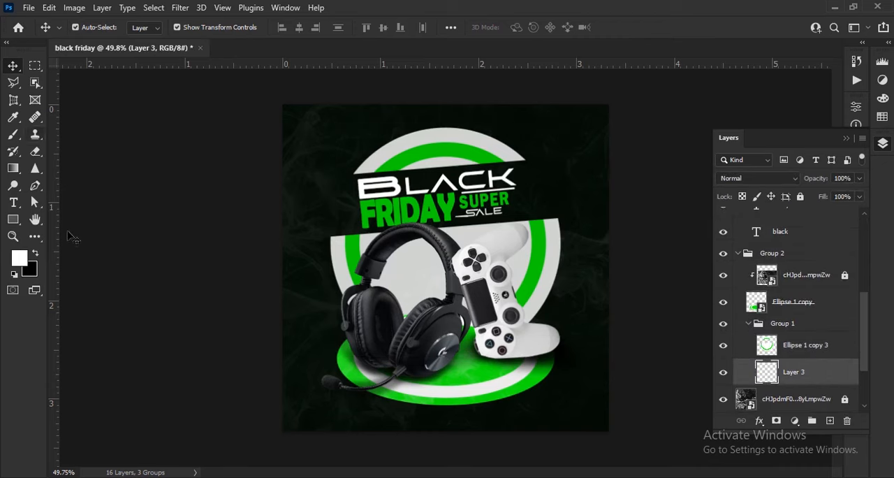
{"action": "left_click", "coordinate": [13, 135]}
{"action": "scroll", "coordinate": [267, 267], "scroll_direction": "up", "scroll_amount": 3}
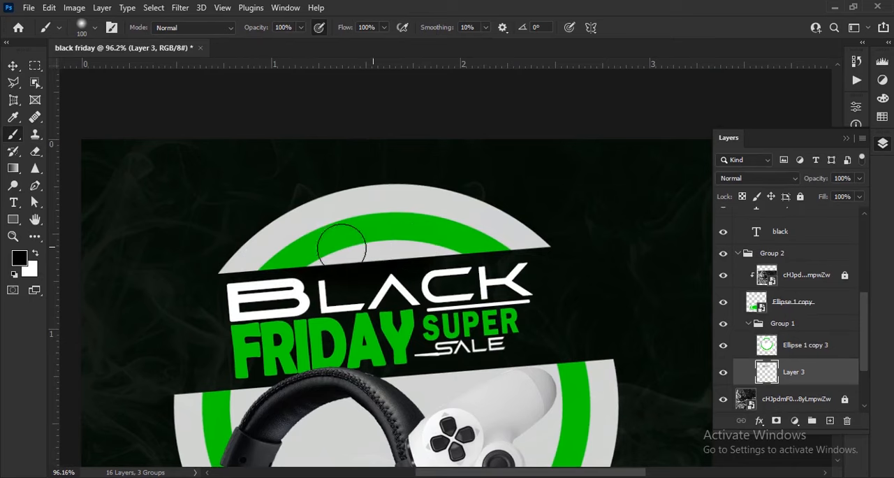
{"action": "scroll", "coordinate": [404, 246], "scroll_direction": "down", "scroll_amount": 3}
{"action": "scroll", "coordinate": [455, 260], "scroll_direction": "up", "scroll_amount": 3}
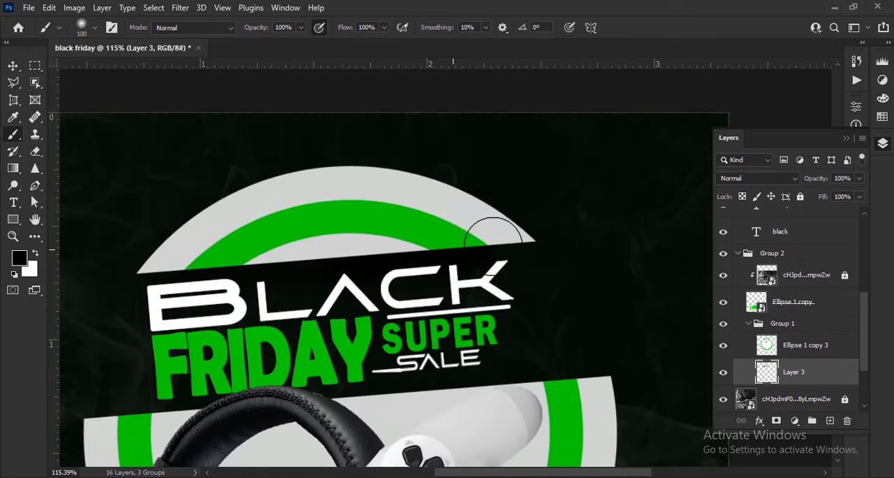
{"action": "scroll", "coordinate": [395, 241], "scroll_direction": "down", "scroll_amount": 5}
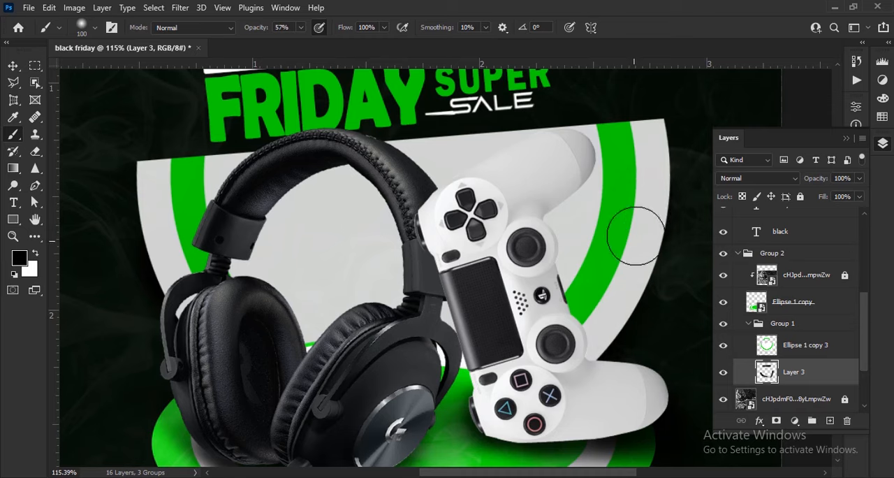
{"action": "scroll", "coordinate": [585, 255], "scroll_direction": "down", "scroll_amount": 4}
{"action": "scroll", "coordinate": [555, 271], "scroll_direction": "down", "scroll_amount": 2}
{"action": "scroll", "coordinate": [797, 345], "scroll_direction": "down", "scroll_amount": 3}
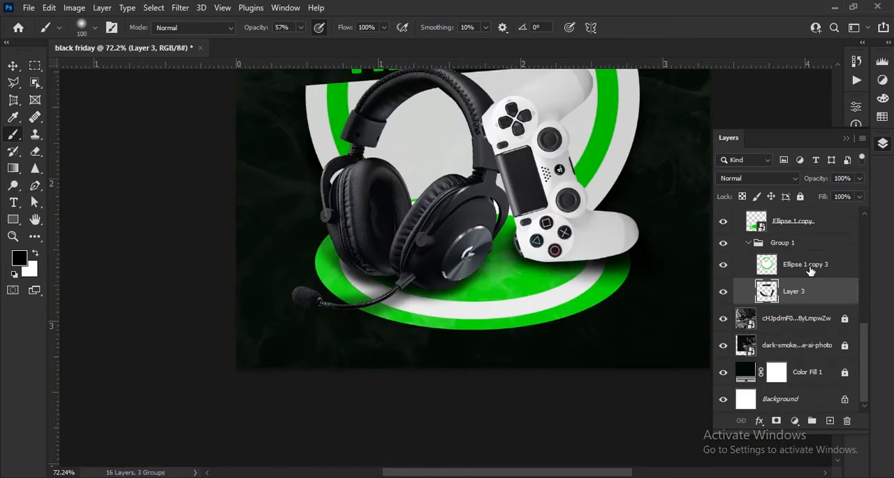
- Add a layer between the podium ellipse and Group 1 and paint a soft black shadow under the podium
{"action": "left_click", "coordinate": [807, 265]}
{"action": "left_click", "coordinate": [793, 221]}
{"action": "left_click", "coordinate": [829, 420], "text": "ctrl"}
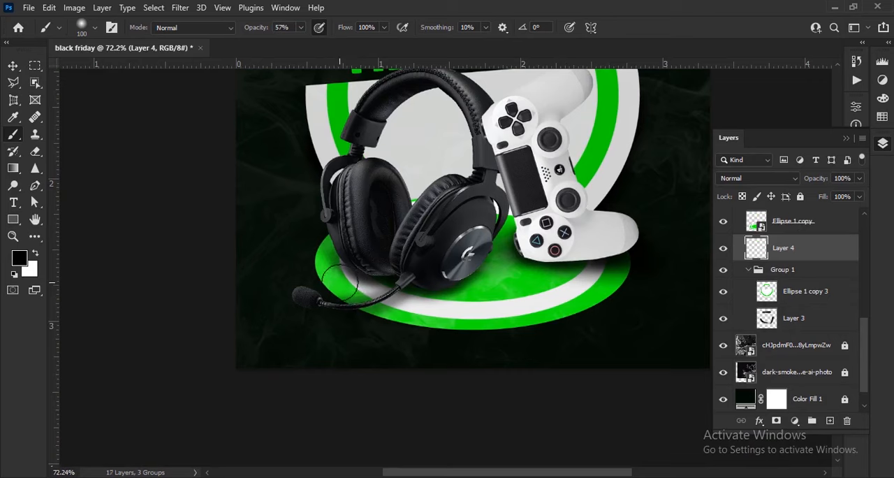
{"action": "scroll", "coordinate": [412, 319], "scroll_direction": "down", "scroll_amount": 5}
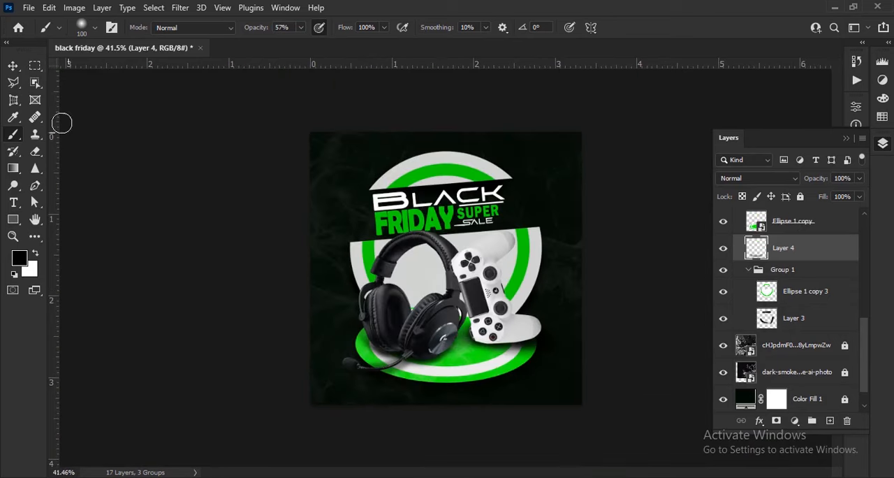
- Add a new layer at the top of the layer stack and set its blending mode to Hard Light
{"action": "left_click", "coordinate": [15, 67]}
{"action": "left_click", "coordinate": [626, 369]}
{"action": "scroll", "coordinate": [801, 272], "scroll_direction": "up", "scroll_amount": 5}
{"action": "left_click", "coordinate": [800, 221]}
{"action": "left_click", "coordinate": [830, 421]}
{"action": "left_click", "coordinate": [759, 179]}
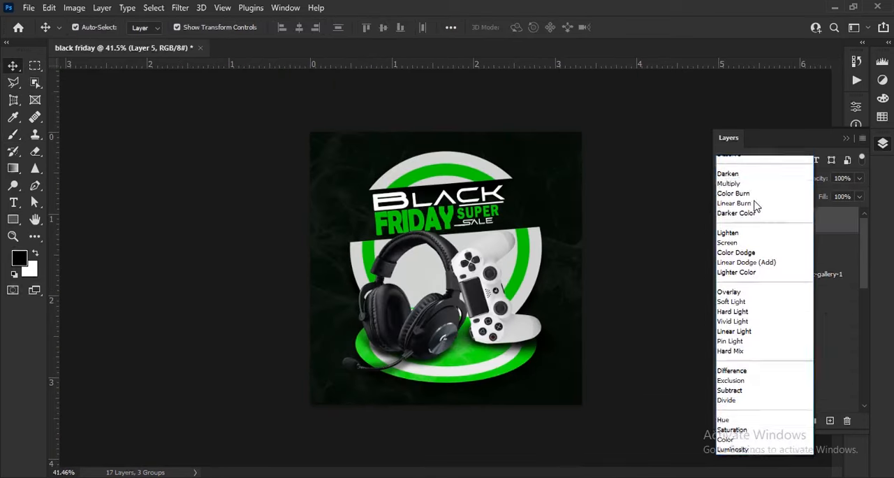
{"action": "left_click", "coordinate": [774, 328]}
{"action": "scroll", "coordinate": [542, 259], "scroll_direction": "up", "scroll_amount": 2}
- Add a radial gradient fill and start from the colour-to-transparent preset in the Basics set
{"action": "left_click", "coordinate": [794, 420]}
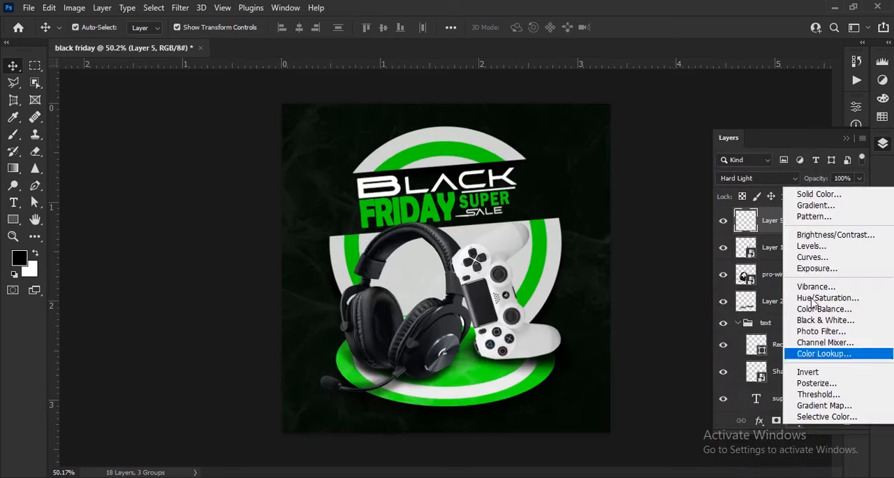
{"action": "left_click", "coordinate": [810, 209]}
{"action": "left_click", "coordinate": [723, 192]}
{"action": "left_click", "coordinate": [707, 210]}
{"action": "left_click", "coordinate": [740, 175]}
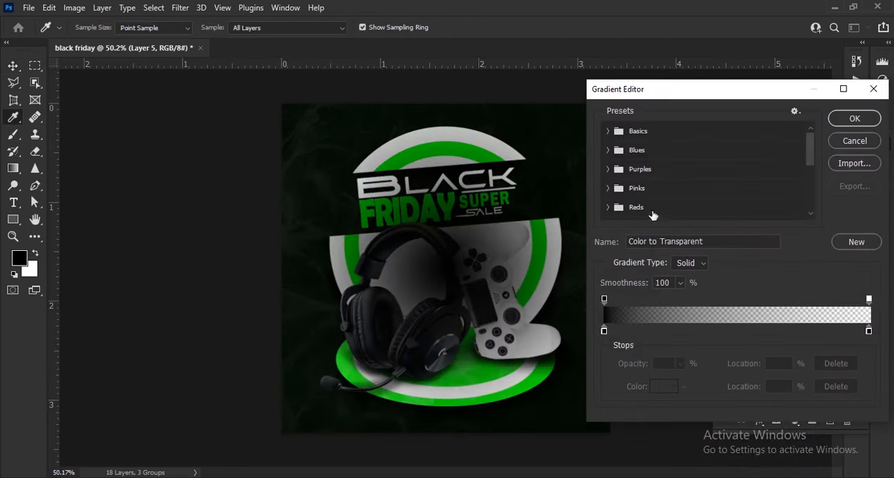
{"action": "left_click", "coordinate": [606, 131]}
{"action": "left_click", "coordinate": [645, 151]}
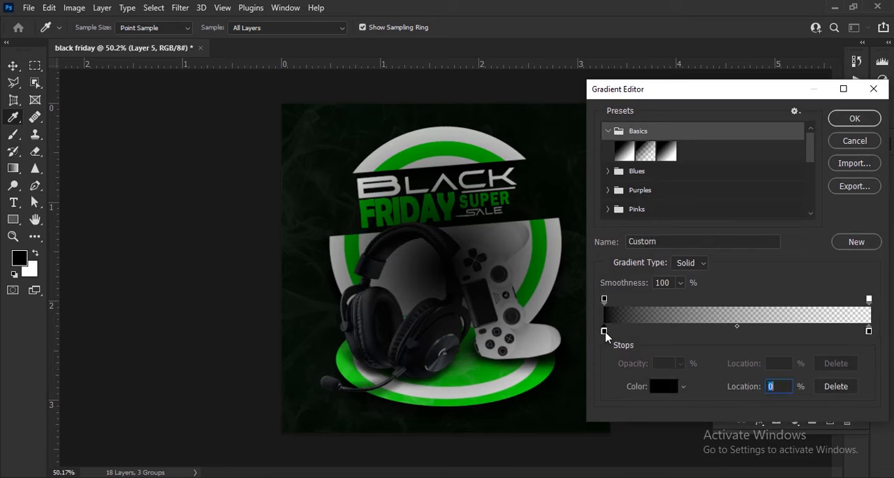
- Set the gradient's starting colour stop to white, ffffff
{"action": "double_click", "coordinate": [604, 331]}
{"action": "left_click_drag", "start_coordinate": [703, 90], "coordinate": [773, 91]}
{"action": "type", "text": "ffffff"}
{"action": "key", "text": "Return"}
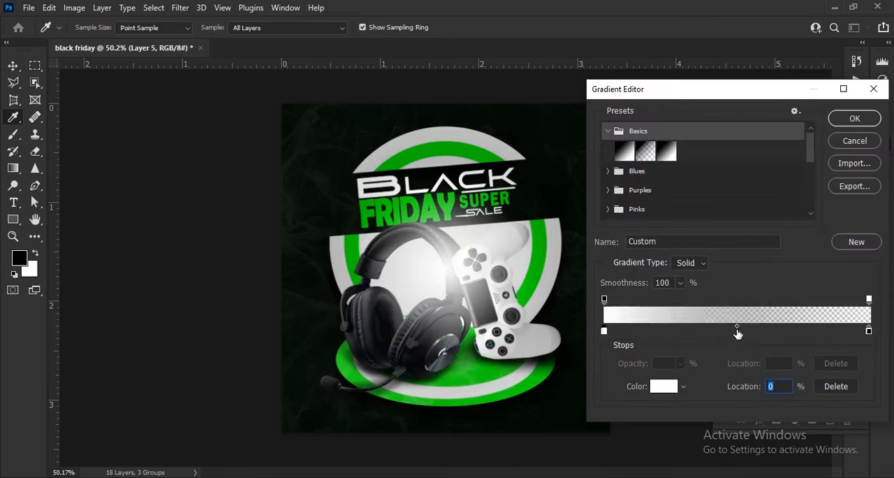
- Add a middle colour stop to the gradient at 51% with a pale yellow-orange tint
{"action": "left_click", "coordinate": [738, 331]}
{"action": "double_click", "coordinate": [738, 331]}
{"action": "type", "text": "ffb4b4"}
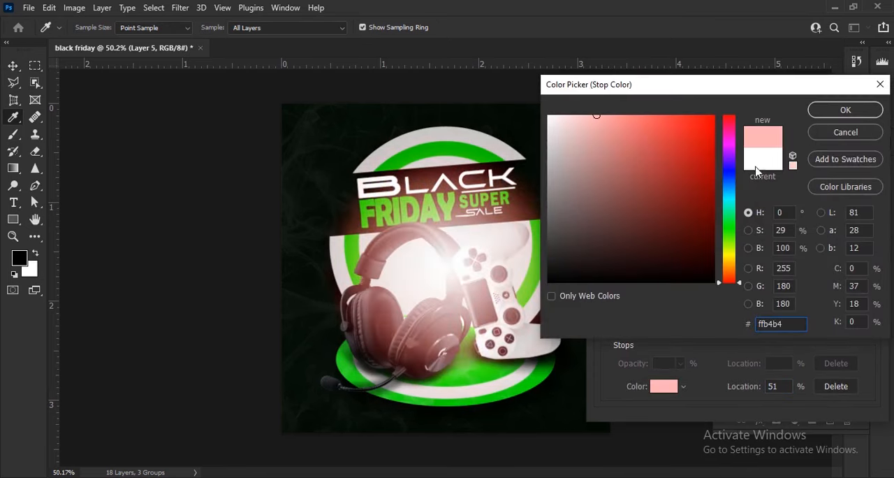
{"action": "left_click_drag", "start_coordinate": [728, 260], "coordinate": [731, 264]}
{"action": "left_click", "coordinate": [855, 114]}
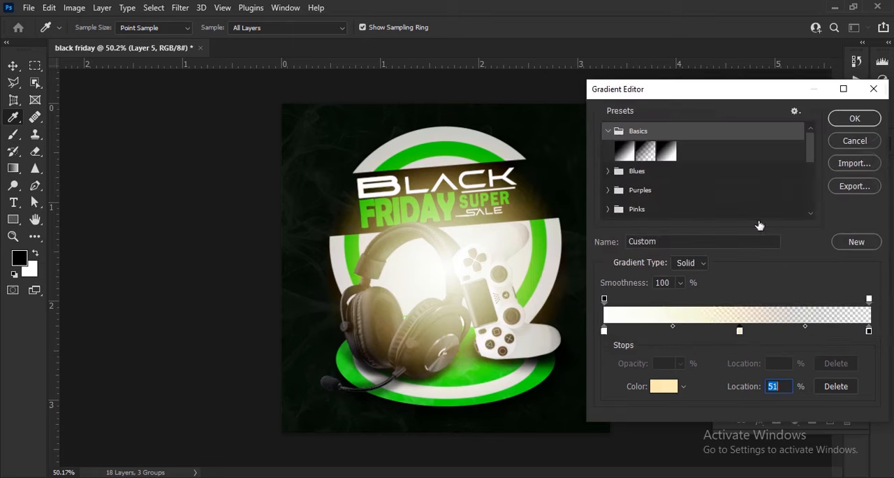
- Set the gradient's starting stop to fff6cb and its middle stop to ffc954, and accept the gradient fill
{"action": "double_click", "coordinate": [604, 331]}
{"action": "left_click", "coordinate": [728, 260]}
{"action": "type", "text": "fff6cb"}
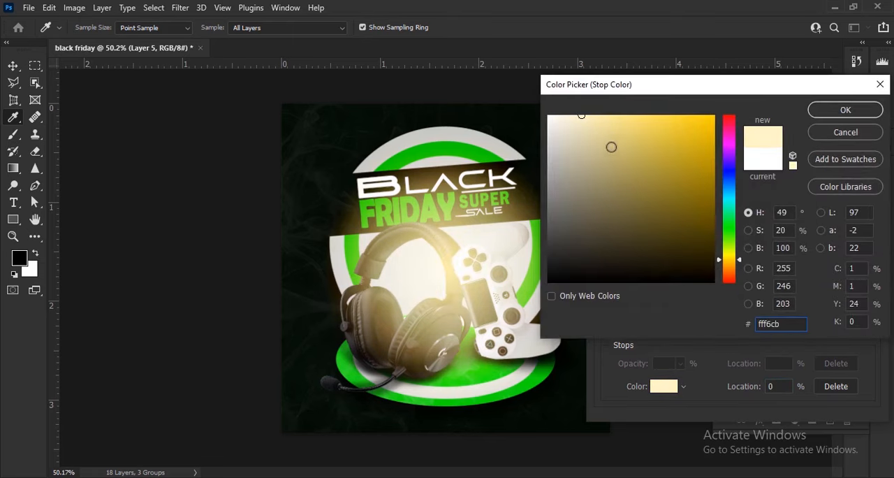
{"action": "key", "text": "Return"}
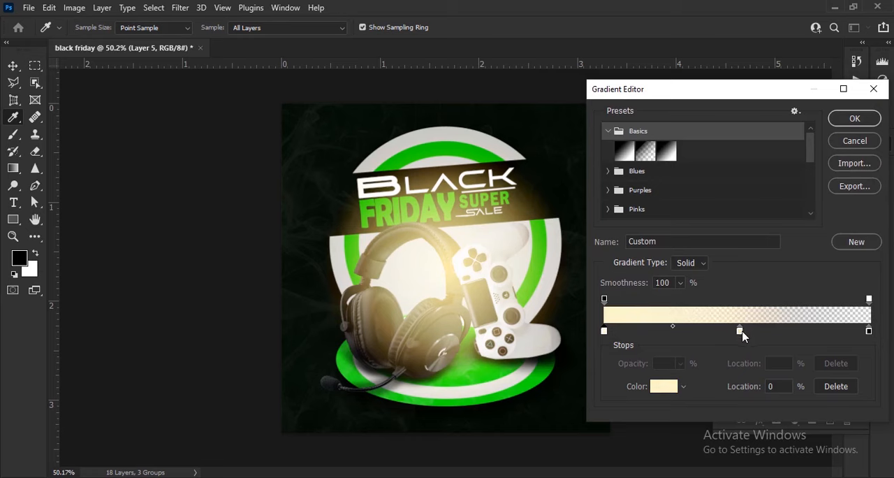
{"action": "double_click", "coordinate": [740, 331]}
{"action": "type", "text": "ffc04a"}
{"action": "left_click", "coordinate": [844, 107]}
{"action": "left_click", "coordinate": [855, 118]}
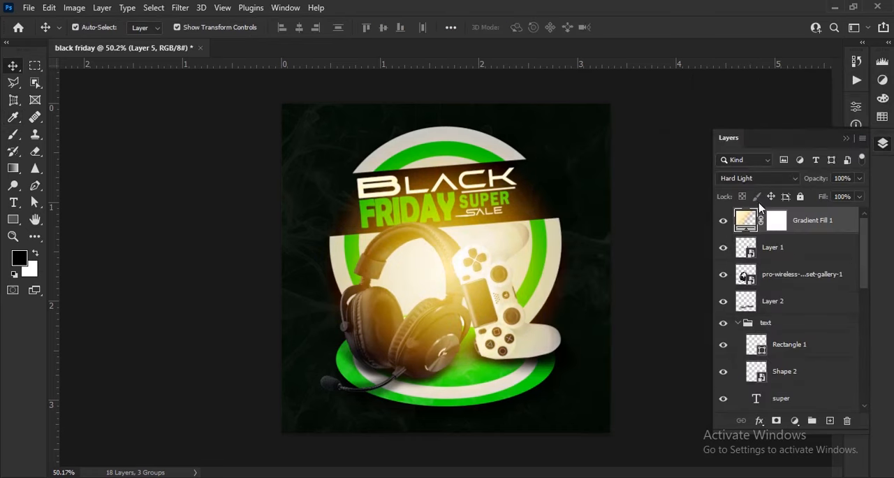
- Move the golden glow up and right toward SUPER SALE, scale it to 102% and set the layer's opacity to 87%
{"action": "double_click", "coordinate": [746, 220]}
{"action": "left_click_drag", "start_coordinate": [459, 264], "coordinate": [477, 233]}
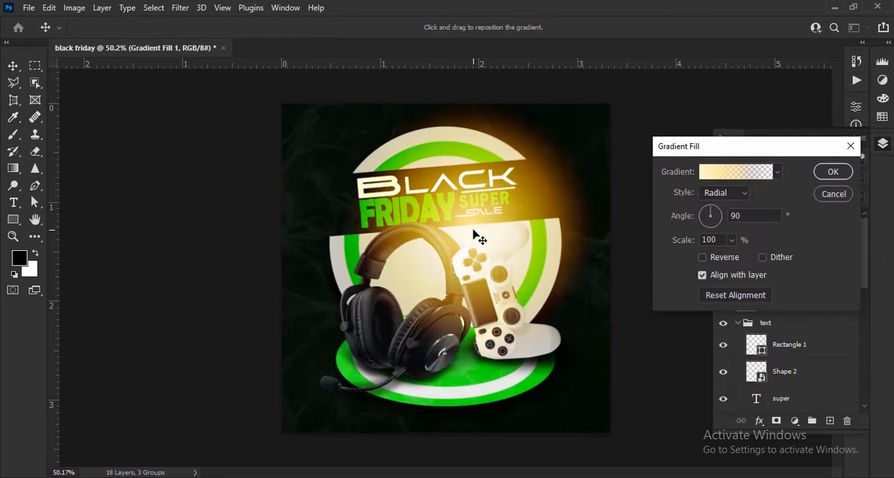
{"action": "mouse_move", "coordinate": [685, 250]}
{"action": "left_mouse_down"}
{"action": "mouse_move", "coordinate": [698, 248]}
{"action": "mouse_move", "coordinate": [683, 250]}
{"action": "left_mouse_up"}
{"action": "left_click", "coordinate": [834, 172]}
{"action": "mouse_move", "coordinate": [822, 181]}
{"action": "left_mouse_down"}
{"action": "mouse_move", "coordinate": [810, 183]}
{"action": "mouse_move", "coordinate": [817, 186]}
{"action": "left_mouse_up"}
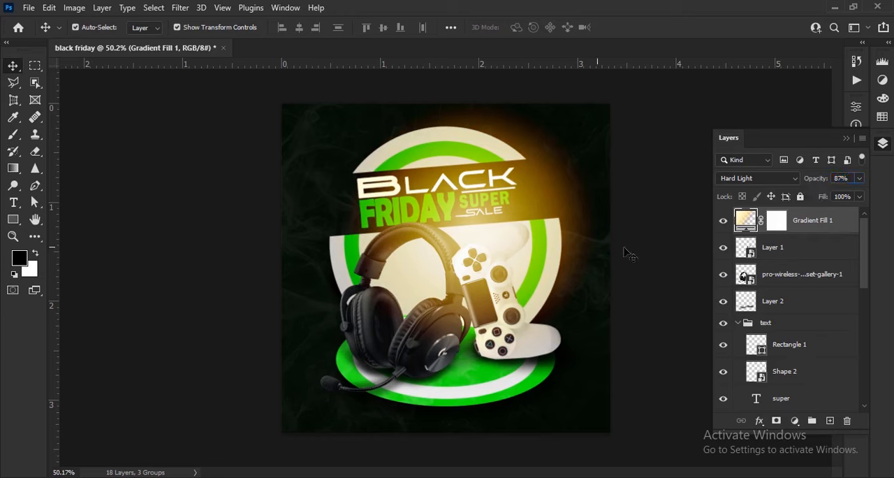
- Make a hidden duplicate of the glow layer and mask back the original's upper-right edge with a soft black brush at 36% opacity
{"action": "key", "text": "ctrl+j"}
{"action": "left_click", "coordinate": [723, 220]}
{"action": "left_click", "coordinate": [777, 247]}
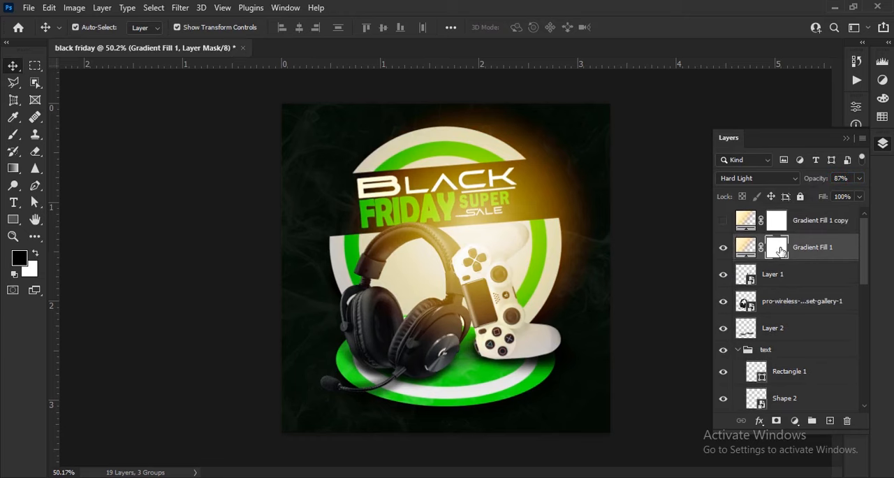
{"action": "left_click", "coordinate": [18, 134]}
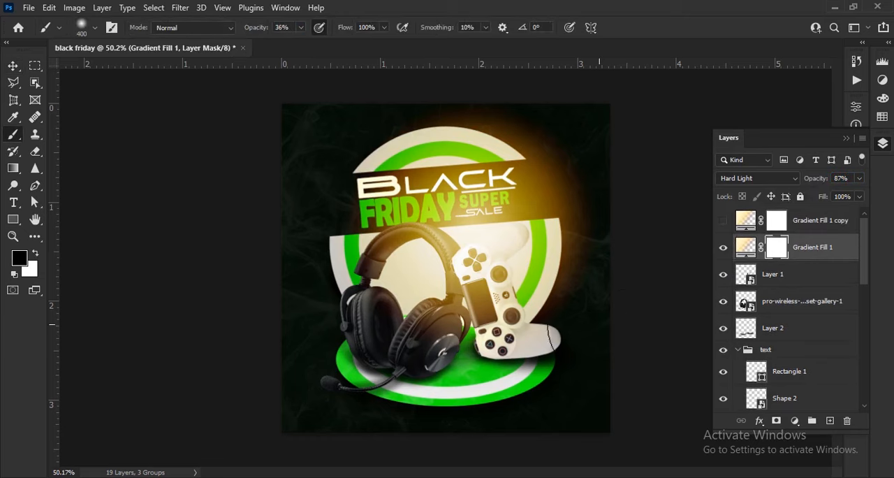
{"action": "left_click_drag", "start_coordinate": [600, 324], "coordinate": [626, 174]}
{"action": "mouse_move", "coordinate": [627, 123]}
{"action": "left_mouse_down"}
{"action": "mouse_move", "coordinate": [579, 169]}
{"action": "mouse_move", "coordinate": [445, 84]}
{"action": "left_mouse_up"}
{"action": "left_click_drag", "start_coordinate": [599, 156], "coordinate": [605, 282]}
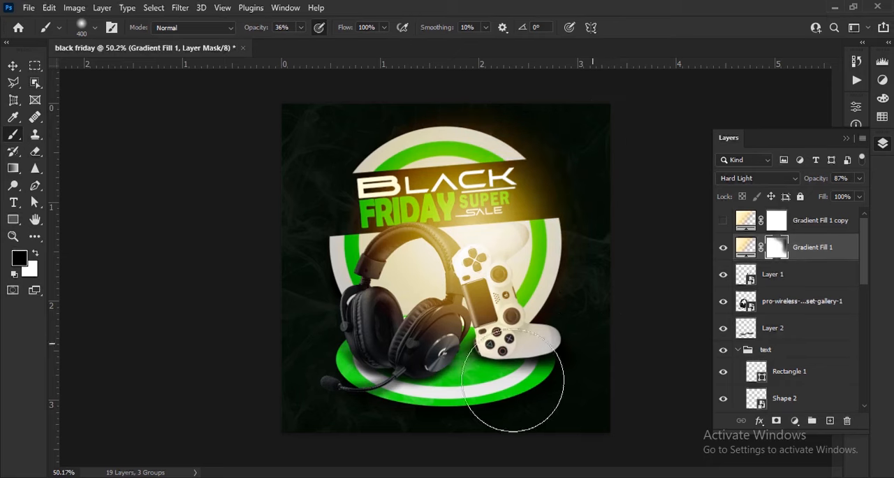
{"action": "key", "text": "v"}
- Show the glow copy, move it to the poster's left edge at 141% scale and set its opacity to 22%
{"action": "left_click", "coordinate": [722, 220]}
{"action": "double_click", "coordinate": [746, 220]}
{"action": "left_click_drag", "start_coordinate": [485, 254], "coordinate": [342, 322]}
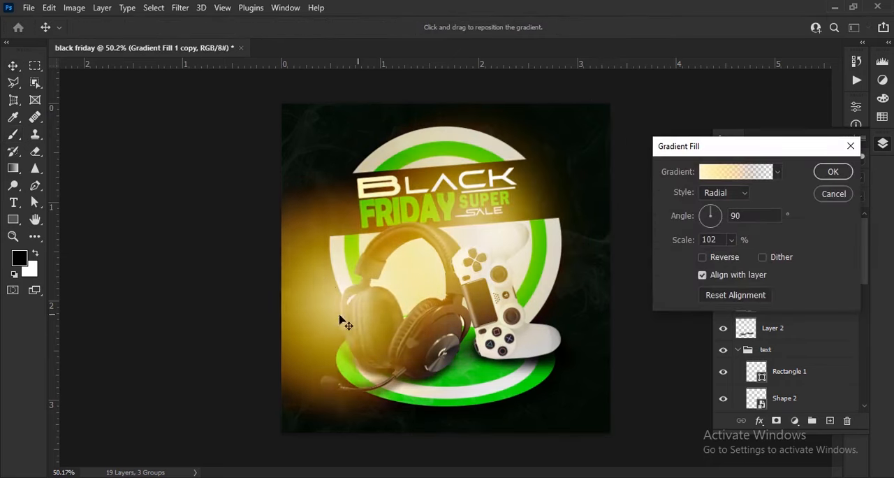
{"action": "left_click_drag", "start_coordinate": [689, 237], "coordinate": [705, 241]}
{"action": "left_click_drag", "start_coordinate": [316, 308], "coordinate": [305, 301]}
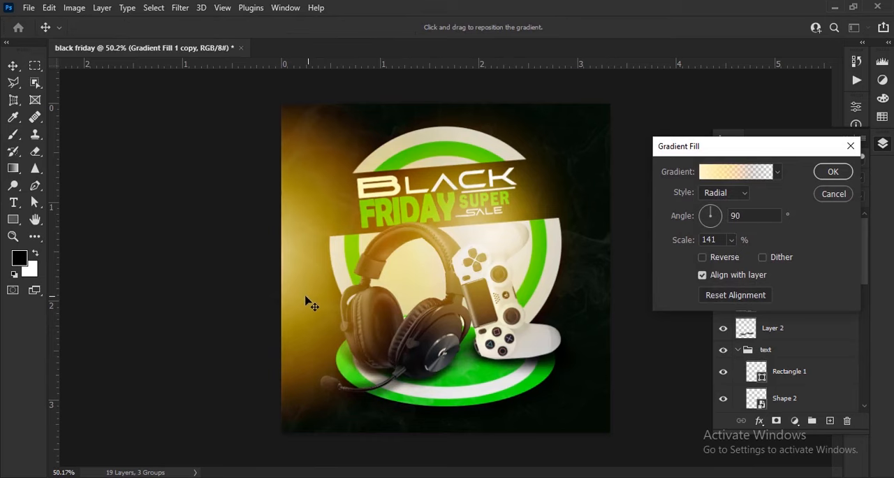
{"action": "left_click", "coordinate": [832, 171]}
{"action": "left_click_drag", "start_coordinate": [814, 179], "coordinate": [775, 190]}
- Duplicate the left glow layer and move the new copy's gradient to the poster's lower right edge
{"action": "left_click_drag", "start_coordinate": [815, 220], "coordinate": [830, 420]}
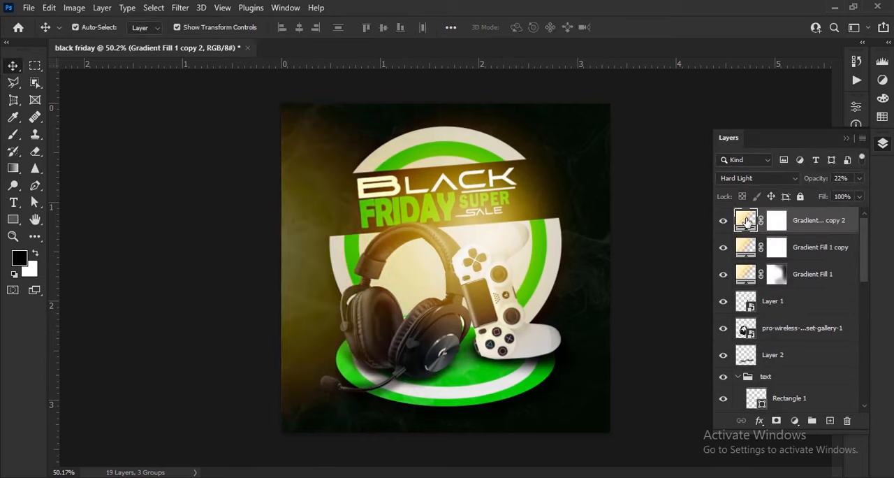
{"action": "double_click", "coordinate": [746, 220]}
{"action": "left_click_drag", "start_coordinate": [305, 287], "coordinate": [680, 318]}
{"action": "key", "text": "Return"}
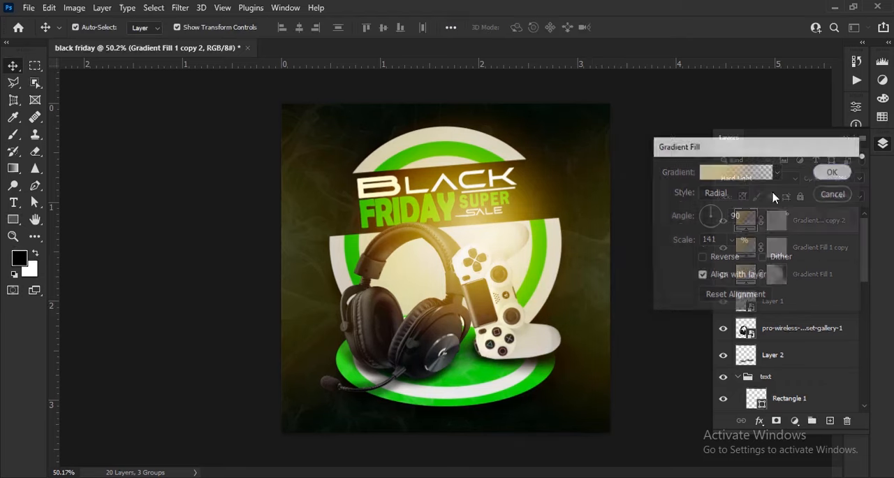
- Change the middle colour stop of the left glow's gradient to bright green 58ff54
{"action": "scroll", "coordinate": [482, 267], "scroll_direction": "down", "scroll_amount": 2}
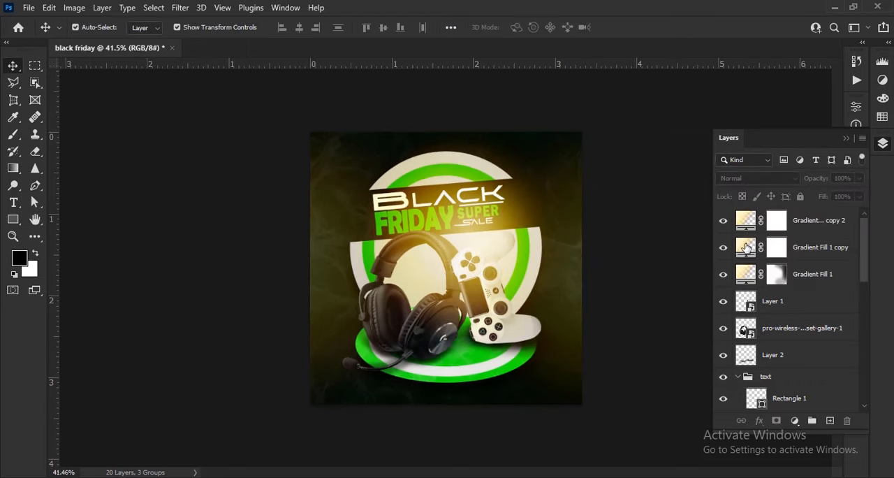
{"action": "double_click", "coordinate": [746, 247]}
{"action": "left_click", "coordinate": [730, 175]}
{"action": "double_click", "coordinate": [740, 331]}
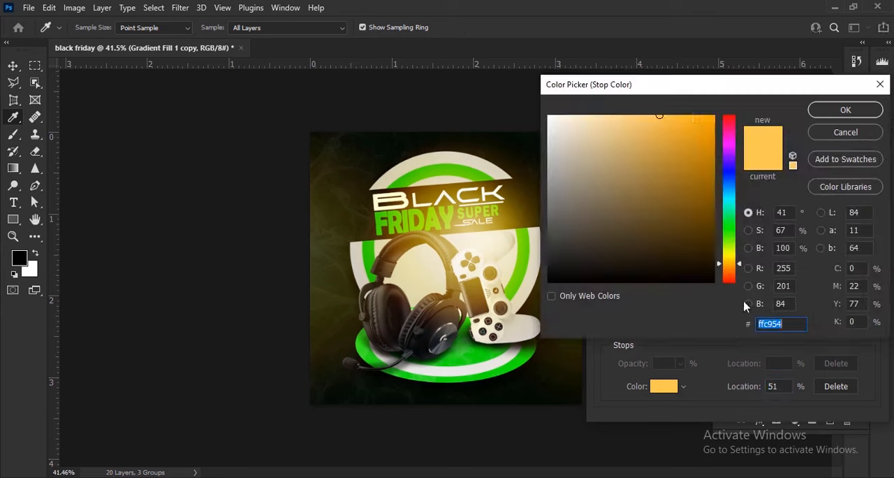
{"action": "left_click_drag", "start_coordinate": [710, 85], "coordinate": [803, 117]}
{"action": "left_click", "coordinate": [826, 260]}
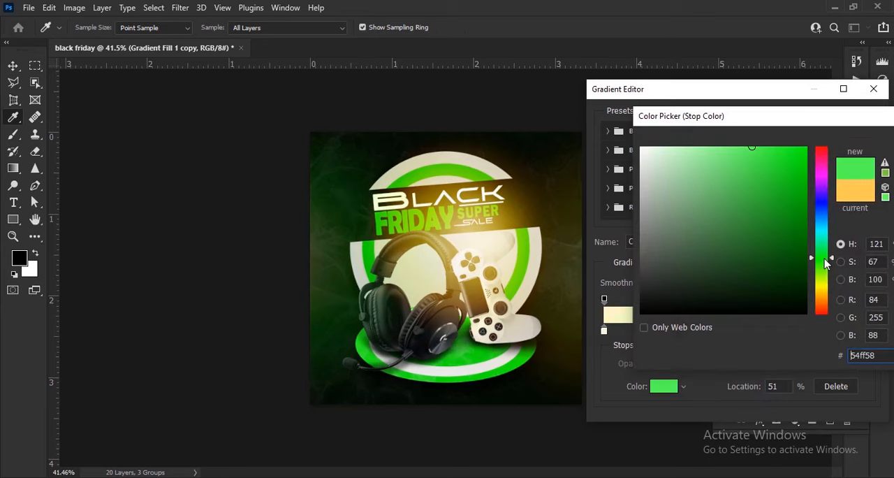
{"action": "left_click_drag", "start_coordinate": [878, 123], "coordinate": [862, 126]}
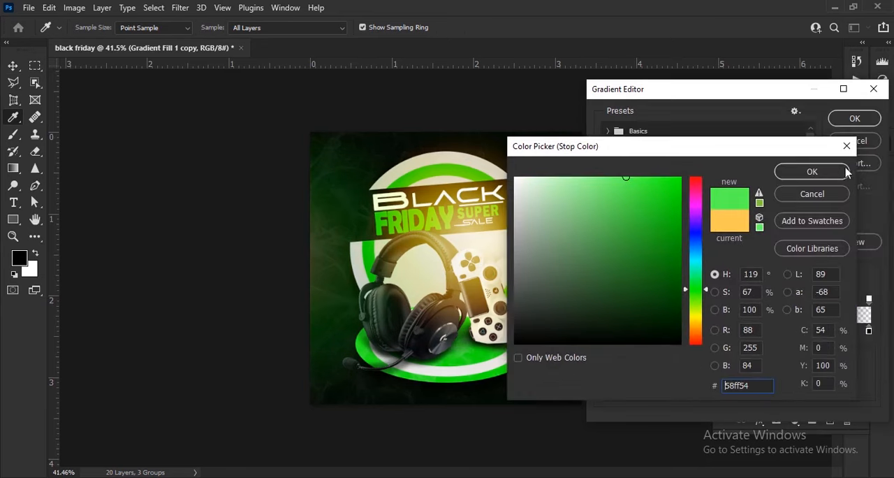
{"action": "left_click", "coordinate": [808, 172]}
{"action": "left_click", "coordinate": [854, 119]}
{"action": "left_click", "coordinate": [831, 174]}
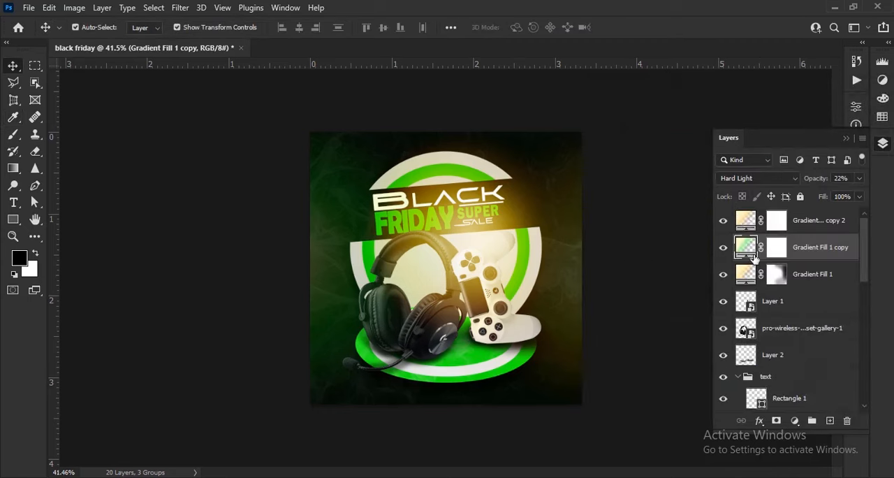
- Change the middle stop of the right glow's gradient to a light green based on a colour sampled from the poster's left background
{"action": "double_click", "coordinate": [744, 221]}
{"action": "left_click", "coordinate": [725, 174]}
{"action": "left_click", "coordinate": [740, 332]}
{"action": "double_click", "coordinate": [741, 333]}
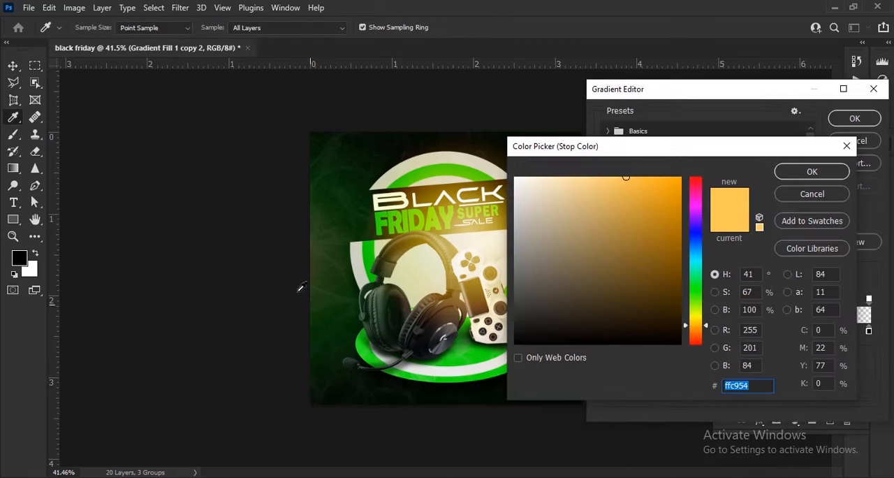
{"action": "left_click", "coordinate": [320, 277]}
{"action": "left_click_drag", "start_coordinate": [623, 293], "coordinate": [650, 127]}
{"action": "left_click", "coordinate": [813, 171]}
{"action": "left_click", "coordinate": [858, 118]}
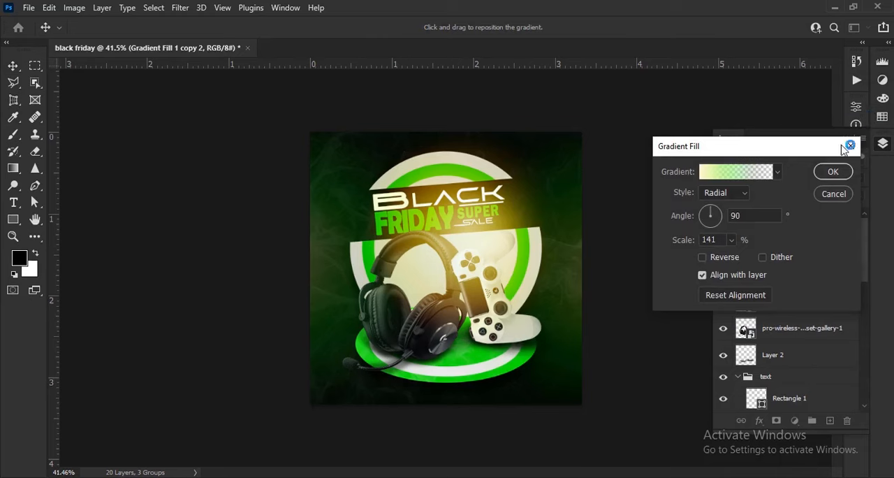
{"action": "left_click", "coordinate": [841, 172]}
- Set the left green glow layer's opacity to 10% and select the controller's Layer 1
{"action": "left_click", "coordinate": [821, 248]}
{"action": "left_click_drag", "start_coordinate": [825, 182], "coordinate": [819, 183]}
{"action": "scroll", "coordinate": [431, 316], "scroll_direction": "up", "scroll_amount": 5}
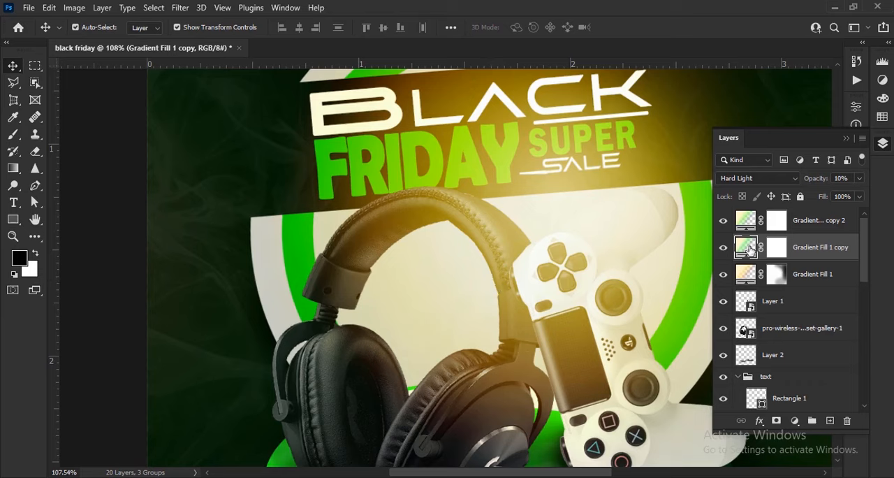
{"action": "left_click", "coordinate": [829, 310]}
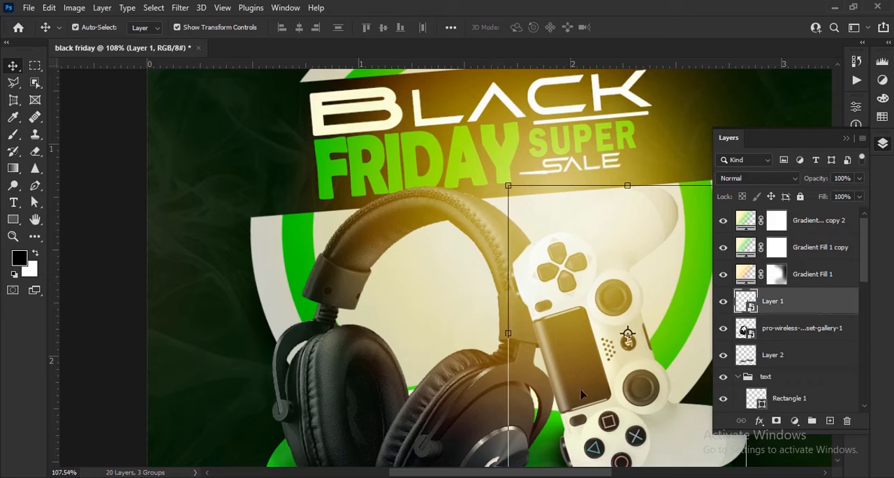
- Select the three gradient glow layers together and lock them
{"action": "scroll", "coordinate": [428, 334], "scroll_direction": "up", "scroll_amount": 1}
{"action": "left_click", "coordinate": [816, 224]}
{"action": "left_click", "coordinate": [814, 272], "text": "shift"}
{"action": "left_click", "coordinate": [801, 196]}
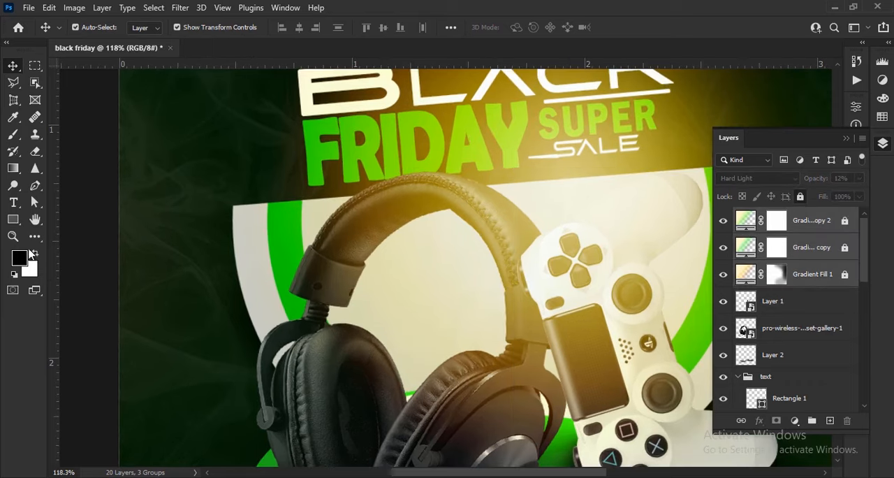
- Add the text "50%" in the opening under the headset's headband and enlarge it to about 553%
{"action": "left_click", "coordinate": [13, 203]}
{"action": "left_click", "coordinate": [415, 299]}
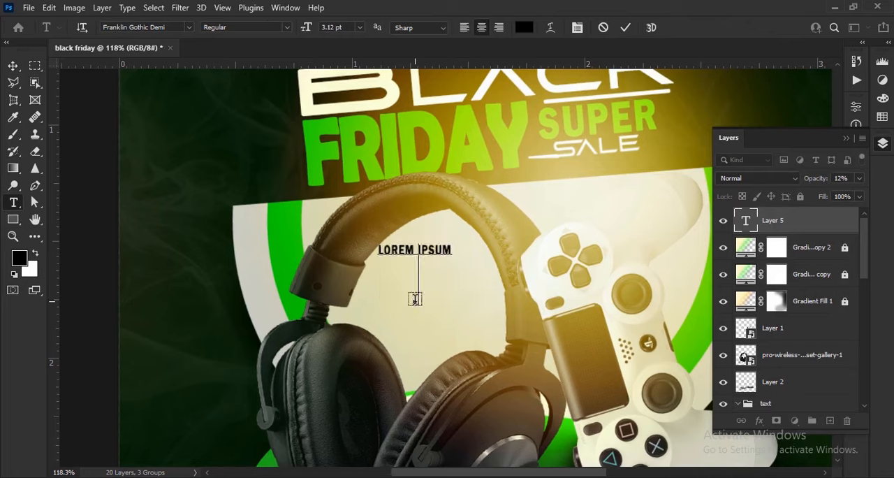
{"action": "key", "text": "ctrl+Return"}
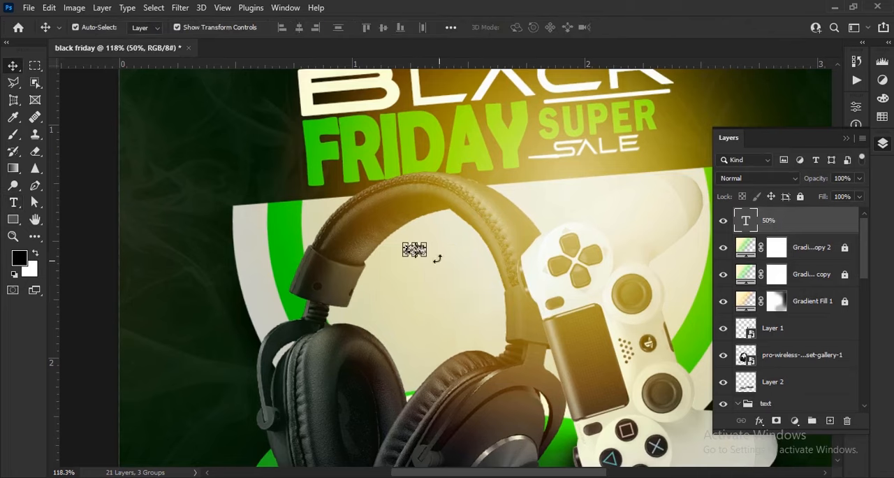
{"action": "key", "text": "ctrl+t"}
{"action": "left_click_drag", "start_coordinate": [427, 255], "coordinate": [464, 282]}
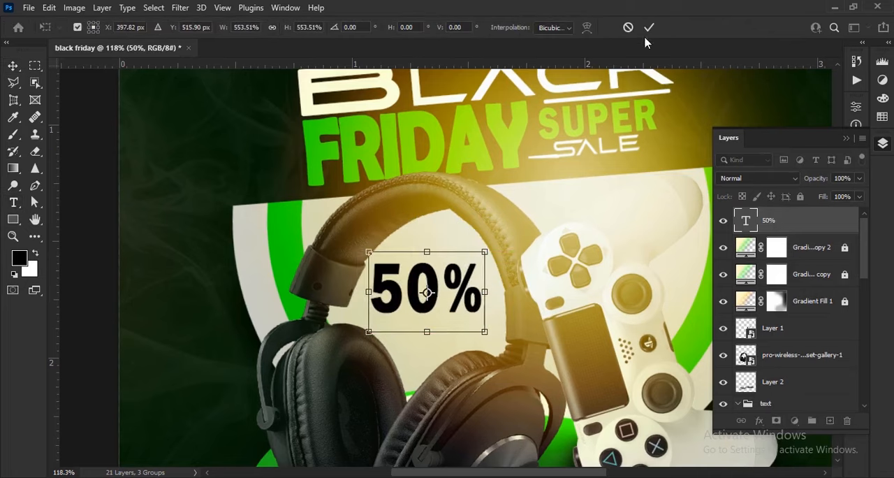
{"action": "left_click", "coordinate": [649, 28]}
- Try the 50% text in the American Captain font, adjusting its height, size and position inside the headband
{"action": "scroll", "coordinate": [453, 317], "scroll_direction": "up", "scroll_amount": 5}
{"action": "left_click_drag", "start_coordinate": [455, 317], "coordinate": [456, 306]}
{"action": "left_click", "coordinate": [846, 138]}
{"action": "left_click", "coordinate": [856, 224]}
{"action": "left_click_drag", "start_coordinate": [713, 286], "coordinate": [705, 285]}
{"action": "left_click", "coordinate": [779, 243]}
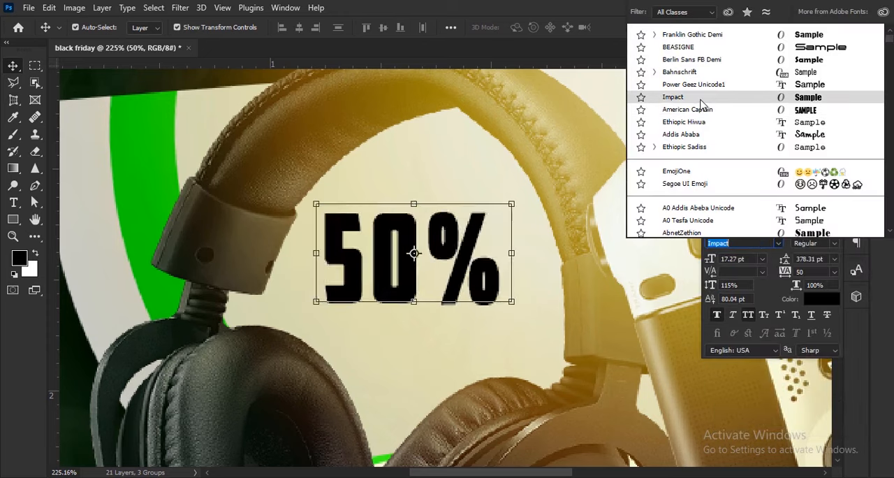
{"action": "left_click", "coordinate": [702, 109]}
{"action": "left_click_drag", "start_coordinate": [712, 286], "coordinate": [715, 260]}
{"action": "left_click_drag", "start_coordinate": [467, 257], "coordinate": [470, 274]}
- Set the 50% text in Impact at 21 pt with 84% vertical scale and -30 tracking, positioned between the earcups
{"action": "left_click", "coordinate": [779, 243]}
{"action": "left_click", "coordinate": [698, 110]}
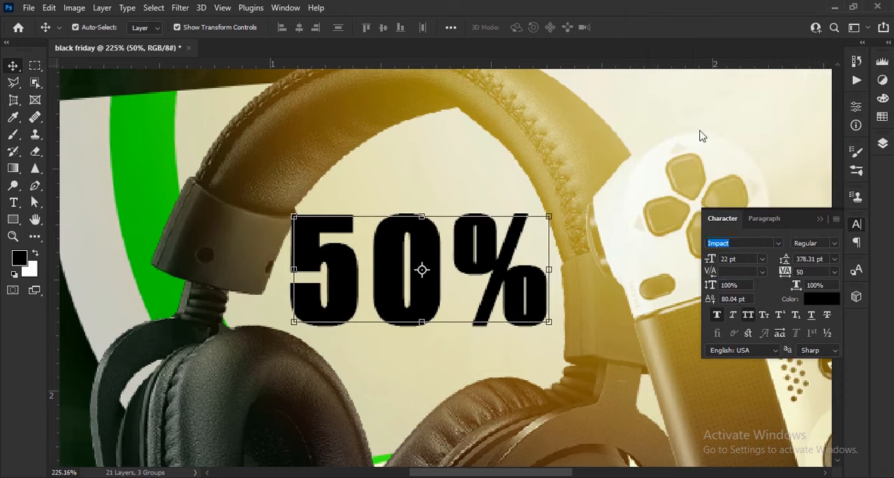
{"action": "left_click_drag", "start_coordinate": [706, 285], "coordinate": [711, 259]}
{"action": "left_click_drag", "start_coordinate": [789, 272], "coordinate": [783, 274]}
{"action": "scroll", "coordinate": [445, 305], "scroll_direction": "up", "scroll_amount": 3}
{"action": "left_click_drag", "start_coordinate": [445, 304], "coordinate": [468, 339]}
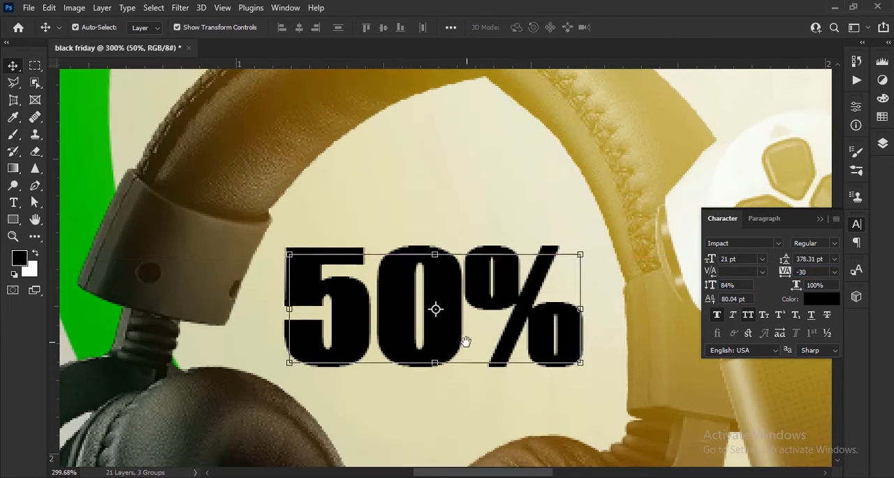
{"action": "left_click_drag", "start_coordinate": [522, 323], "coordinate": [519, 326]}
- Fine-tune the tracking of characters within the 50% text
{"action": "double_click", "coordinate": [496, 316]}
{"action": "left_click_drag", "start_coordinate": [784, 273], "coordinate": [789, 275]}
{"action": "left_click", "coordinate": [625, 29]}
- Duplicate the 50% text directly above the original and change the copy's wording to "CUT UP TO"
{"action": "scroll", "coordinate": [454, 269], "scroll_direction": "down", "scroll_amount": 2}
{"action": "key", "text": "v"}
{"action": "left_click_drag", "start_coordinate": [447, 307], "coordinate": [452, 204]}
{"action": "key", "text": "t"}
{"action": "left_click_drag", "start_coordinate": [351, 201], "coordinate": [559, 205]}
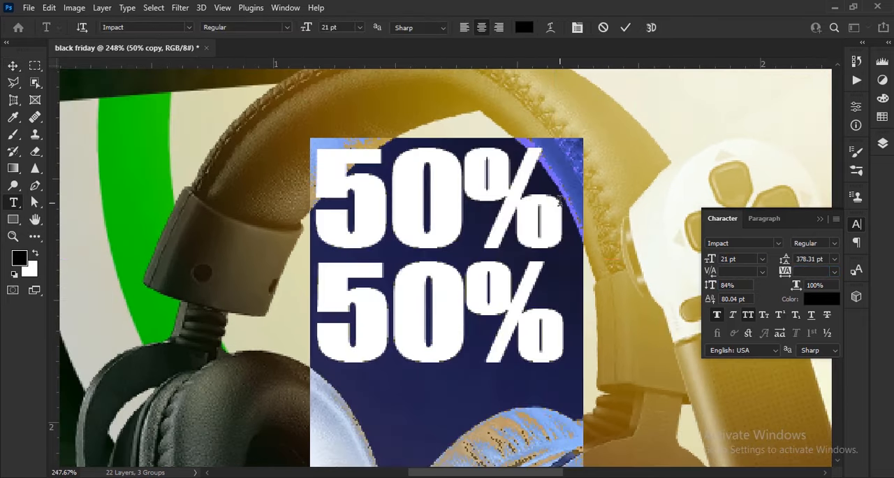
{"action": "type", "text": "CUT UP TO"}
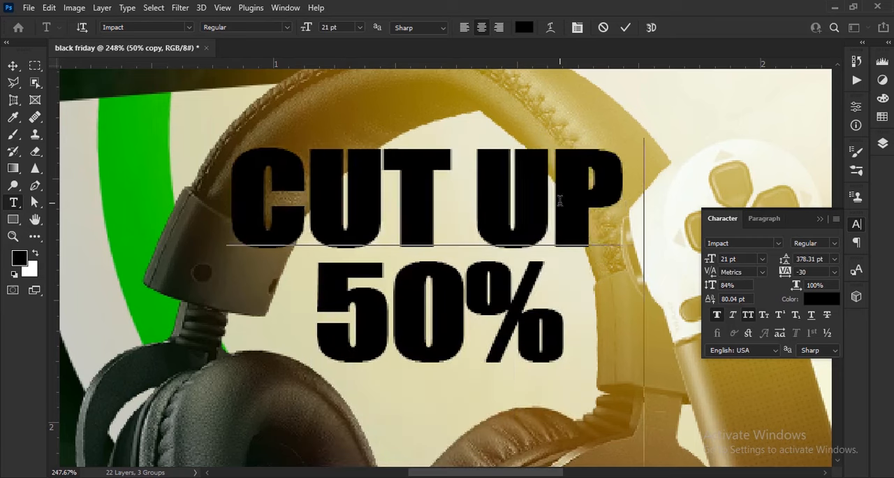
{"action": "left_click", "coordinate": [625, 27]}
- Set the CUT UP TO line in BEASIGNE at 3.98 pt with 100% vertical scale, just above the 50% text
{"action": "key", "text": "v"}
{"action": "left_click", "coordinate": [779, 243]}
{"action": "left_click", "coordinate": [708, 73]}
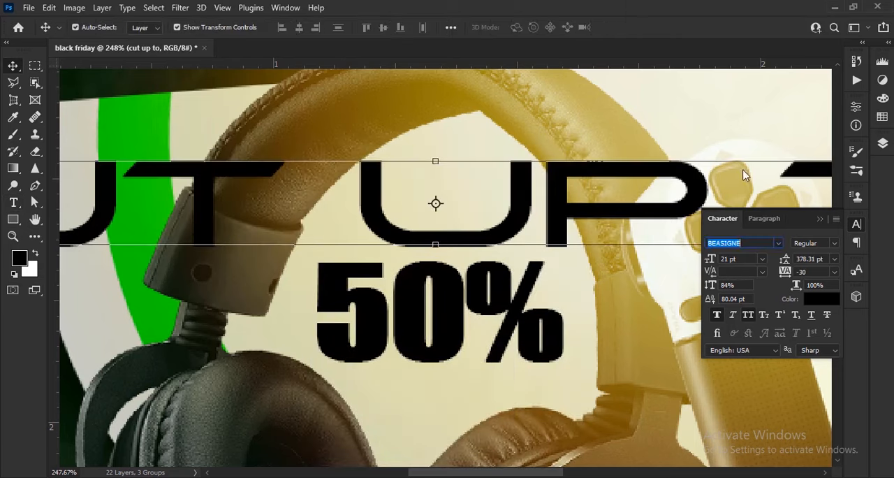
{"action": "left_click_drag", "start_coordinate": [710, 260], "coordinate": [720, 286]}
{"action": "left_click", "coordinate": [599, 236]}
- Duplicate the CUT UP TO line below the 50% text and change the copy's wording to "DISCOUNT"
{"action": "left_click_drag", "start_coordinate": [600, 235], "coordinate": [497, 381]}
{"action": "key", "text": "Return"}
{"action": "double_click", "coordinate": [539, 377]}
{"action": "type", "text": "DE"}
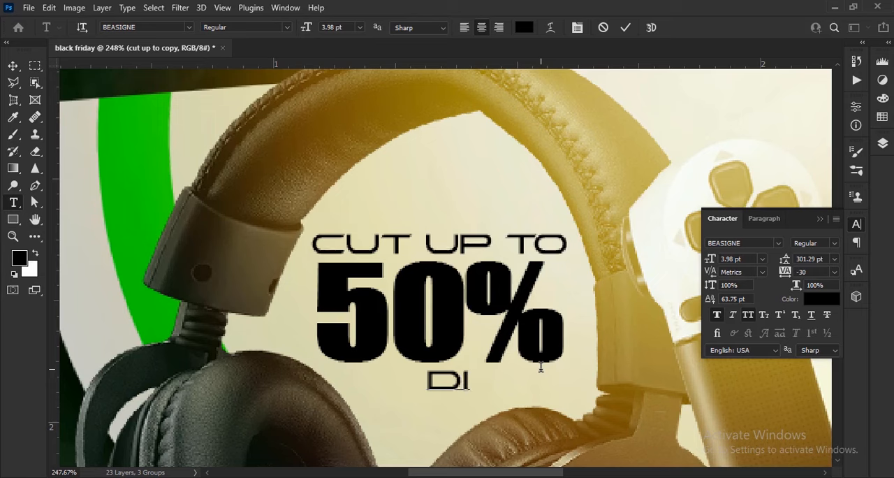
{"action": "type", "text": "SCOUNT"}
{"action": "left_click", "coordinate": [626, 27]}
- Set the DISCOUNT line in Power Geez Unicode1 with 88% vertical scale and scale it to 87.30% under the 50% text
{"action": "key", "text": "v"}
{"action": "left_click", "coordinate": [778, 242]}
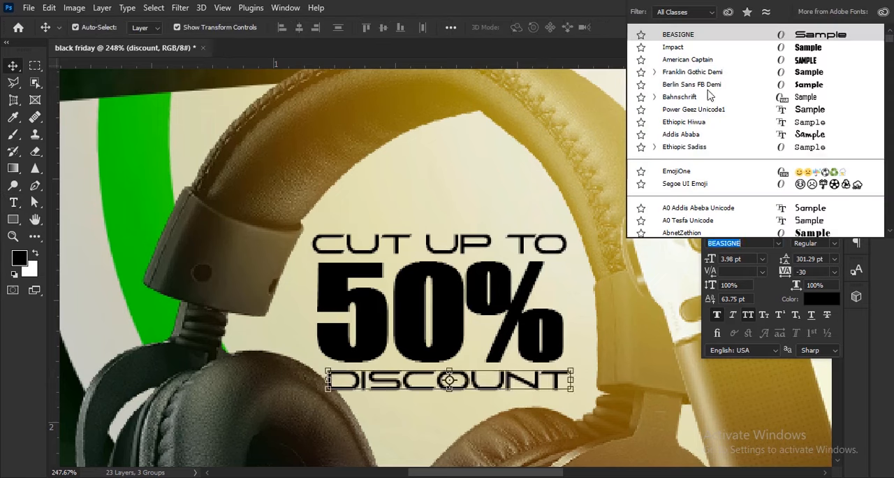
{"action": "left_click", "coordinate": [697, 71]}
{"action": "left_click_drag", "start_coordinate": [710, 262], "coordinate": [699, 286]}
{"action": "left_click", "coordinate": [779, 243]}
{"action": "left_click", "coordinate": [681, 108]}
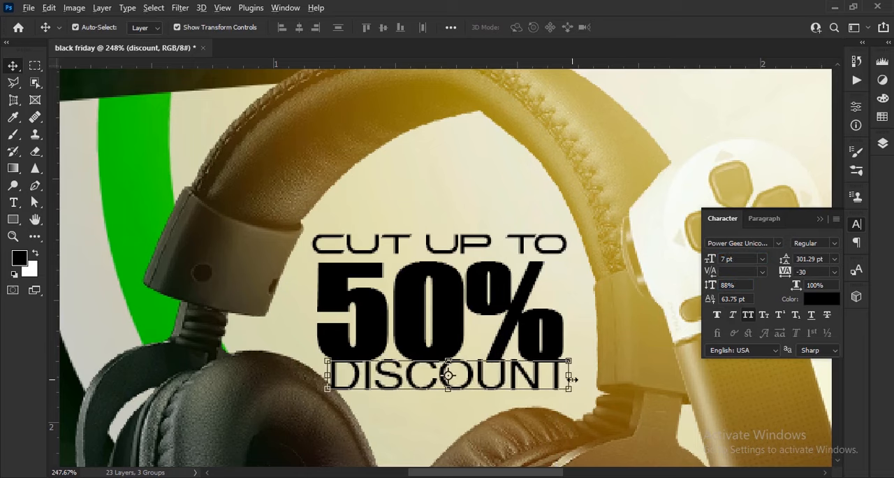
{"action": "key", "text": "ctrl+t"}
{"action": "left_click_drag", "start_coordinate": [575, 354], "coordinate": [554, 359]}
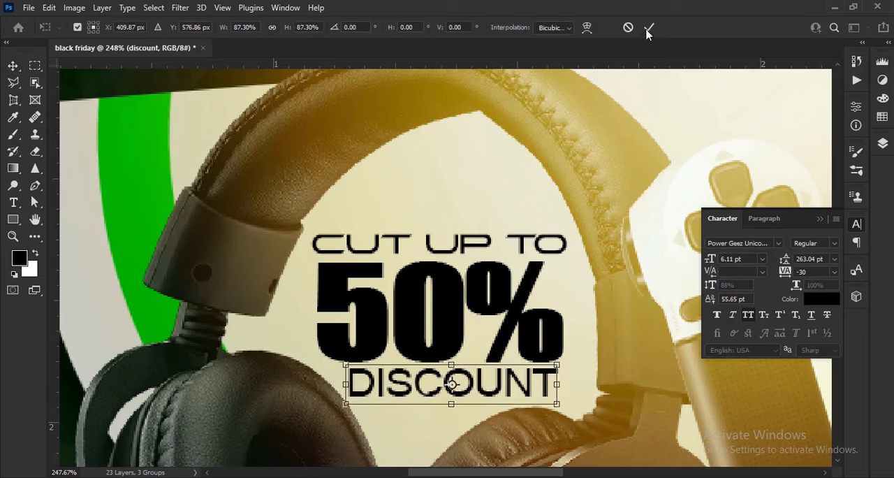
{"action": "left_click", "coordinate": [649, 27]}
- Change the 50% text's colour to a very dark brownish red
{"action": "left_click", "coordinate": [433, 307]}
{"action": "left_click", "coordinate": [821, 298]}
{"action": "left_click_drag", "start_coordinate": [662, 255], "coordinate": [681, 232]}
{"action": "left_click_drag", "start_coordinate": [697, 320], "coordinate": [696, 338]}
{"action": "left_click_drag", "start_coordinate": [676, 330], "coordinate": [696, 345]}
{"action": "left_click", "coordinate": [806, 177]}
- Recolour the CUT UP TO and DISCOUNT lines with the dark brownish red sampled from the 50% text
{"action": "left_click", "coordinate": [554, 249]}
{"action": "left_click", "coordinate": [820, 299]}
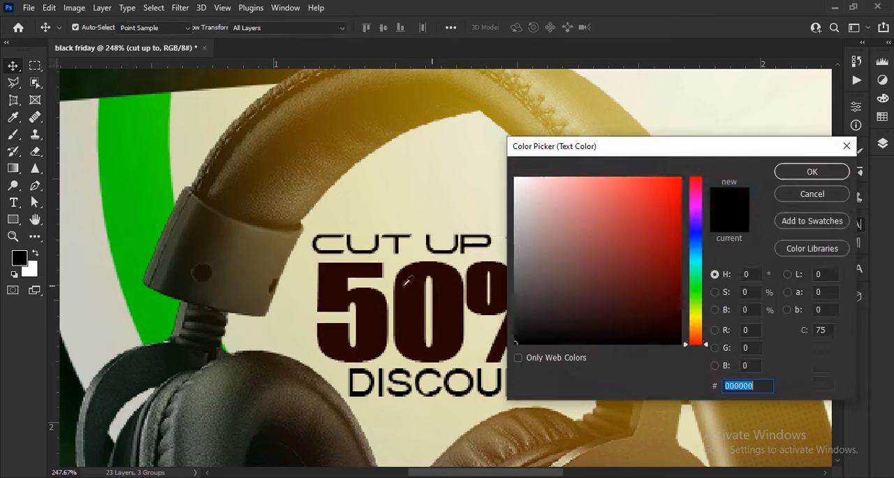
{"action": "left_click", "coordinate": [493, 277]}
{"action": "left_click", "coordinate": [813, 172]}
{"action": "left_click", "coordinate": [441, 389]}
{"action": "left_click", "coordinate": [816, 301]}
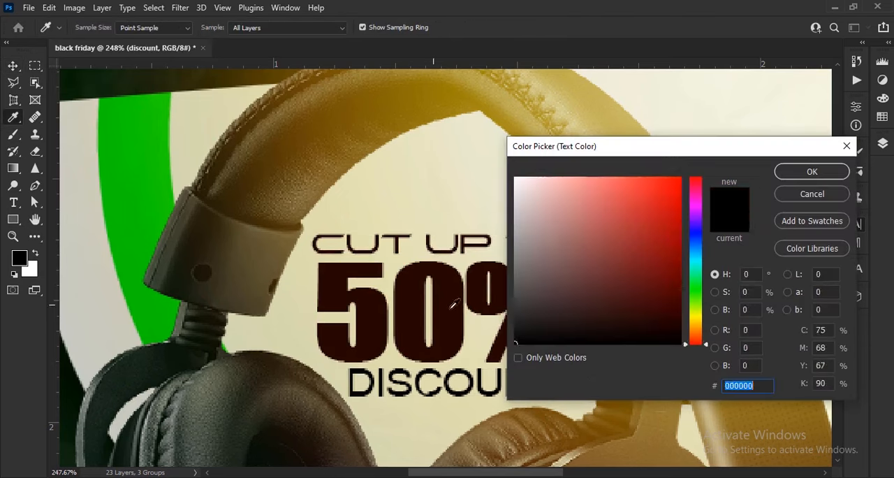
{"action": "left_click", "coordinate": [450, 306]}
{"action": "left_click", "coordinate": [818, 174]}
{"action": "left_click_drag", "start_coordinate": [368, 218], "coordinate": [399, 251]}
{"action": "key", "text": "z"}
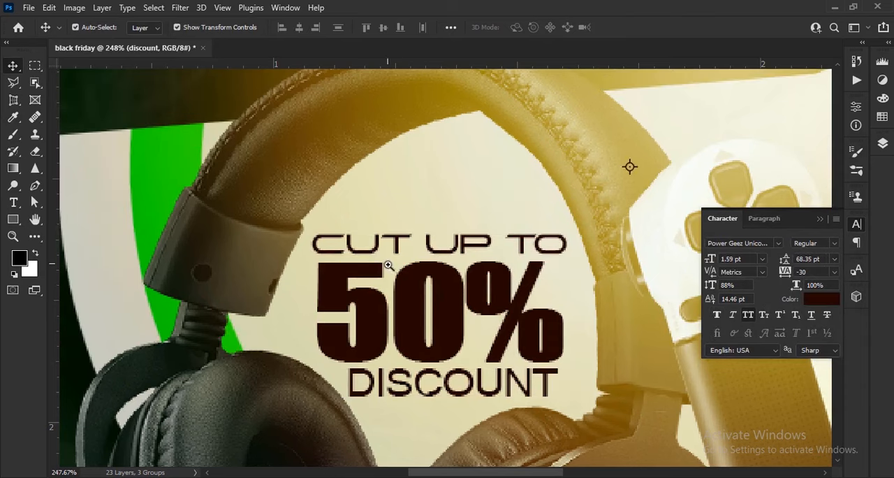
- Select the three discount text layers together, shrink them slightly and skew them upward to match the headline's tilt
{"action": "left_click", "coordinate": [820, 219]}
{"action": "left_click", "coordinate": [883, 143]}
{"action": "left_click", "coordinate": [812, 230]}
{"action": "left_click", "coordinate": [804, 272], "text": "shift"}
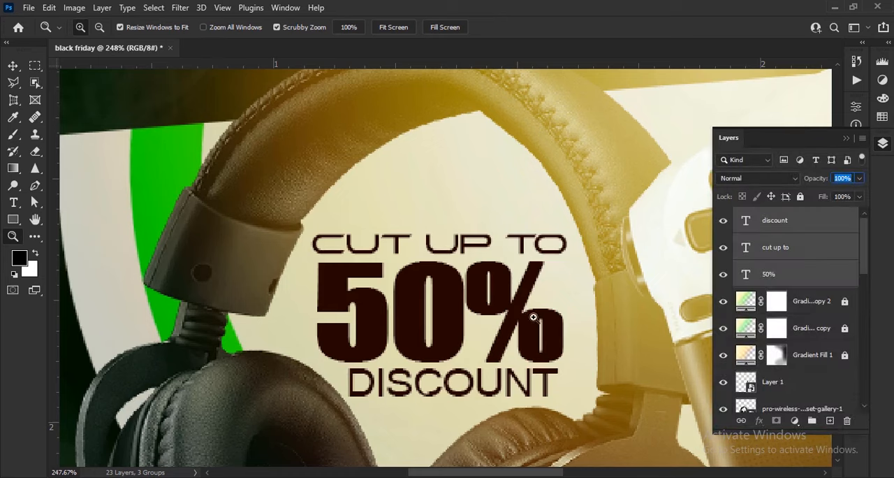
{"action": "key", "text": "v"}
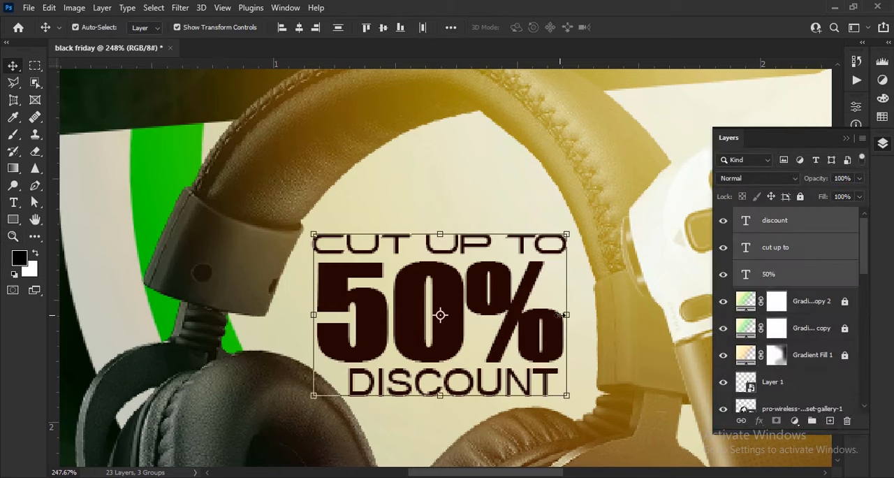
{"action": "left_click_drag", "start_coordinate": [563, 315], "coordinate": [553, 315]}
{"action": "left_click_drag", "start_coordinate": [560, 312], "coordinate": [534, 294]}
{"action": "scroll", "coordinate": [452, 203], "scroll_direction": "down", "scroll_amount": 5}
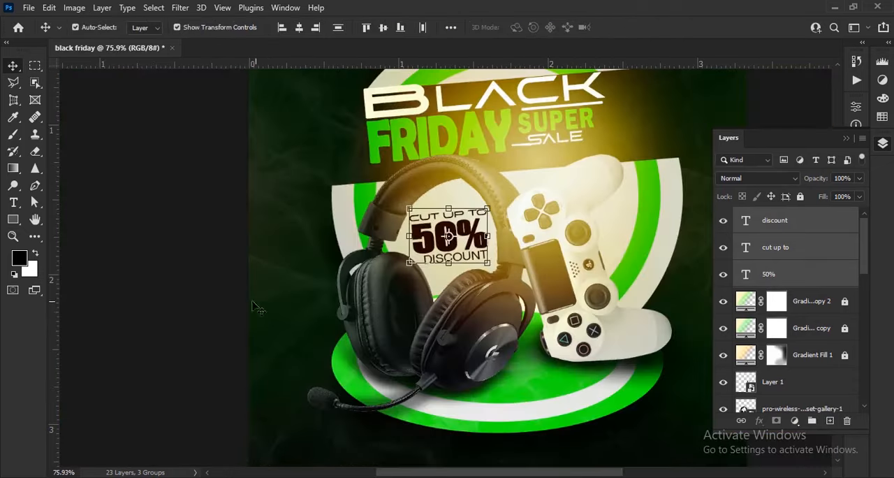
{"action": "left_click", "coordinate": [311, 305]}
{"action": "scroll", "coordinate": [367, 323], "scroll_direction": "down", "scroll_amount": 2}
{"action": "scroll", "coordinate": [421, 300], "scroll_direction": "up", "scroll_amount": 8}
- Scale the CUT UP TO line down to 89.91% so it fits above the 50% text
{"action": "left_click", "coordinate": [445, 255]}
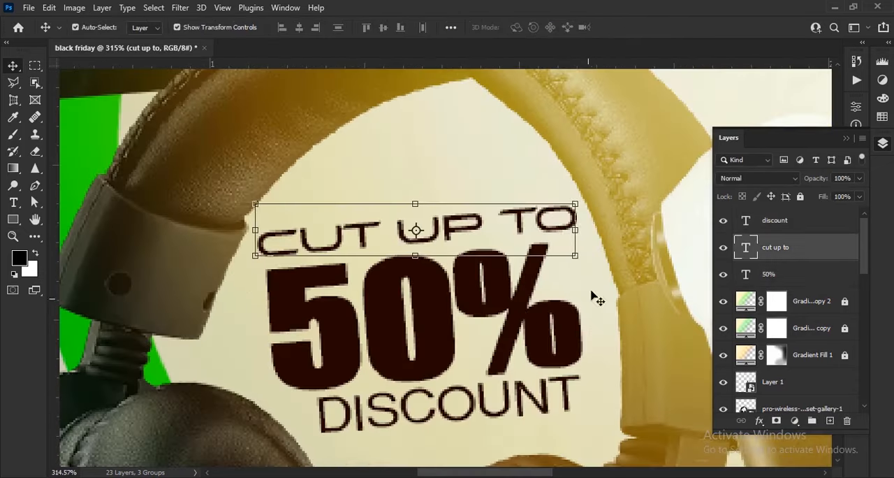
{"action": "left_click_drag", "start_coordinate": [577, 231], "coordinate": [535, 237]}
{"action": "left_click", "coordinate": [649, 28]}
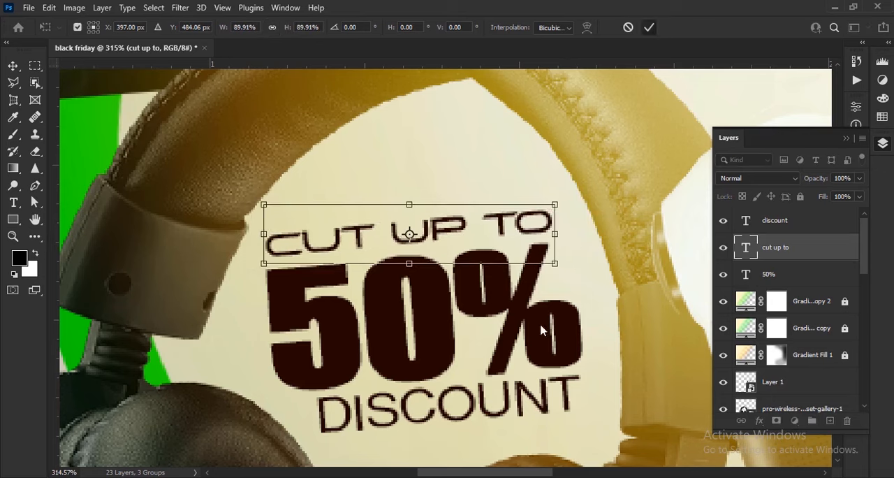
- Change the DISCOUNT line's font to BEASIGNE and scale it down to 64.64% beneath the 50% text
{"action": "left_click", "coordinate": [518, 402]}
{"action": "left_click", "coordinate": [883, 143]}
{"action": "left_click", "coordinate": [856, 223]}
{"action": "left_click", "coordinate": [778, 243]}
{"action": "left_click", "coordinate": [698, 61]}
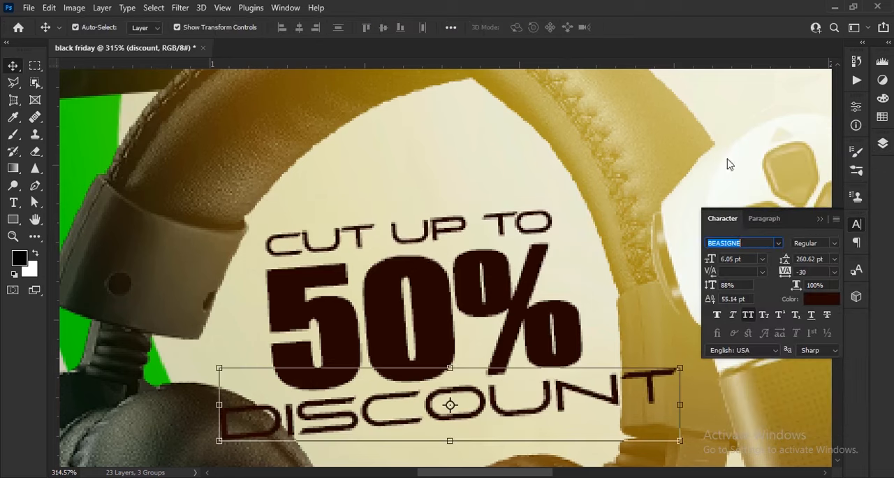
{"action": "left_click_drag", "start_coordinate": [684, 403], "coordinate": [595, 396]}
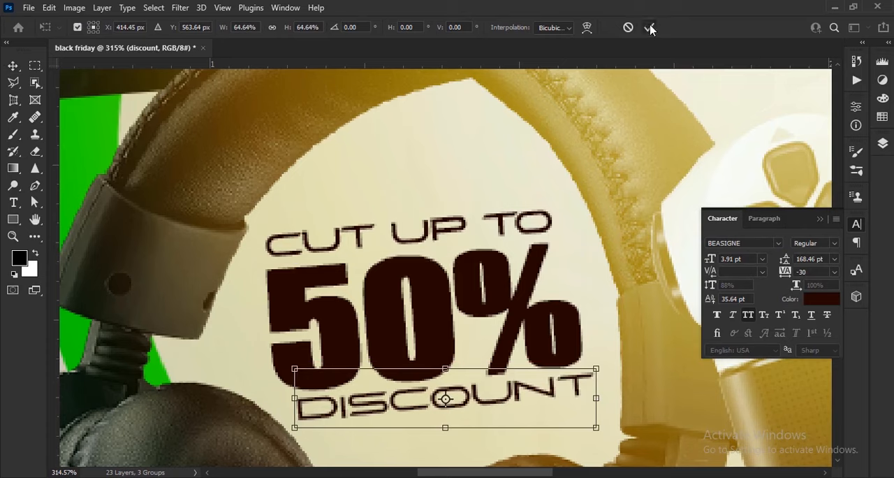
{"action": "left_click", "coordinate": [649, 28]}
- Scale the three discount text layers together to 92.46% and nudge them up inside the headband
{"action": "left_click", "coordinate": [889, 143]}
{"action": "left_click", "coordinate": [810, 275], "text": "shift"}
{"action": "left_click_drag", "start_coordinate": [595, 320], "coordinate": [583, 320]}
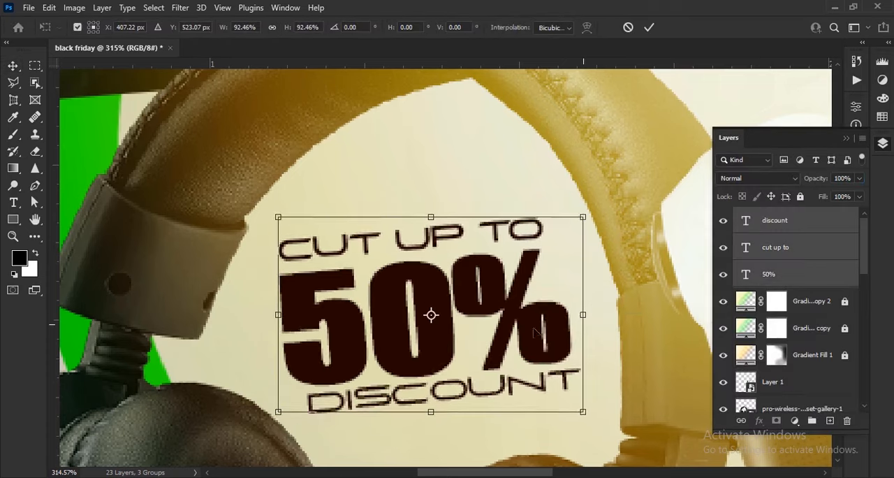
{"action": "key", "text": "Up"}
{"action": "key", "text": "Up"}
{"action": "key", "text": "Up"}
{"action": "key", "text": "Up"}
{"action": "key", "text": "Up"}
{"action": "key", "text": "Up"}
{"action": "key", "text": "Up"}
{"action": "left_click", "coordinate": [649, 28]}
{"action": "scroll", "coordinate": [473, 216], "scroll_direction": "down", "scroll_amount": 8}
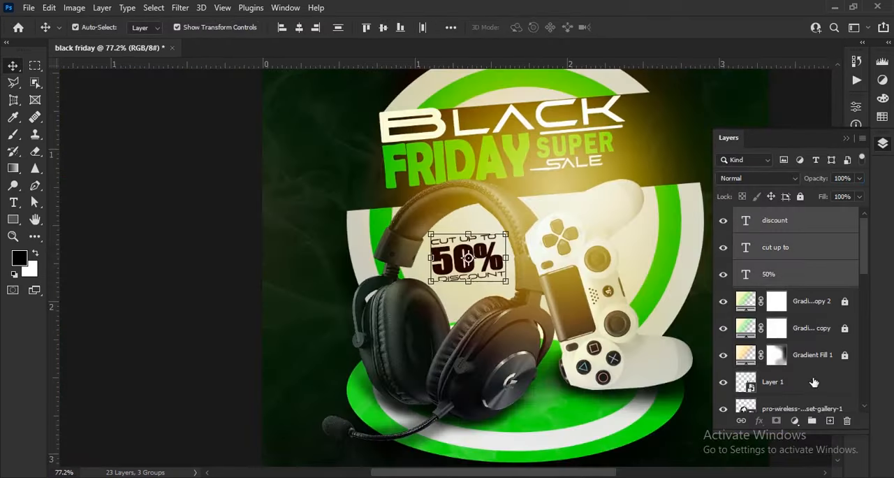
- Unlock the warm yellow glow layer, duplicate it and move the copy above the discount text layers
{"action": "left_click", "coordinate": [845, 356]}
{"action": "key", "text": "ctrl+j"}
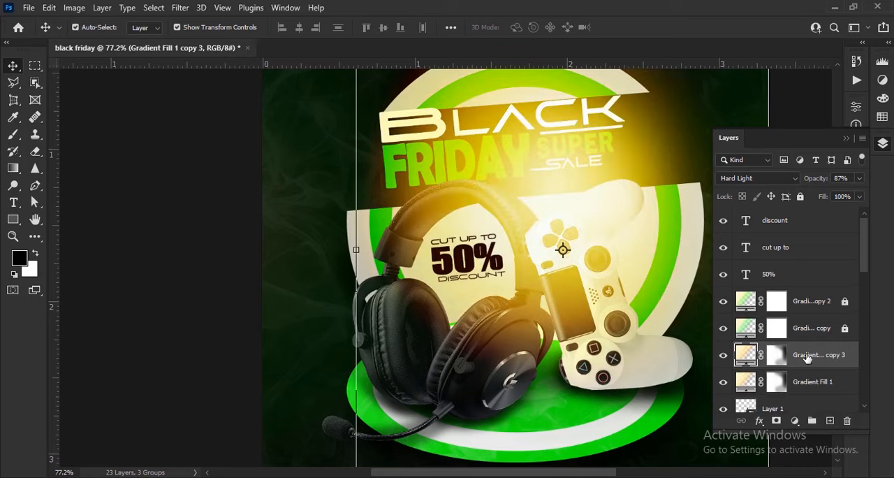
{"action": "left_click_drag", "start_coordinate": [802, 259], "coordinate": [803, 215]}
- Brush over the copied glow's mask to soften it around the headline, headset and controller, and compare with the glow hidden
{"action": "scroll", "coordinate": [617, 274], "scroll_direction": "up", "scroll_amount": 3}
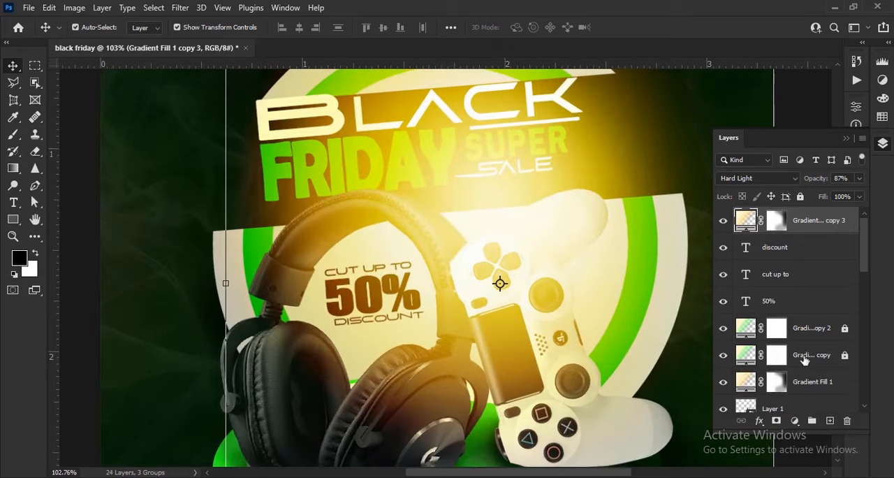
{"action": "left_click", "coordinate": [21, 132]}
{"action": "mouse_move", "coordinate": [599, 240]}
{"action": "left_mouse_down"}
{"action": "mouse_move", "coordinate": [349, 150]}
{"action": "mouse_move", "coordinate": [568, 20]}
{"action": "mouse_move", "coordinate": [469, 335]}
{"action": "left_mouse_up"}
{"action": "scroll", "coordinate": [588, 279], "scroll_direction": "down", "scroll_amount": 5}
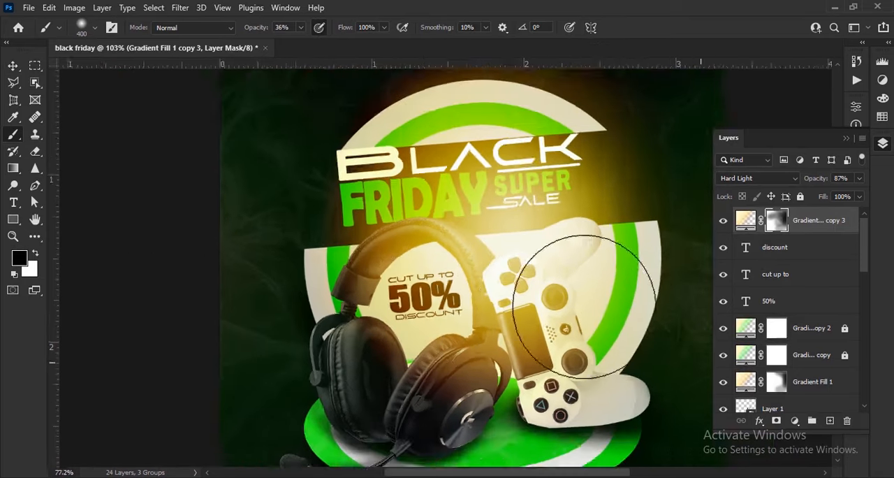
{"action": "scroll", "coordinate": [397, 373], "scroll_direction": "up", "scroll_amount": 1}
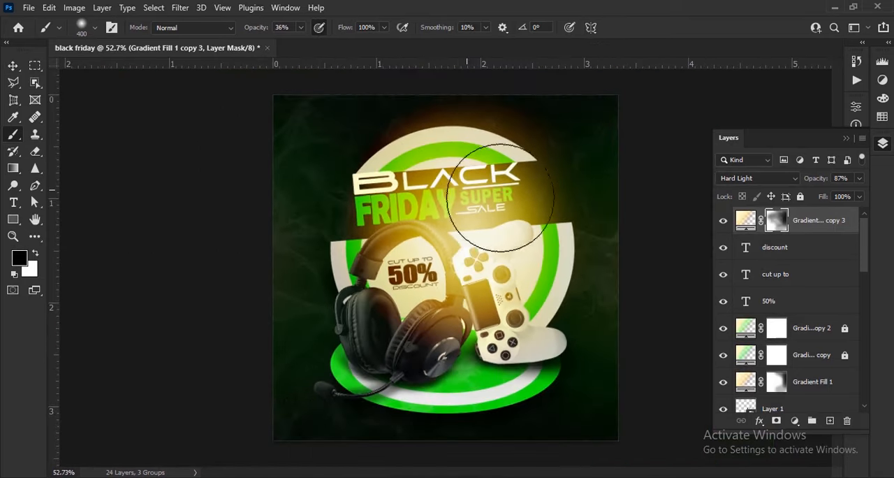
{"action": "left_click", "coordinate": [722, 221]}
{"action": "left_click", "coordinate": [723, 221]}
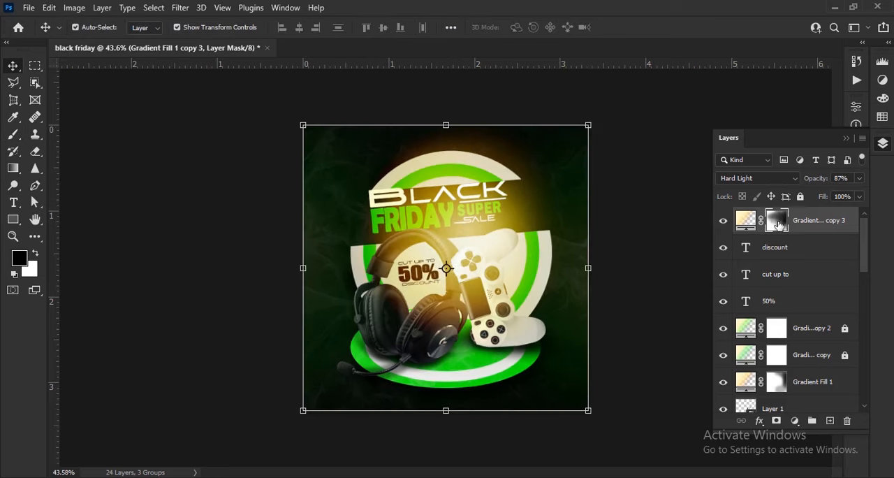
- Set the original warm glow layer, Gradient Fill 1, to 71% opacity
{"action": "left_click", "coordinate": [810, 383]}
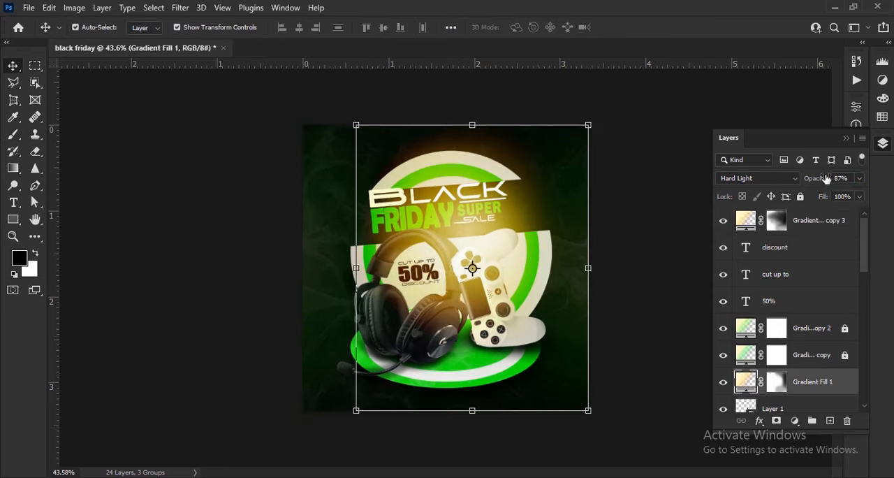
{"action": "left_click_drag", "start_coordinate": [815, 182], "coordinate": [810, 183]}
{"action": "left_click", "coordinate": [646, 353]}
{"action": "scroll", "coordinate": [529, 261], "scroll_direction": "up", "scroll_amount": 3}
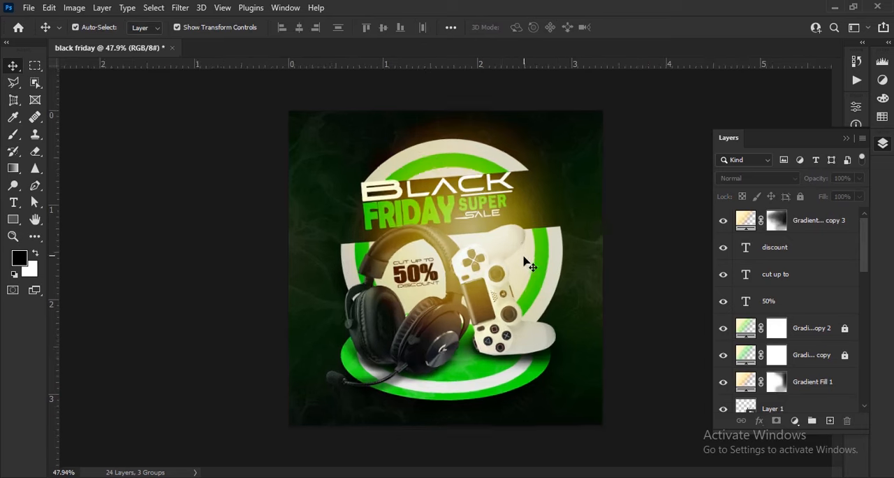
- Lock both warm glow layers and select the headset layer
{"action": "left_click", "coordinate": [418, 362]}
{"action": "left_click", "coordinate": [802, 197]}
{"action": "left_click", "coordinate": [437, 347]}
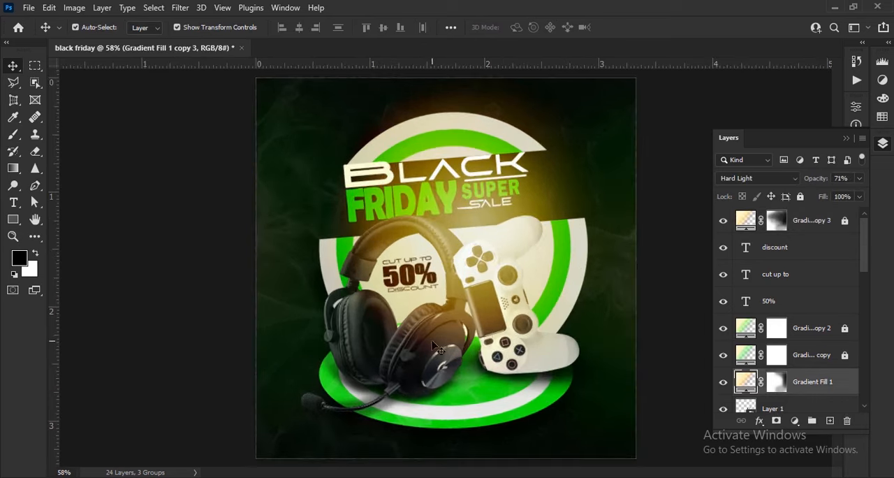
{"action": "scroll", "coordinate": [814, 366], "scroll_direction": "down", "scroll_amount": 1}
{"action": "left_click", "coordinate": [433, 352]}
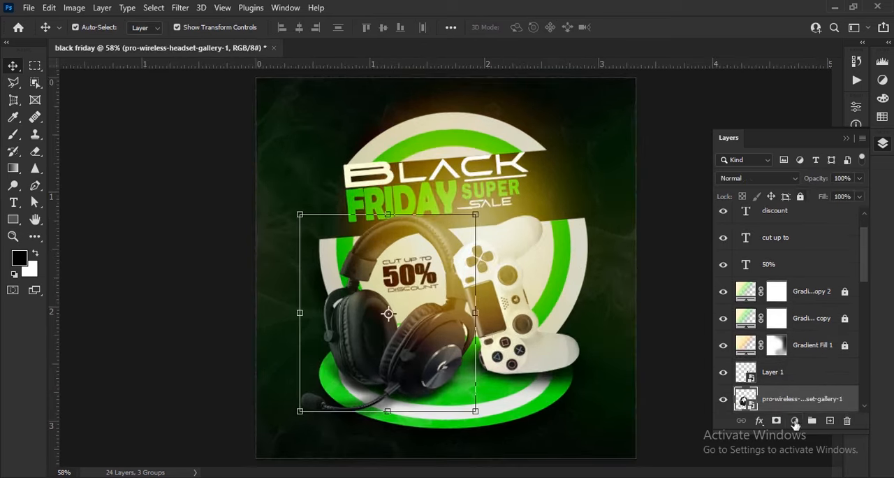
- Add an Exposure adjustment clipped to the headset layer and raise its exposure so the headset turns very bright
{"action": "left_click", "coordinate": [794, 419]}
{"action": "left_click", "coordinate": [838, 266]}
{"action": "left_click_drag", "start_coordinate": [766, 173], "coordinate": [804, 177]}
{"action": "left_click", "coordinate": [820, 101]}
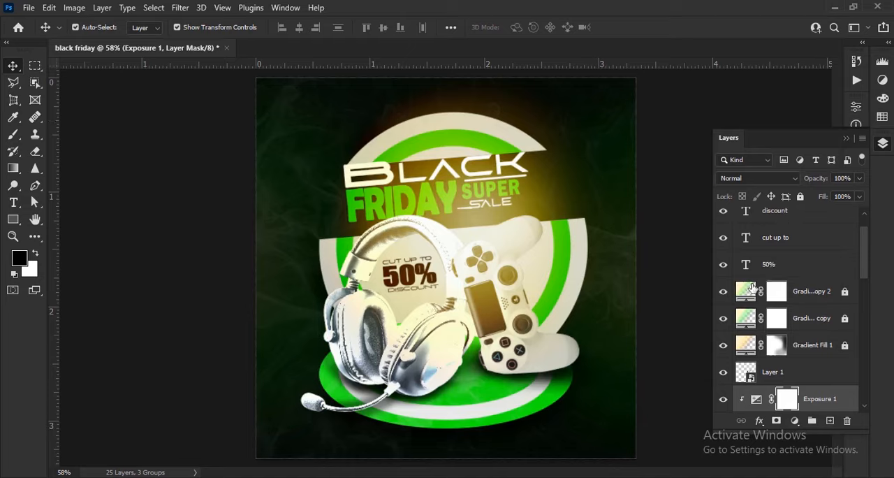
- Invert the Exposure mask to black and brush white at 36% opacity along the headband's stitched top edge
{"action": "scroll", "coordinate": [423, 236], "scroll_direction": "up", "scroll_amount": 6}
{"action": "left_click_drag", "start_coordinate": [421, 235], "coordinate": [407, 324]}
{"action": "key", "text": "b"}
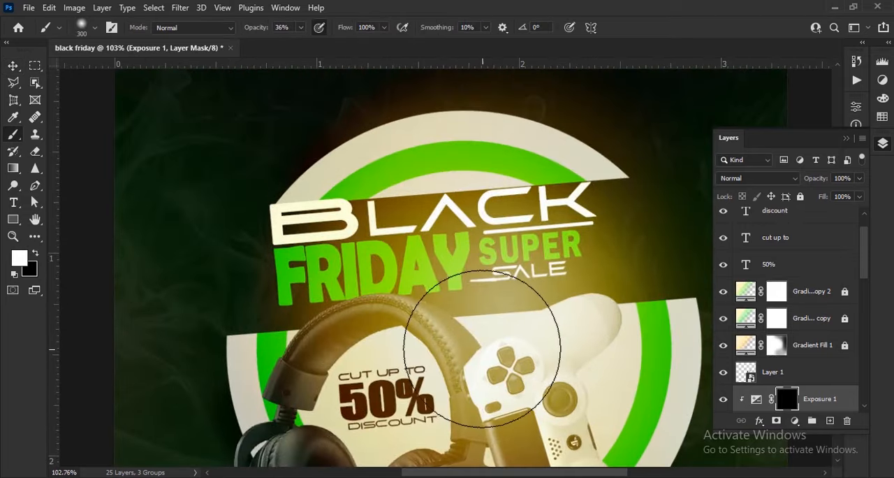
{"action": "scroll", "coordinate": [426, 311], "scroll_direction": "up", "scroll_amount": 10}
{"action": "key", "text": "bracketleft"}
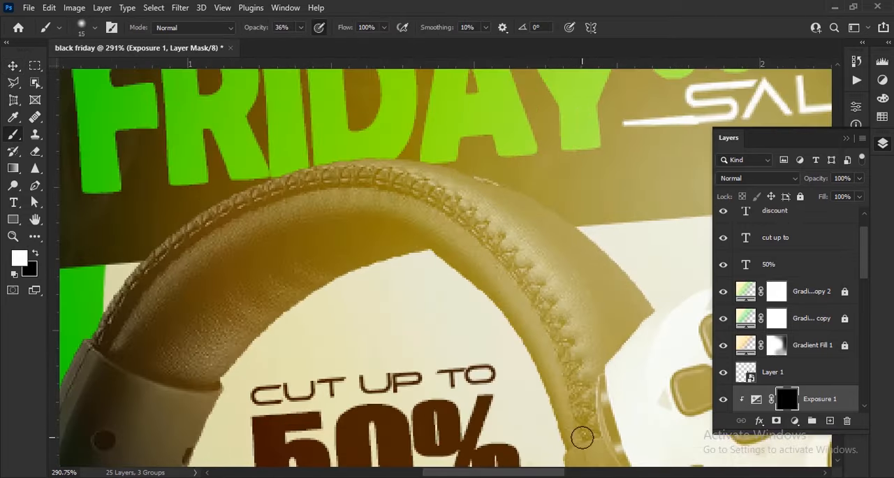
{"action": "mouse_move", "coordinate": [494, 242]}
{"action": "left_mouse_down"}
{"action": "mouse_move", "coordinate": [394, 182]}
{"action": "mouse_move", "coordinate": [306, 179]}
{"action": "left_mouse_up"}
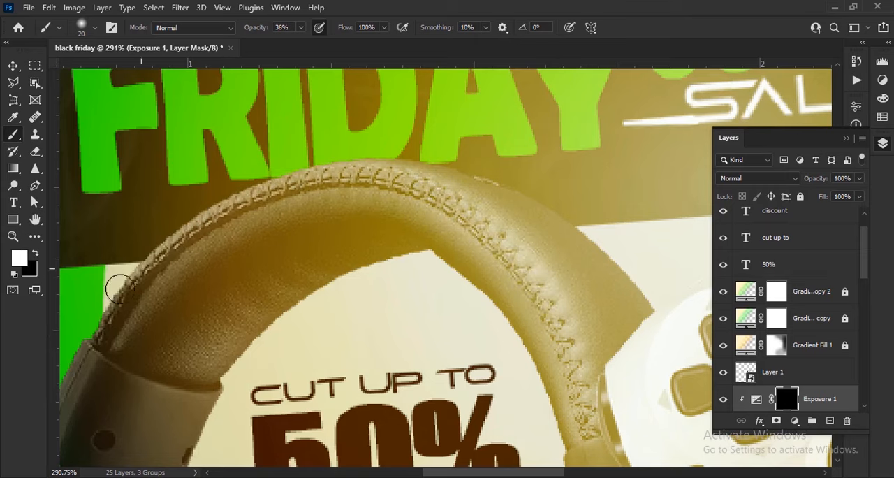
- Extend the painted highlight on the Exposure mask along the headband's stitching and down its left edge
{"action": "scroll", "coordinate": [282, 308], "scroll_direction": "down", "scroll_amount": 6}
{"action": "scroll", "coordinate": [462, 382], "scroll_direction": "up", "scroll_amount": 5}
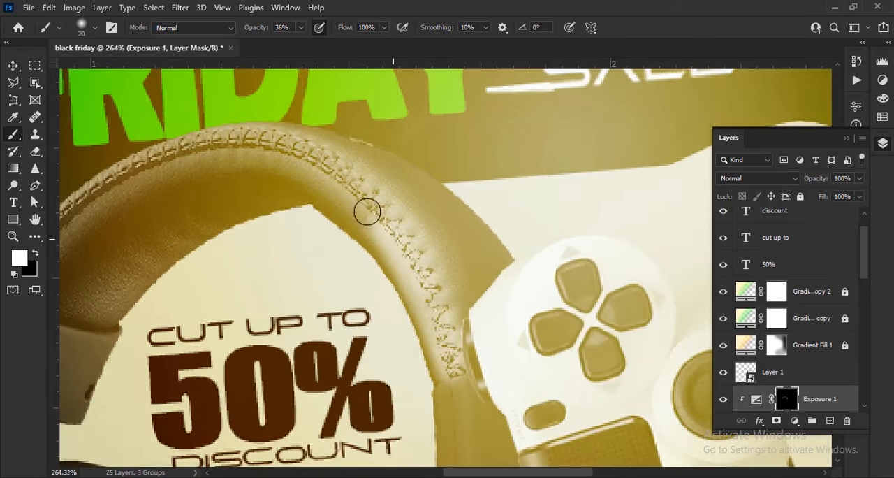
{"action": "mouse_move", "coordinate": [368, 211]}
{"action": "left_mouse_down"}
{"action": "mouse_move", "coordinate": [240, 142]}
{"action": "mouse_move", "coordinate": [119, 175]}
{"action": "mouse_move", "coordinate": [69, 232]}
{"action": "left_mouse_up"}
{"action": "scroll", "coordinate": [76, 230], "scroll_direction": "down", "scroll_amount": 6}
{"action": "mouse_move", "coordinate": [77, 231]}
{"action": "left_mouse_down"}
{"action": "mouse_move", "coordinate": [153, 248]}
{"action": "mouse_move", "coordinate": [325, 241]}
{"action": "left_mouse_up"}
{"action": "left_click_drag", "start_coordinate": [320, 226], "coordinate": [305, 248]}
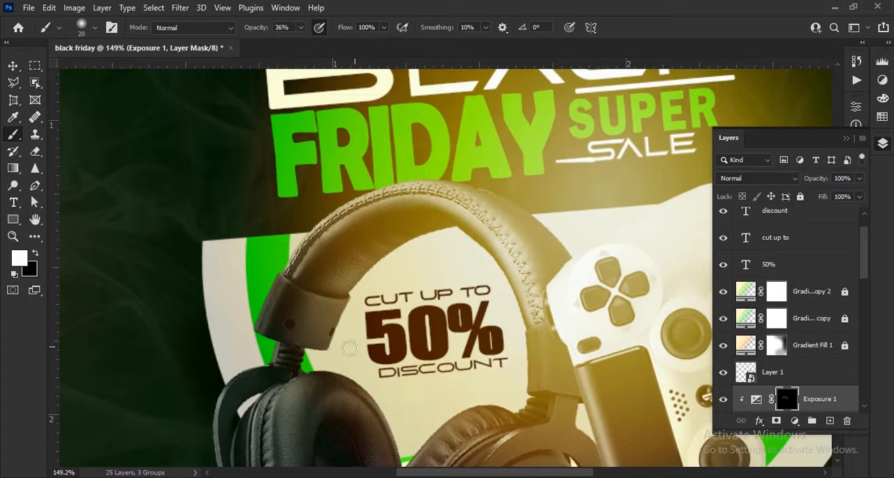
- Brush highlights onto the Exposure mask along the outer edge of the headband's right side, beside the controller
{"action": "scroll", "coordinate": [349, 348], "scroll_direction": "up", "scroll_amount": 4}
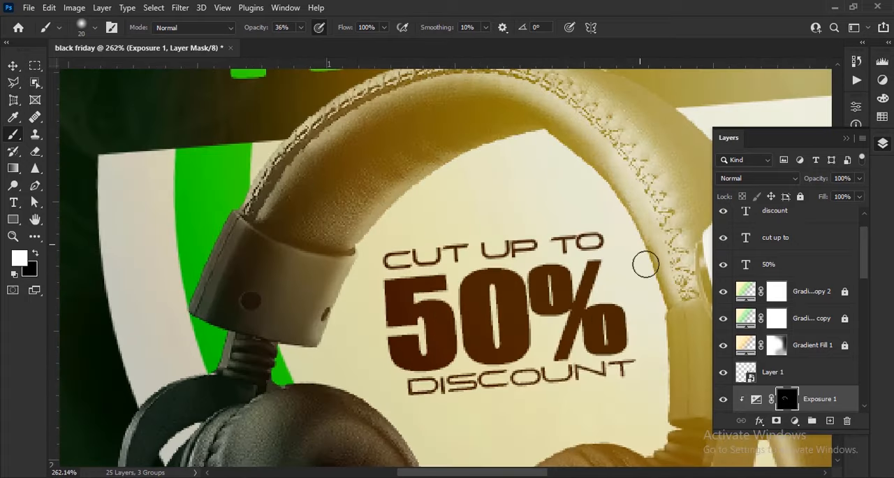
{"action": "scroll", "coordinate": [645, 264], "scroll_direction": "down", "scroll_amount": 4}
{"action": "scroll", "coordinate": [497, 352], "scroll_direction": "up", "scroll_amount": 6}
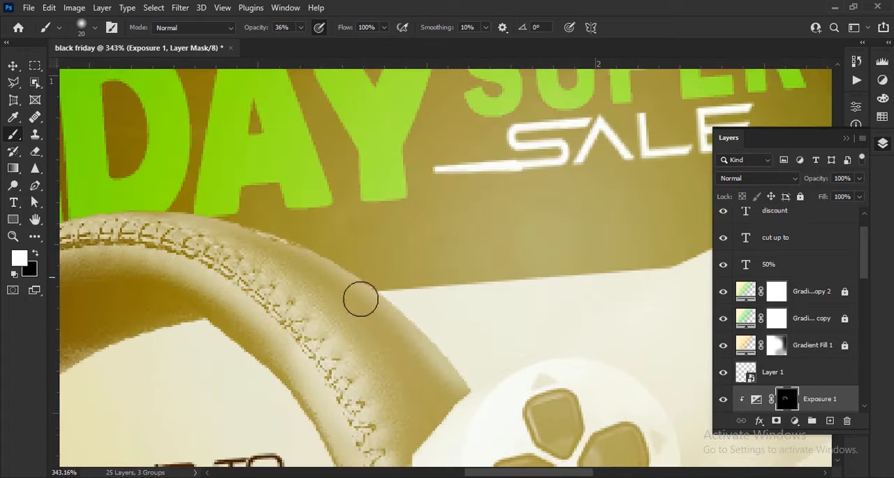
{"action": "left_click_drag", "start_coordinate": [437, 401], "coordinate": [373, 346]}
{"action": "scroll", "coordinate": [510, 314], "scroll_direction": "down", "scroll_amount": 8}
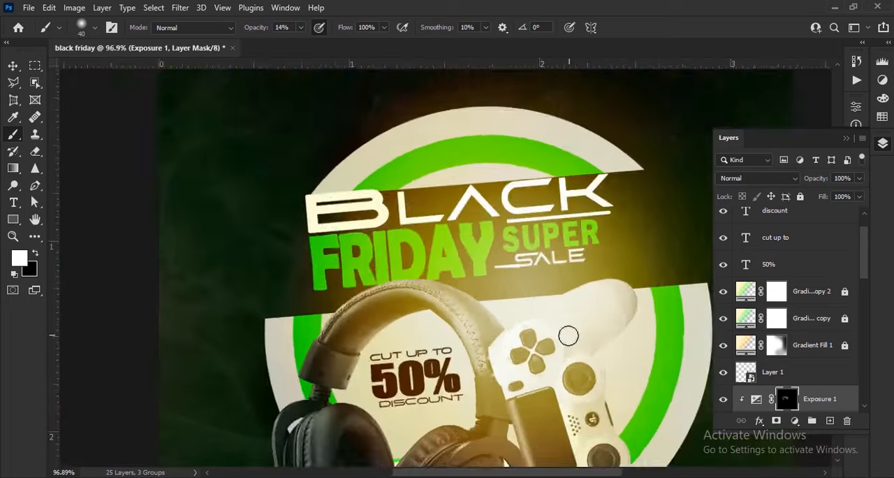
- Try brightening the rim of the headset's left ear cushion with a 20 px brush at 31% opacity, and undo it
{"action": "scroll", "coordinate": [521, 385], "scroll_direction": "up", "scroll_amount": 6}
{"action": "key", "text": "bracketleft"}
{"action": "scroll", "coordinate": [453, 297], "scroll_direction": "up", "scroll_amount": 3}
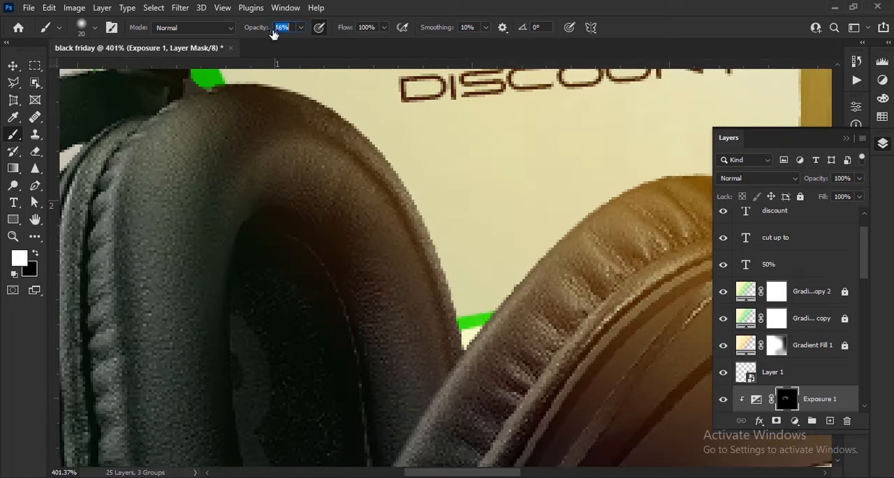
{"action": "key", "text": "ctrl+z"}
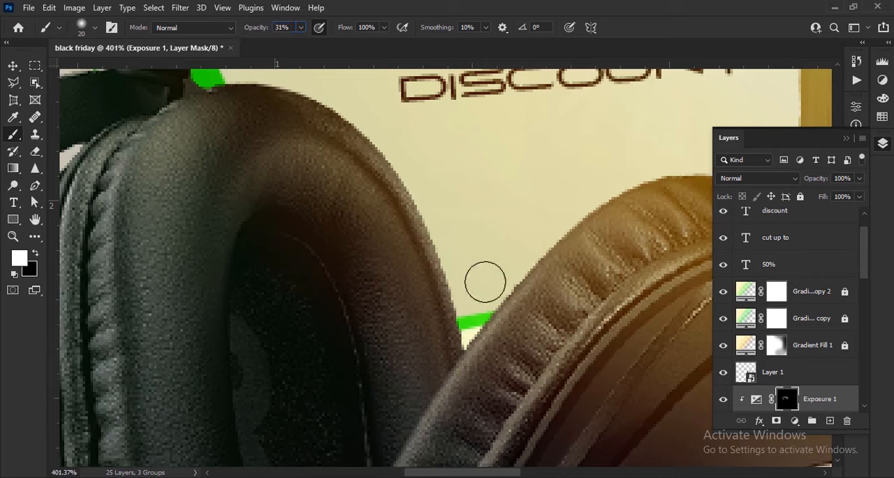
{"action": "mouse_move", "coordinate": [426, 209]}
{"action": "left_mouse_down"}
{"action": "mouse_move", "coordinate": [459, 299]}
{"action": "mouse_move", "coordinate": [459, 357]}
{"action": "left_mouse_up"}
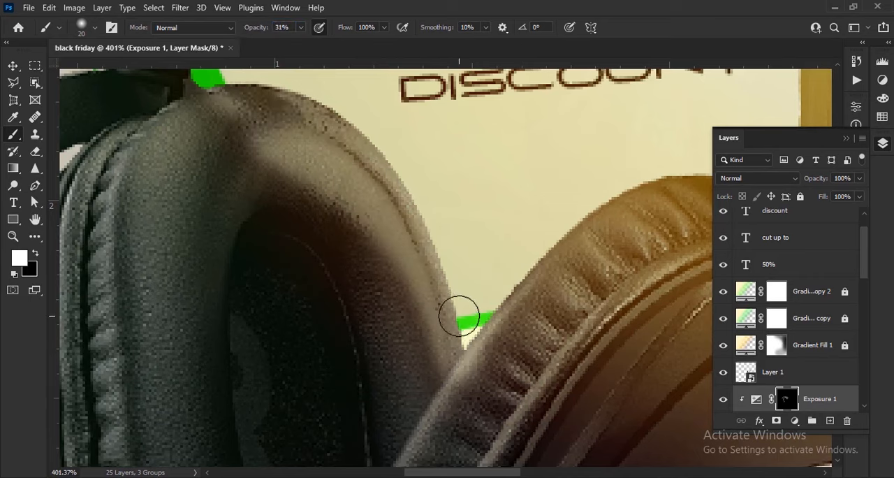
{"action": "key", "text": "ctrl+z"}
- Brush a soft highlight along the left ear cushion's rim using a 30 px brush at 14% opacity
{"action": "key", "text": "bracketright"}
{"action": "left_click_drag", "start_coordinate": [253, 32], "coordinate": [241, 32]}
{"action": "mouse_move", "coordinate": [278, 117]}
{"action": "left_mouse_down"}
{"action": "mouse_move", "coordinate": [326, 188]}
{"action": "mouse_move", "coordinate": [337, 258]}
{"action": "mouse_move", "coordinate": [172, 289]}
{"action": "mouse_move", "coordinate": [457, 369]}
{"action": "left_mouse_up"}
{"action": "scroll", "coordinate": [458, 369], "scroll_direction": "down", "scroll_amount": 5}
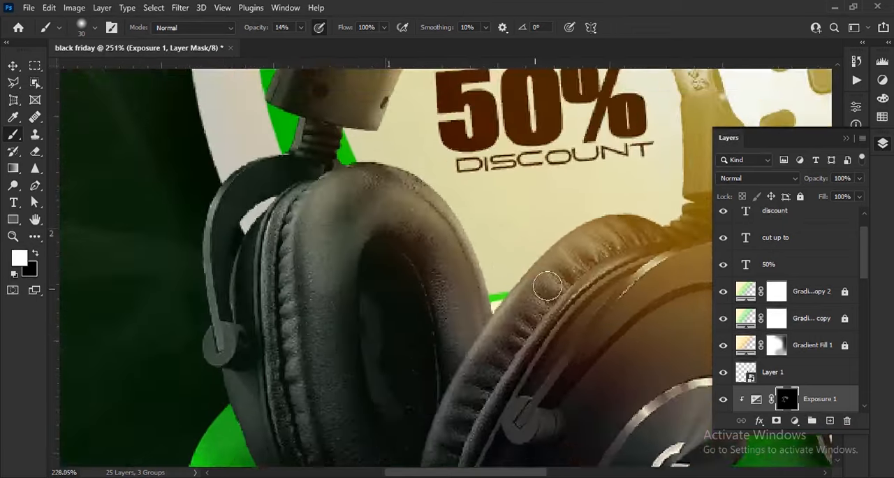
- Brush faint highlights at 14% opacity over the ear cup frames, hinges and right ear cushion of the headset
{"action": "scroll", "coordinate": [443, 328], "scroll_direction": "up", "scroll_amount": 2}
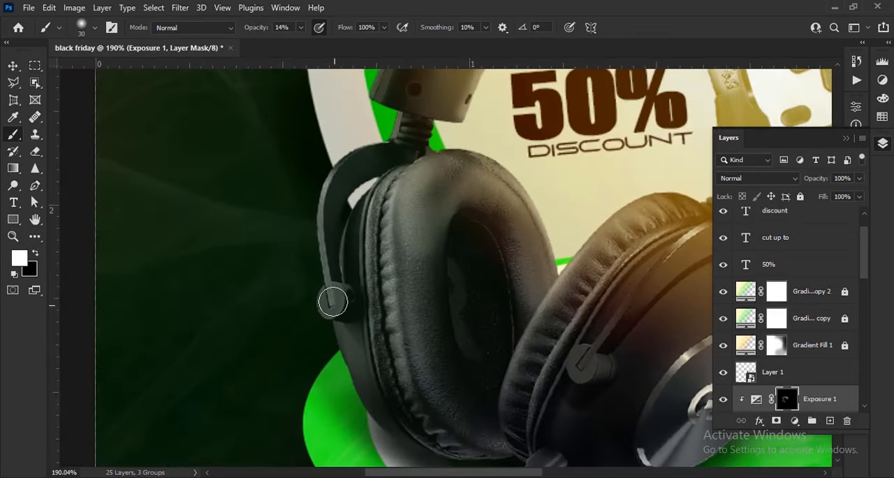
{"action": "scroll", "coordinate": [433, 157], "scroll_direction": "down", "scroll_amount": 3}
{"action": "scroll", "coordinate": [559, 209], "scroll_direction": "up", "scroll_amount": 4}
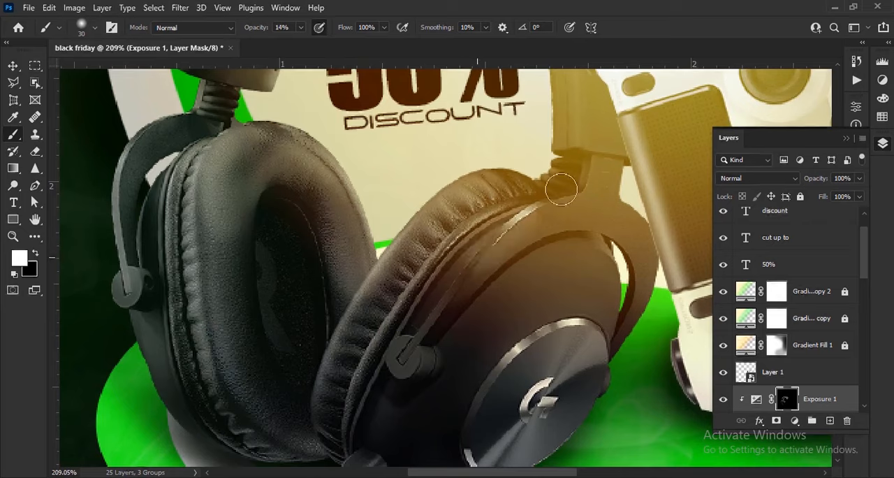
{"action": "scroll", "coordinate": [570, 325], "scroll_direction": "down", "scroll_amount": 8}
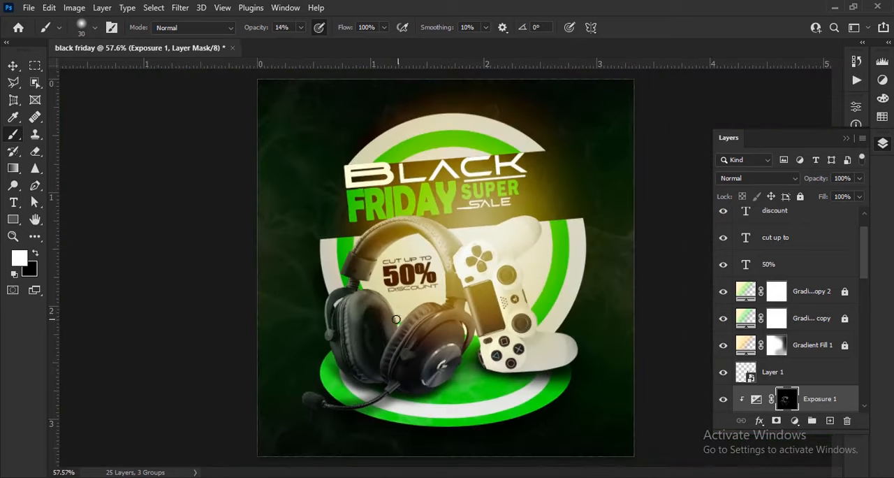
{"action": "scroll", "coordinate": [476, 316], "scroll_direction": "up", "scroll_amount": 6}
{"action": "scroll", "coordinate": [476, 316], "scroll_direction": "down", "scroll_amount": 4}
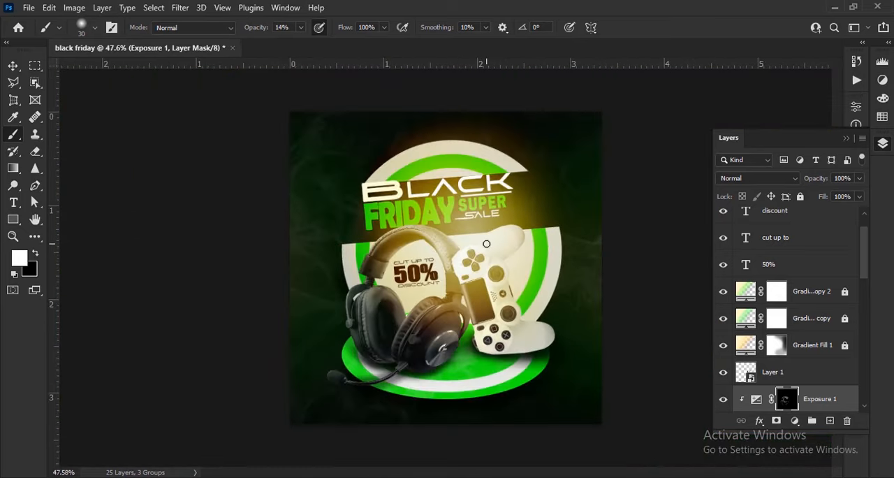
- Switch to the Move tool and select the discount text layer
{"action": "key", "text": "v"}
{"action": "scroll", "coordinate": [486, 244], "scroll_direction": "up", "scroll_amount": 3}
{"action": "scroll", "coordinate": [810, 283], "scroll_direction": "up", "scroll_amount": 1}
{"action": "scroll", "coordinate": [816, 305], "scroll_direction": "down", "scroll_amount": 9}
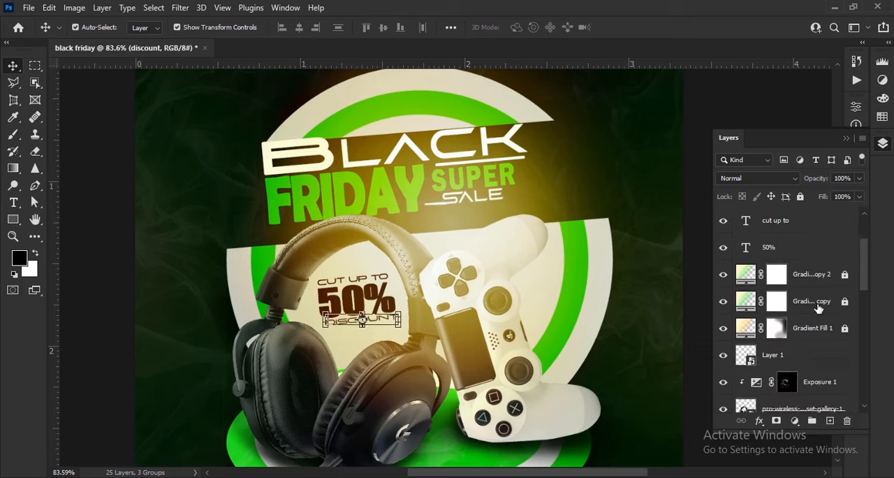
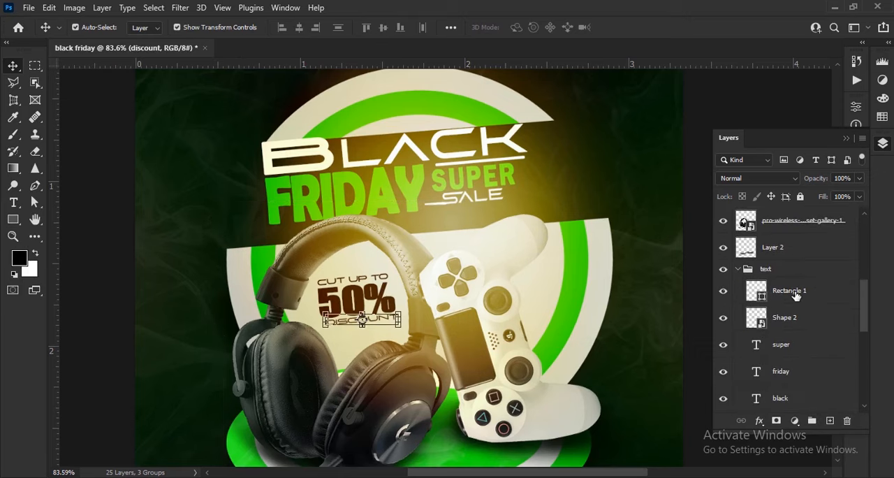
- Select the headline layers from Rectangle 1 through the "black" text and nudge them slightly down and to the right
{"action": "left_click", "coordinate": [795, 294]}
{"action": "left_click", "coordinate": [827, 397], "text": "shift"}
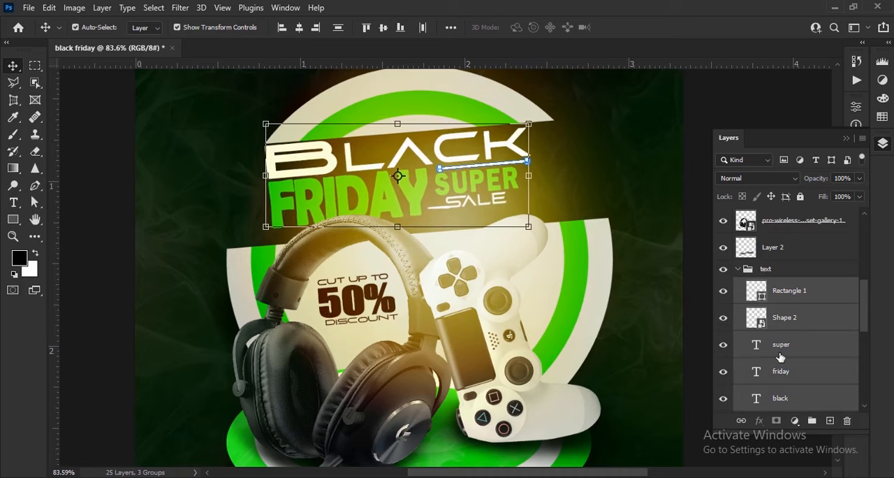
{"action": "key", "text": "Down"}
{"action": "key", "text": "Down"}
{"action": "key", "text": "Down"}
{"action": "key", "text": "Down"}
{"action": "key", "text": "Down"}
{"action": "key", "text": "Right"}
{"action": "key", "text": "Right"}
{"action": "key", "text": "Right"}
{"action": "key", "text": "Right"}
{"action": "key", "text": "Right"}
{"action": "scroll", "coordinate": [636, 301], "scroll_direction": "down", "scroll_amount": 6}
{"action": "left_click", "coordinate": [595, 261]}
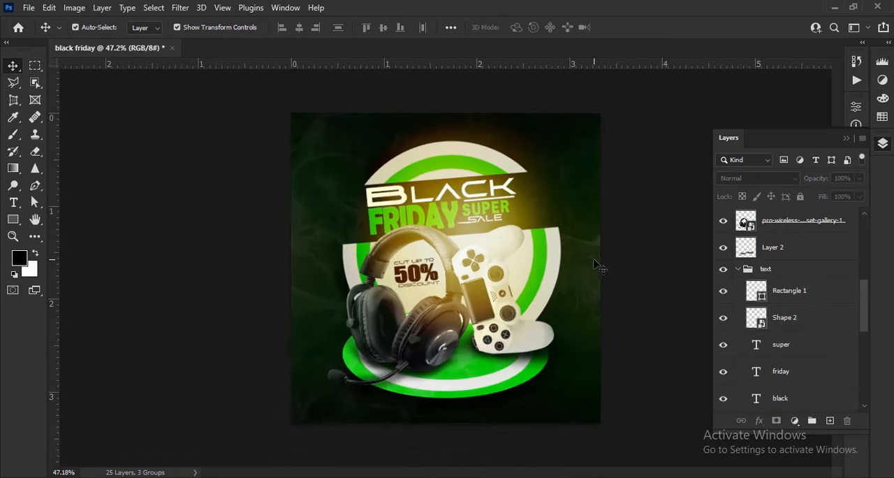
- Draw a white triangle about 0.36 × 0.06 in, left of the headset's left ear cup, and remove its stroke
{"action": "scroll", "coordinate": [604, 265], "scroll_direction": "down", "scroll_amount": 1}
{"action": "scroll", "coordinate": [494, 371], "scroll_direction": "up", "scroll_amount": 7}
{"action": "left_click_drag", "start_coordinate": [496, 376], "coordinate": [510, 280]}
{"action": "right_click", "coordinate": [14, 220]}
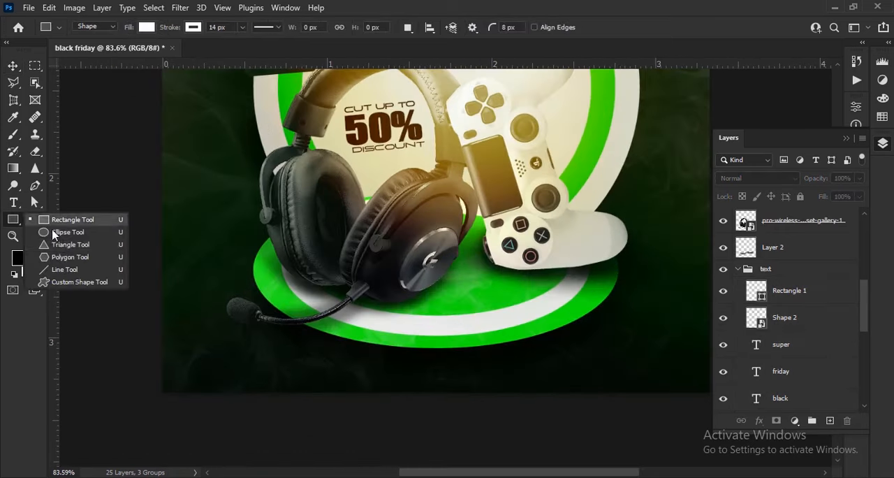
{"action": "left_click", "coordinate": [66, 244]}
{"action": "scroll", "coordinate": [248, 288], "scroll_direction": "up", "scroll_amount": 5}
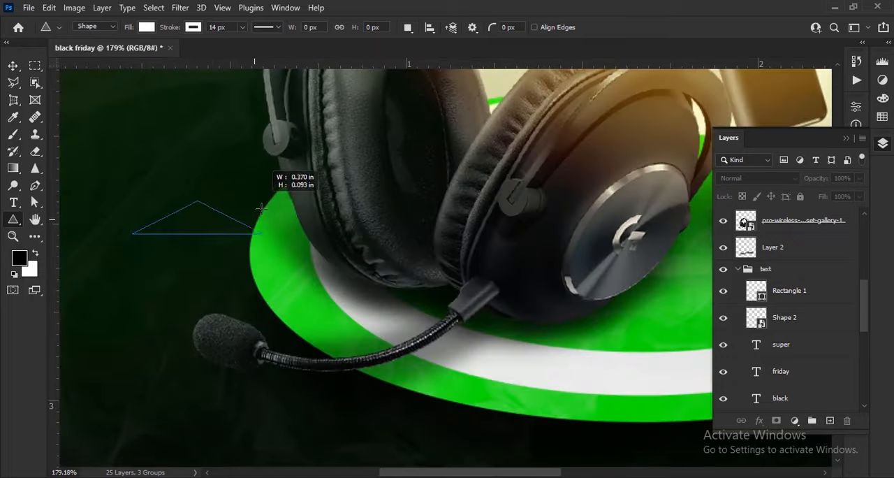
{"action": "left_click_drag", "start_coordinate": [260, 208], "coordinate": [260, 212]}
{"action": "key", "text": "v"}
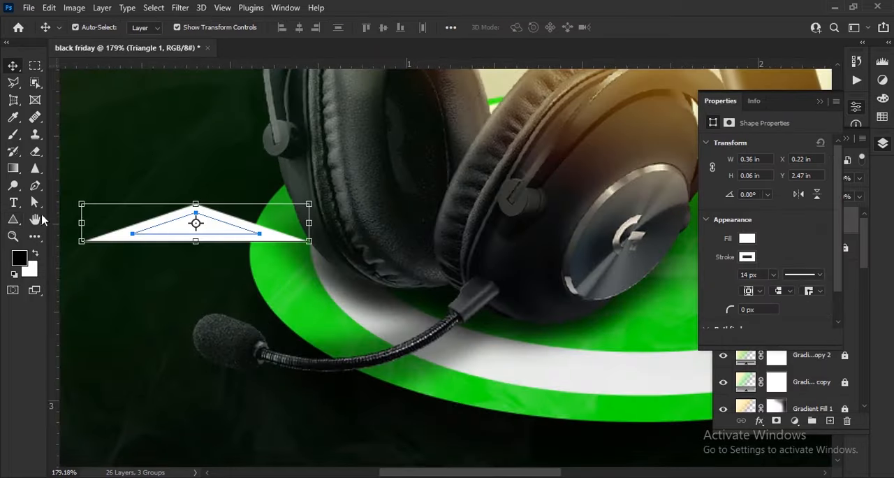
{"action": "left_click", "coordinate": [13, 219]}
{"action": "left_click", "coordinate": [146, 28]}
{"action": "left_click", "coordinate": [191, 29]}
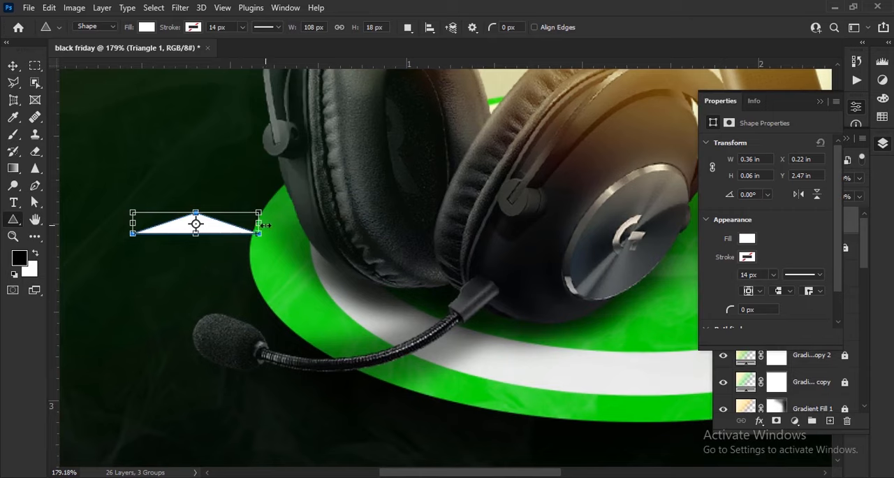
- Enlarge the white triangle to about 0.41 × 0.07 in, rotate it -23.33° and place it beside the left ear cup
{"action": "left_click_drag", "start_coordinate": [264, 223], "coordinate": [336, 209]}
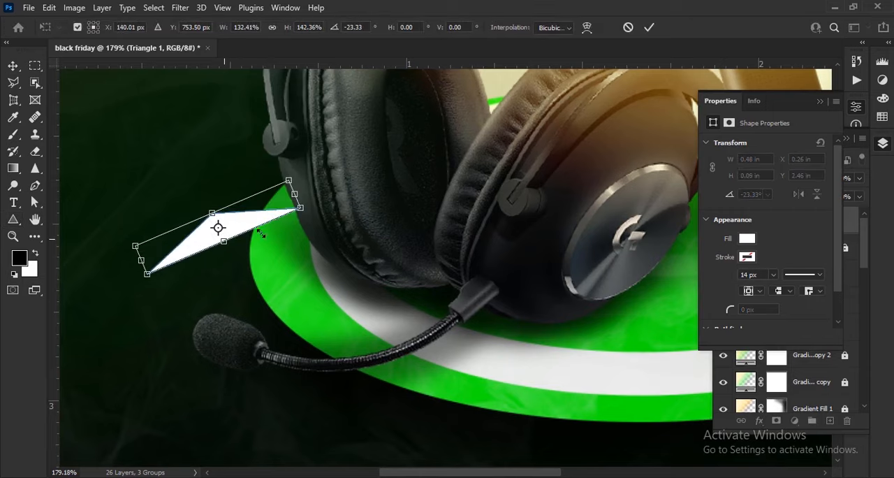
{"action": "left_click_drag", "start_coordinate": [260, 234], "coordinate": [234, 184]}
{"action": "key", "text": "Return"}
{"action": "key", "text": "ctrl+0"}
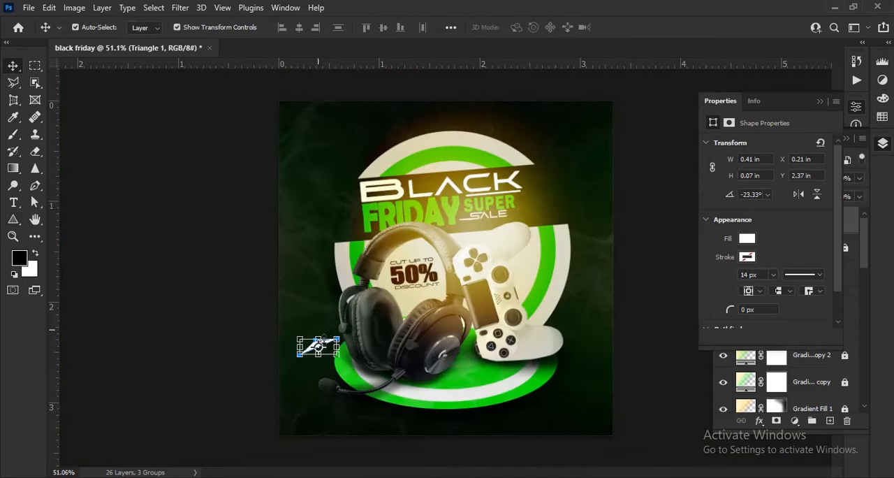
- Duplicate the triangle to the left of the headline, scaling the copy to 147.69% and rotating it 28.73°
{"action": "left_click_drag", "start_coordinate": [307, 190], "coordinate": [307, 190]}
{"action": "scroll", "coordinate": [303, 199], "scroll_direction": "up", "scroll_amount": 3}
{"action": "key", "text": "ctrl+t"}
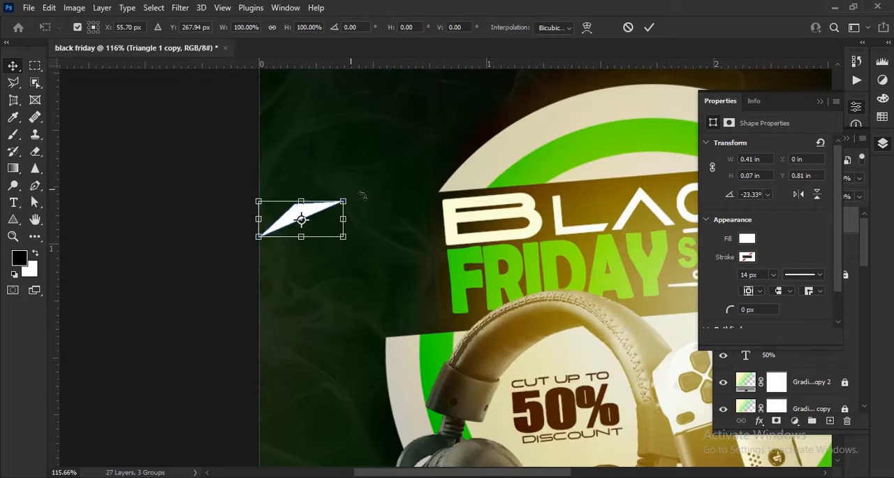
{"action": "left_click_drag", "start_coordinate": [364, 224], "coordinate": [374, 196]}
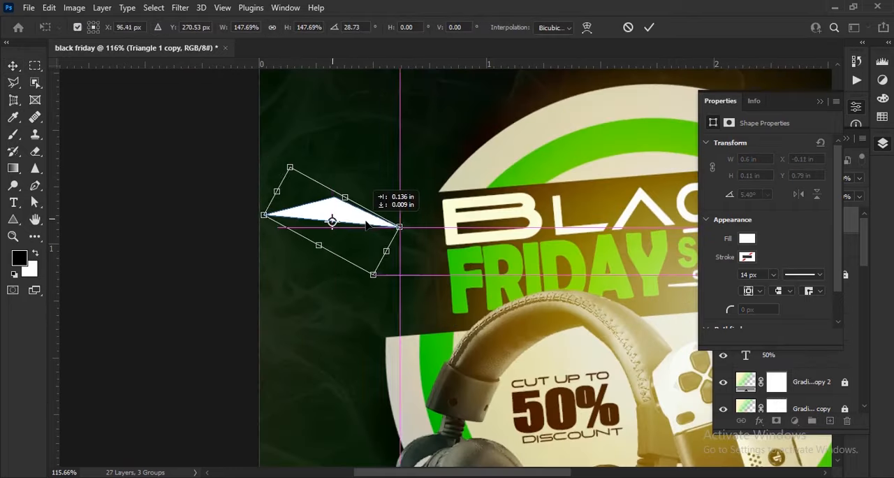
{"action": "left_click", "coordinate": [649, 27]}
- Recolour the triangle left of the headline to green #1ed701, sampled from the artwork
{"action": "double_click", "coordinate": [752, 227]}
{"action": "left_click", "coordinate": [446, 343]}
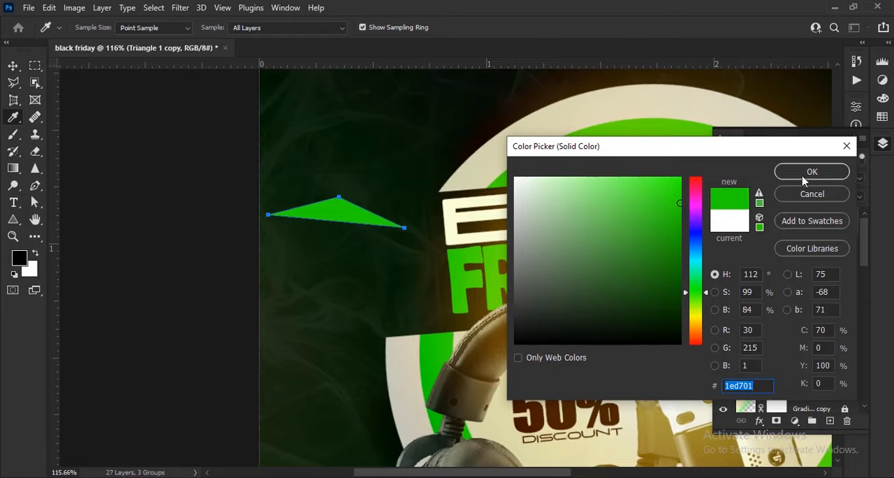
{"action": "left_click", "coordinate": [803, 177]}
- Duplicate the green triangle to the right of the headline and shrink the copy to about 72%
{"action": "left_click_drag", "start_coordinate": [528, 278], "coordinate": [263, 244]}
{"action": "left_click_drag", "start_coordinate": [649, 246], "coordinate": [430, 212]}
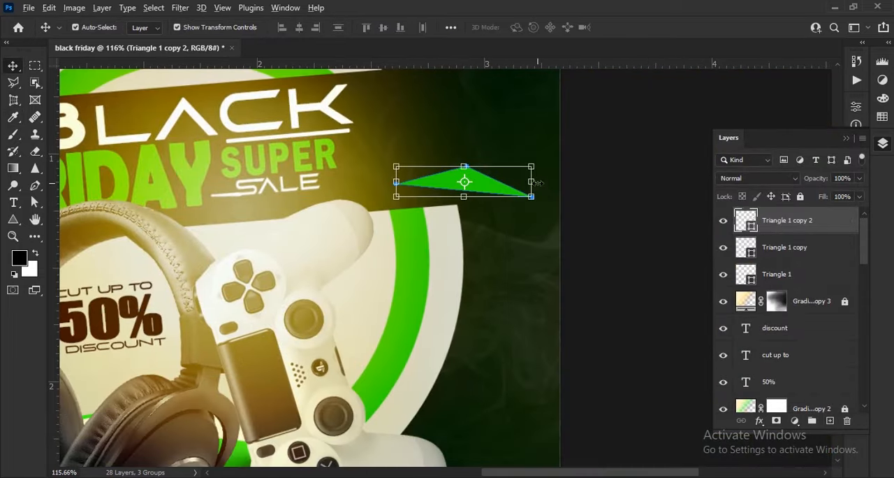
{"action": "left_click_drag", "start_coordinate": [510, 181], "coordinate": [463, 182]}
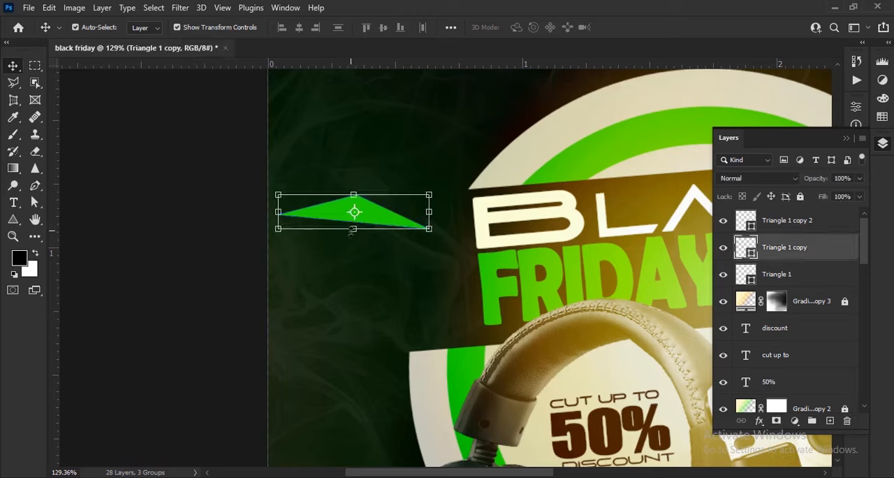
{"action": "left_click_drag", "start_coordinate": [355, 225], "coordinate": [355, 260]}
{"action": "left_click_drag", "start_coordinate": [461, 277], "coordinate": [356, 245]}
{"action": "left_click", "coordinate": [649, 27]}
- Rotate the green triangle right of the headline clockwise so it slopes down toward the canvas edge, and fine-tune its position
{"action": "scroll", "coordinate": [405, 209], "scroll_direction": "down", "scroll_amount": 6}
{"action": "scroll", "coordinate": [506, 232], "scroll_direction": "up", "scroll_amount": 6}
{"action": "left_click", "coordinate": [559, 211]}
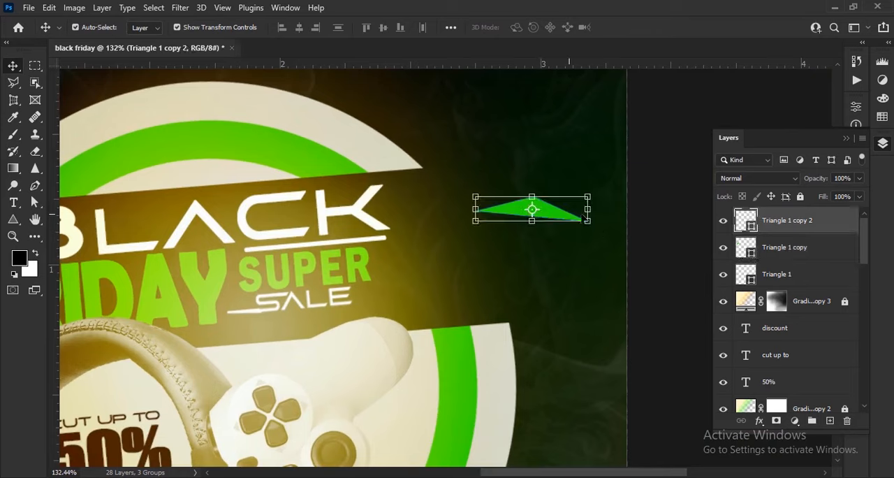
{"action": "left_click_drag", "start_coordinate": [602, 237], "coordinate": [599, 246]}
{"action": "left_click_drag", "start_coordinate": [561, 227], "coordinate": [563, 252]}
{"action": "left_click", "coordinate": [649, 27]}
{"action": "scroll", "coordinate": [585, 208], "scroll_direction": "down", "scroll_amount": 4}
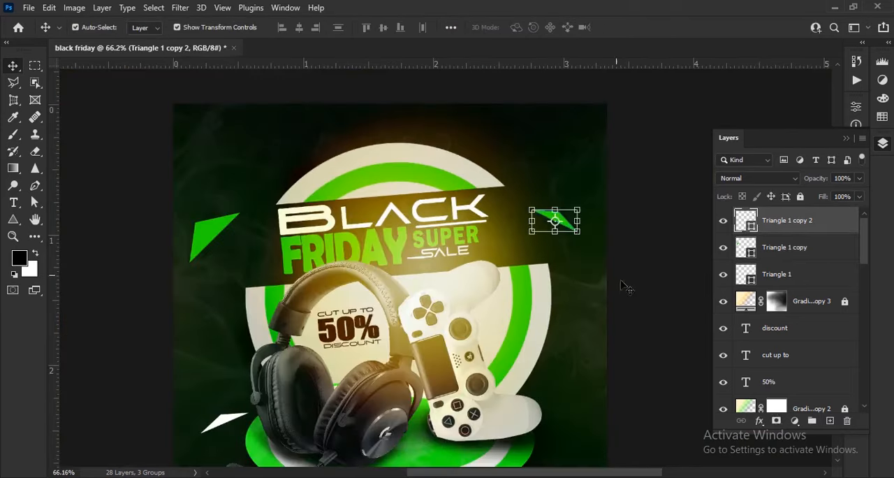
{"action": "left_click", "coordinate": [624, 286]}
- Convert the green triangle left of the headline to a smart object and apply a Spin Radial Blur at Good quality
{"action": "left_click_drag", "start_coordinate": [280, 251], "coordinate": [493, 223]}
{"action": "left_click", "coordinate": [415, 224]}
{"action": "left_click", "coordinate": [176, 9]}
{"action": "mouse_move", "coordinate": [233, 189]}
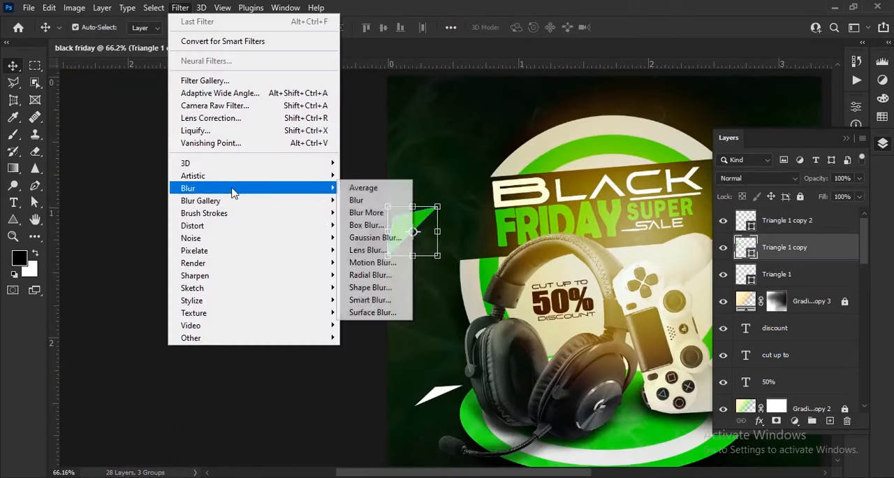
{"action": "left_click", "coordinate": [368, 274]}
{"action": "left_click", "coordinate": [458, 189]}
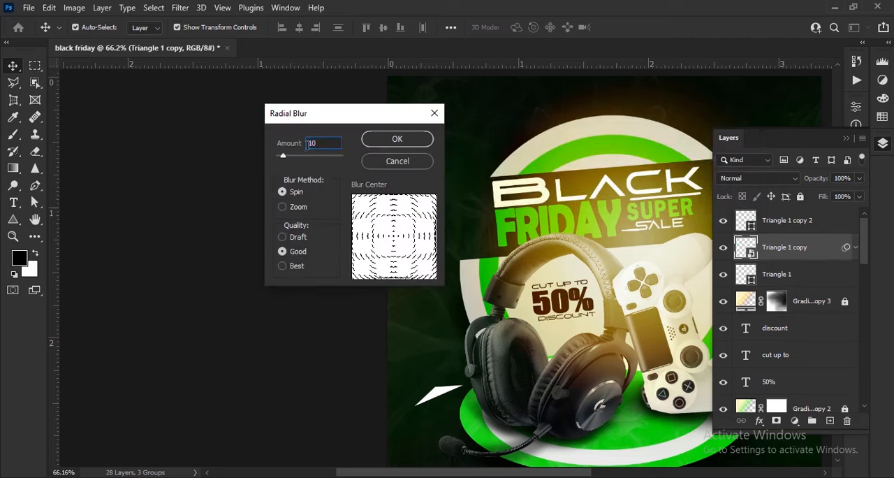
{"action": "left_click", "coordinate": [408, 142]}
{"action": "left_click", "coordinate": [305, 283]}
- Convert the green triangle right of the headline to a smart object and apply the same Radial Blur
{"action": "scroll", "coordinate": [306, 283], "scroll_direction": "down", "scroll_amount": 7}
{"action": "scroll", "coordinate": [503, 268], "scroll_direction": "up", "scroll_amount": 8}
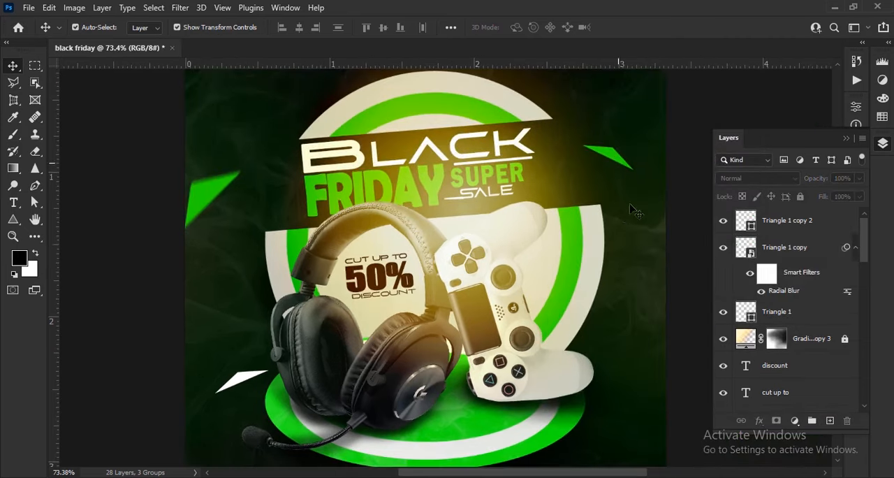
{"action": "left_click", "coordinate": [619, 161]}
{"action": "left_click", "coordinate": [180, 8]}
{"action": "mouse_move", "coordinate": [239, 189]}
{"action": "left_click", "coordinate": [377, 273]}
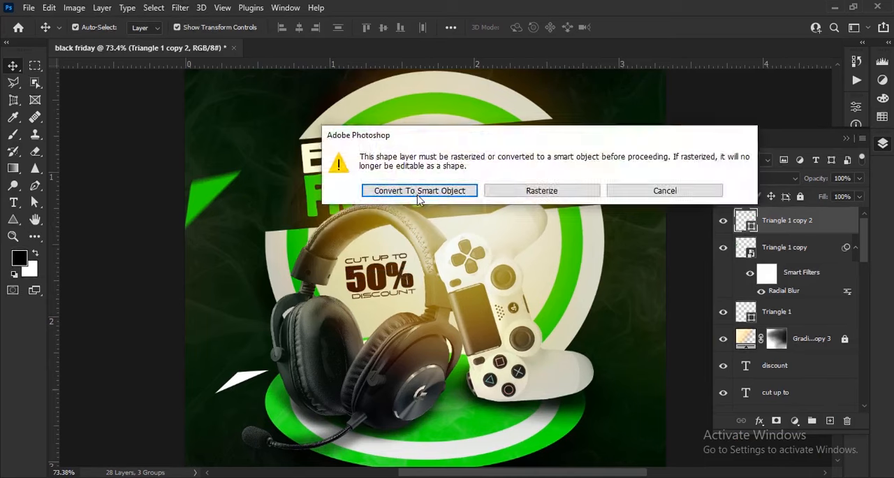
{"action": "left_click", "coordinate": [459, 191]}
{"action": "left_click", "coordinate": [418, 140]}
- Convert the white triangle beside the headset to a smart object and apply the same Radial Blur
{"action": "scroll", "coordinate": [473, 215], "scroll_direction": "down", "scroll_amount": 3}
{"action": "left_click", "coordinate": [353, 329]}
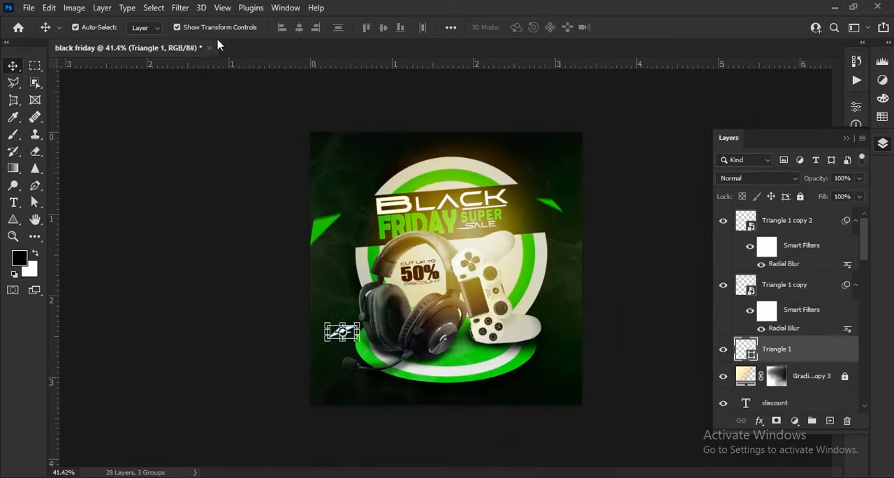
{"action": "left_click", "coordinate": [180, 8]}
{"action": "mouse_move", "coordinate": [232, 190]}
{"action": "left_click", "coordinate": [381, 275]}
{"action": "left_click", "coordinate": [459, 192]}
{"action": "left_click", "coordinate": [418, 140]}
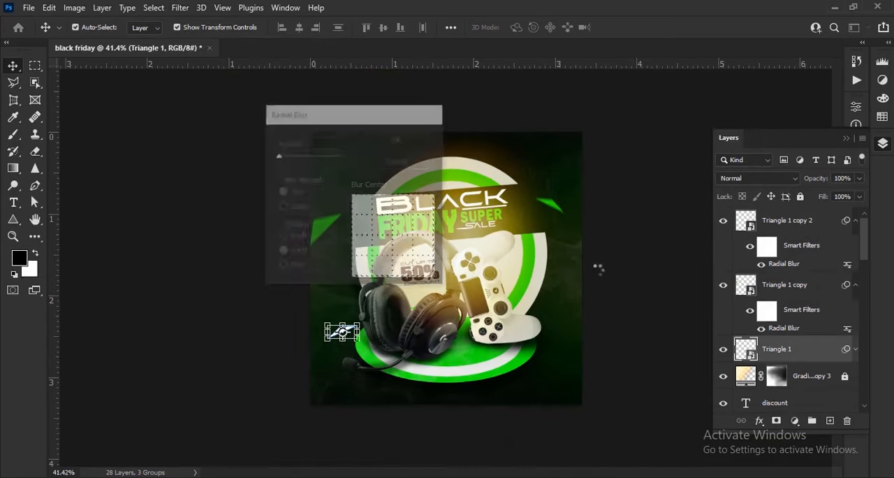
{"action": "left_click", "coordinate": [596, 271]}
- Draw a green rounded rectangle about 0.66 × 0.12 in with 8 px corners in the lower-right corner of the poster
{"action": "scroll", "coordinate": [587, 288], "scroll_direction": "down", "scroll_amount": 3}
{"action": "scroll", "coordinate": [545, 324], "scroll_direction": "up", "scroll_amount": 6}
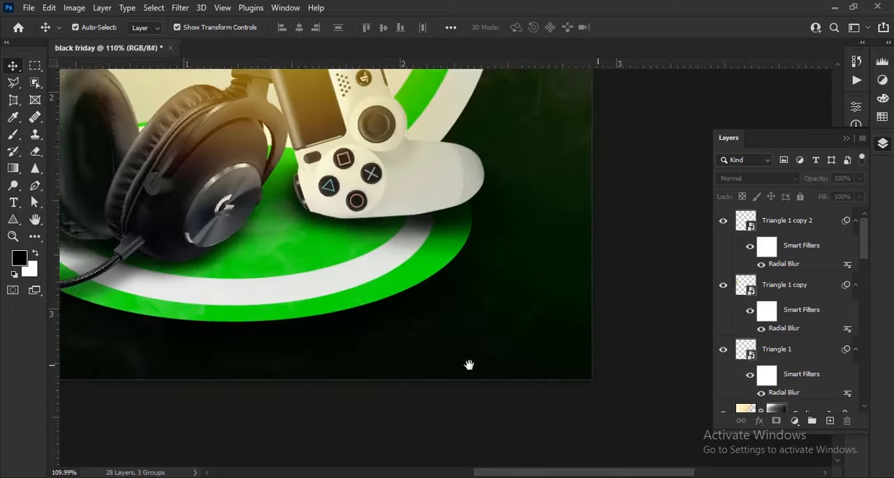
{"action": "right_click", "coordinate": [13, 220]}
{"action": "left_click", "coordinate": [59, 219]}
{"action": "left_click", "coordinate": [147, 28]}
{"action": "left_click", "coordinate": [64, 98]}
{"action": "left_click", "coordinate": [148, 31]}
{"action": "scroll", "coordinate": [489, 322], "scroll_direction": "up", "scroll_amount": 2}
{"action": "left_click_drag", "start_coordinate": [276, 250], "coordinate": [520, 335]}
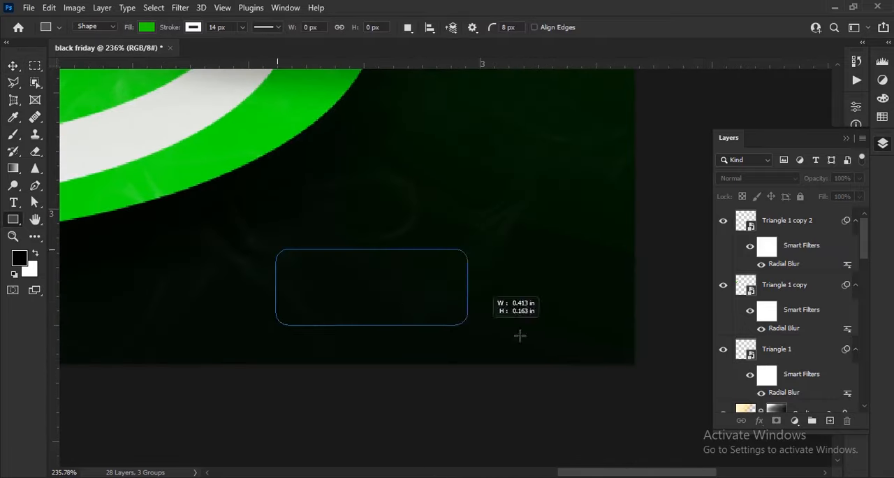
{"action": "left_click_drag", "start_coordinate": [582, 307], "coordinate": [583, 305]}
{"action": "key", "text": "v"}
- Remove the green rectangle's stroke and round its corners fully into a pill-shaped button
{"action": "left_click", "coordinate": [13, 220]}
{"action": "left_click", "coordinate": [194, 28]}
{"action": "left_click", "coordinate": [105, 51]}
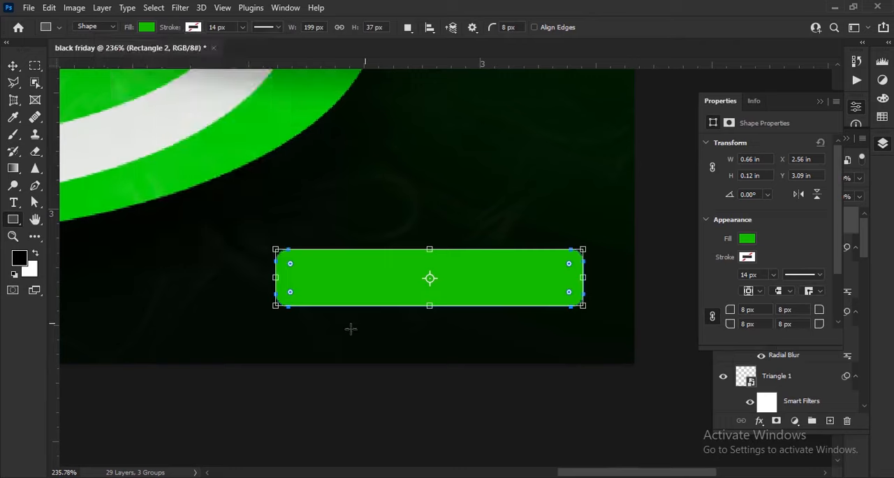
{"action": "scroll", "coordinate": [282, 273], "scroll_direction": "up", "scroll_amount": 4}
{"action": "key", "text": "v"}
{"action": "left_click_drag", "start_coordinate": [292, 258], "coordinate": [316, 267]}
{"action": "scroll", "coordinate": [321, 323], "scroll_direction": "down", "scroll_amount": 4}
{"action": "left_click", "coordinate": [419, 406]}
{"action": "left_click_drag", "start_coordinate": [471, 317], "coordinate": [471, 319]}
{"action": "scroll", "coordinate": [517, 350], "scroll_direction": "down", "scroll_amount": 8}
{"action": "scroll", "coordinate": [559, 398], "scroll_direction": "up", "scroll_amount": 10}
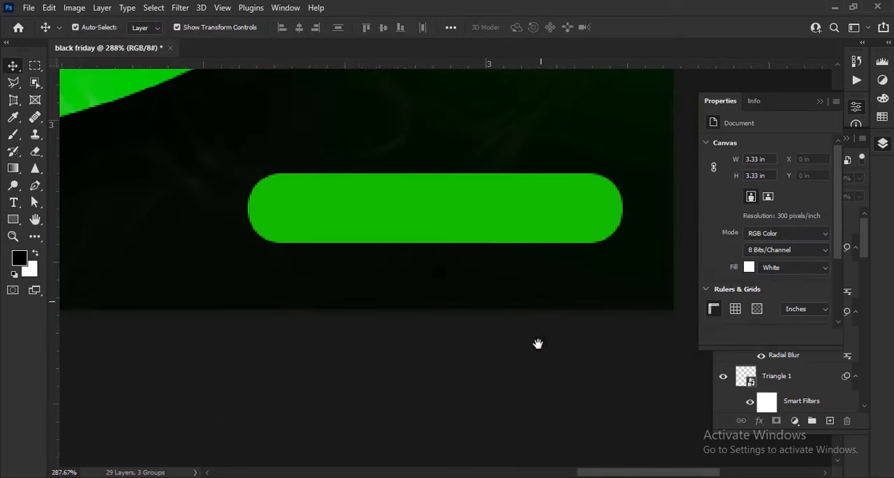
- Draw an unfilled circle with a dark brown outline inside the left end of the green button
{"action": "left_click_drag", "start_coordinate": [537, 343], "coordinate": [535, 411]}
{"action": "right_click", "coordinate": [13, 220]}
{"action": "left_click", "coordinate": [57, 232]}
{"action": "left_click", "coordinate": [147, 28]}
{"action": "left_click", "coordinate": [70, 51]}
{"action": "left_click", "coordinate": [196, 28]}
{"action": "left_click", "coordinate": [145, 97]}
{"action": "scroll", "coordinate": [274, 285], "scroll_direction": "up", "scroll_amount": 8}
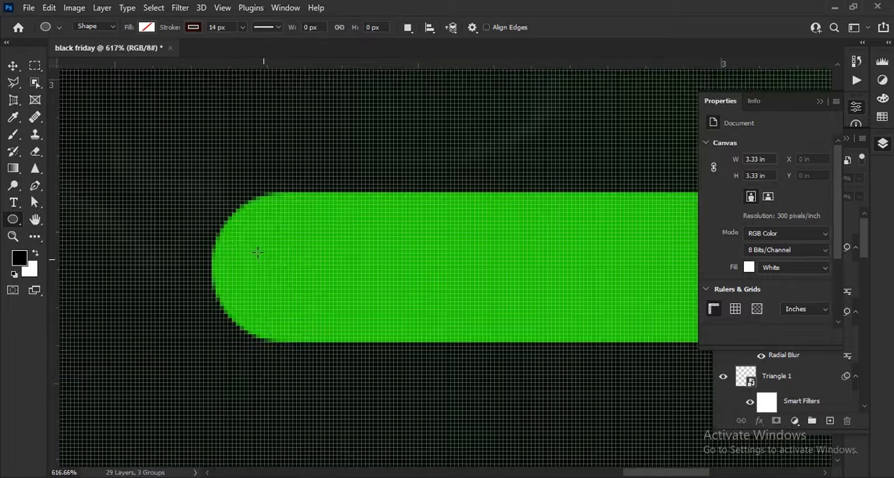
{"action": "left_click_drag", "start_coordinate": [436, 335], "coordinate": [433, 335]}
- Reduce the circle's stroke to a thin outline and deselect the shape
{"action": "left_click_drag", "start_coordinate": [174, 28], "coordinate": [167, 31]}
{"action": "key", "text": "Return"}
{"action": "key", "text": "v"}
{"action": "left_click", "coordinate": [126, 133]}
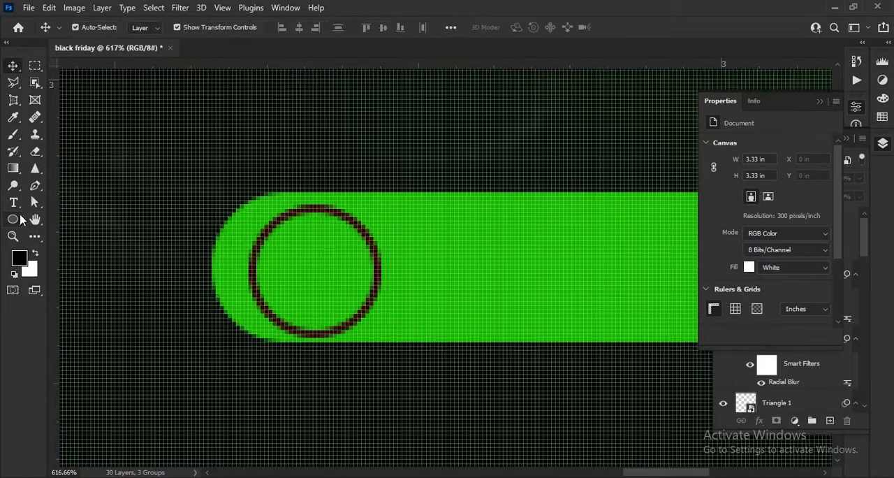
- Draw an unfilled triangle about 0.06 × 0.05 in with a 2 px dark brown stroke inside the circle
{"action": "right_click", "coordinate": [17, 220]}
{"action": "left_click", "coordinate": [58, 244]}
{"action": "scroll", "coordinate": [270, 226], "scroll_direction": "up", "scroll_amount": 2}
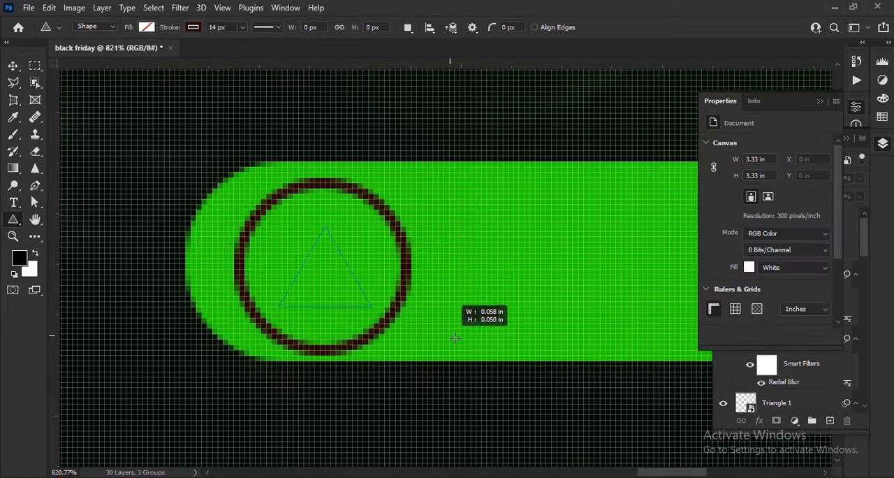
{"action": "left_click_drag", "start_coordinate": [455, 338], "coordinate": [455, 339]}
{"action": "key", "text": "v"}
{"action": "key", "text": "u"}
{"action": "left_click_drag", "start_coordinate": [178, 29], "coordinate": [169, 33]}
- Rotate the outlined triangle so it points right like a play icon, and position it within the circle
{"action": "key", "text": "v"}
{"action": "mouse_move", "coordinate": [419, 328]}
{"action": "left_mouse_down"}
{"action": "mouse_move", "coordinate": [417, 282]}
{"action": "mouse_move", "coordinate": [367, 275]}
{"action": "mouse_move", "coordinate": [399, 267]}
{"action": "mouse_move", "coordinate": [380, 254]}
{"action": "left_mouse_up"}
{"action": "key", "text": "Right"}
{"action": "key", "text": "Return"}
{"action": "left_click", "coordinate": [475, 130]}
{"action": "scroll", "coordinate": [475, 131], "scroll_direction": "down", "scroll_amount": 2}
{"action": "key", "text": "ctrl+z"}
{"action": "scroll", "coordinate": [367, 301], "scroll_direction": "down", "scroll_amount": 2}
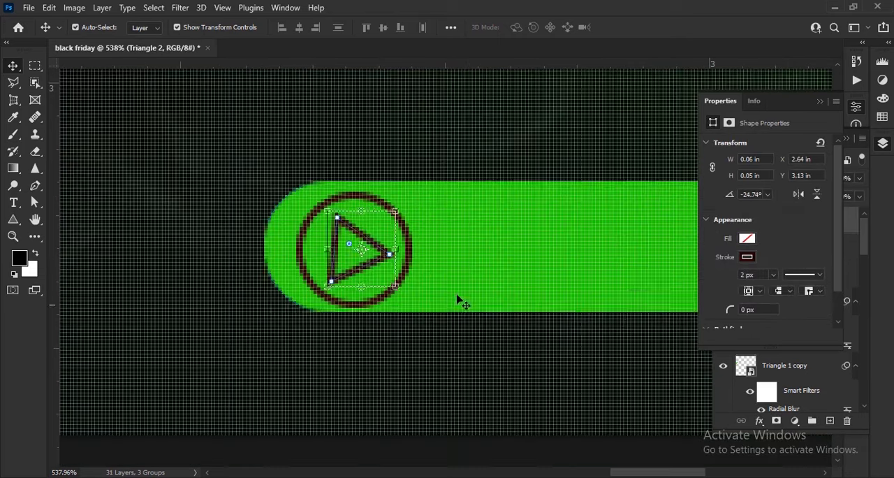
{"action": "left_click", "coordinate": [458, 297]}
{"action": "left_click_drag", "start_coordinate": [614, 313], "coordinate": [491, 278]}
{"action": "left_click", "coordinate": [649, 27]}
{"action": "left_click", "coordinate": [489, 285]}
- Add the text "order now" on the green button beside the play icon
{"action": "left_click", "coordinate": [13, 203]}
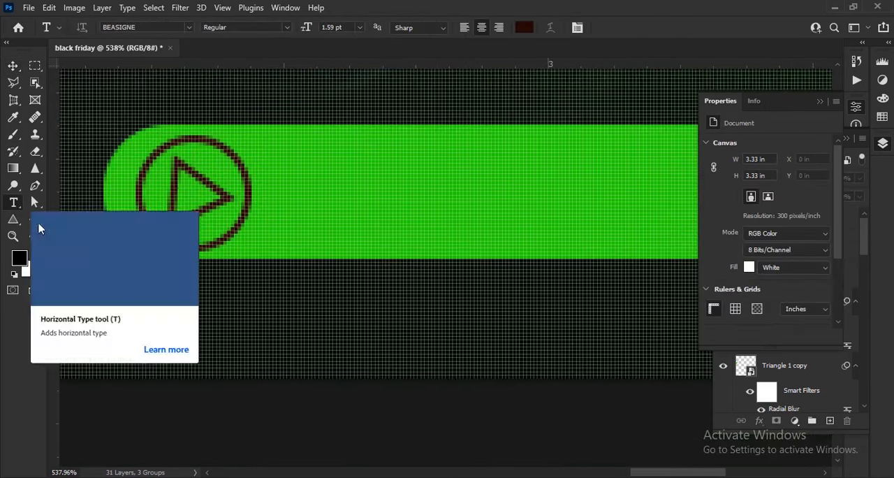
{"action": "left_click", "coordinate": [331, 199]}
{"action": "left_click", "coordinate": [626, 27]}
{"action": "key", "text": "v"}
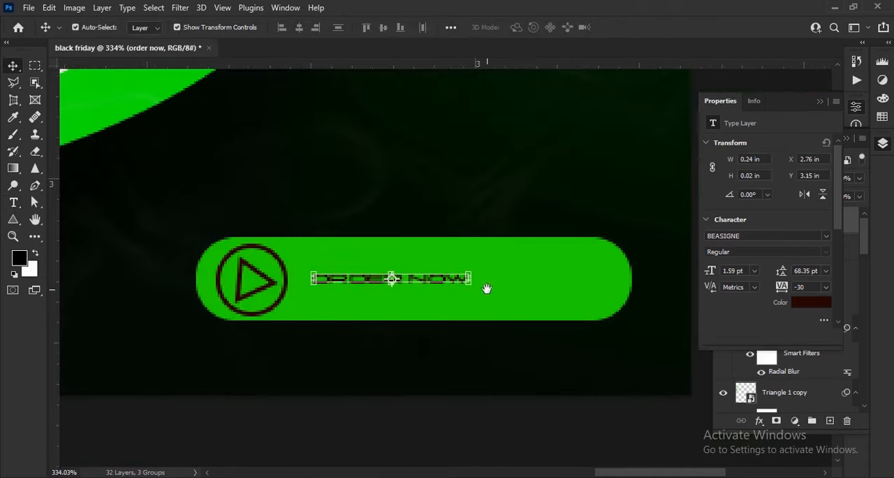
- Set the "order now" text to 6 pt in the Power Geez Unicode1 font and position it over the button
{"action": "left_click", "coordinate": [778, 243]}
{"action": "left_click", "coordinate": [698, 60]}
{"action": "left_click_drag", "start_coordinate": [710, 259], "coordinate": [715, 261]}
{"action": "left_click_drag", "start_coordinate": [499, 276], "coordinate": [556, 294]}
{"action": "left_click", "coordinate": [778, 243]}
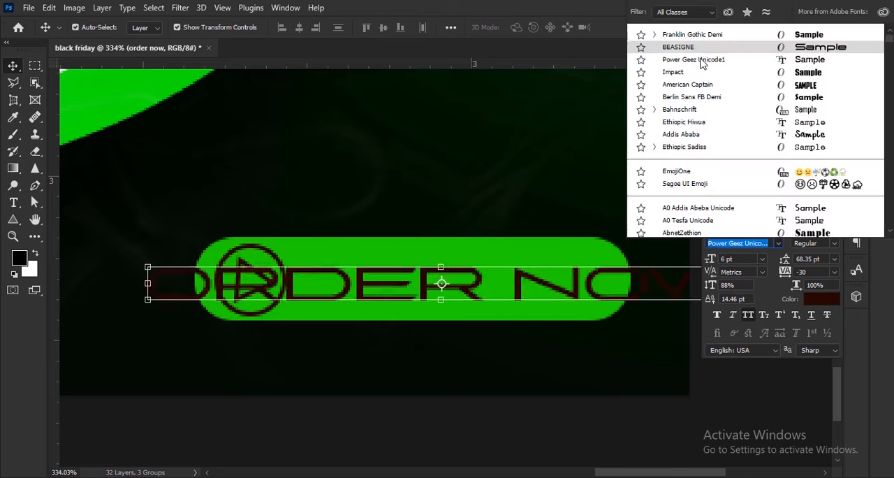
{"action": "left_click", "coordinate": [654, 63]}
- Scale the "order now" text down to 4.6 pt to fit beside the play icon, with faux bold turned on
{"action": "left_click_drag", "start_coordinate": [613, 299], "coordinate": [580, 285]}
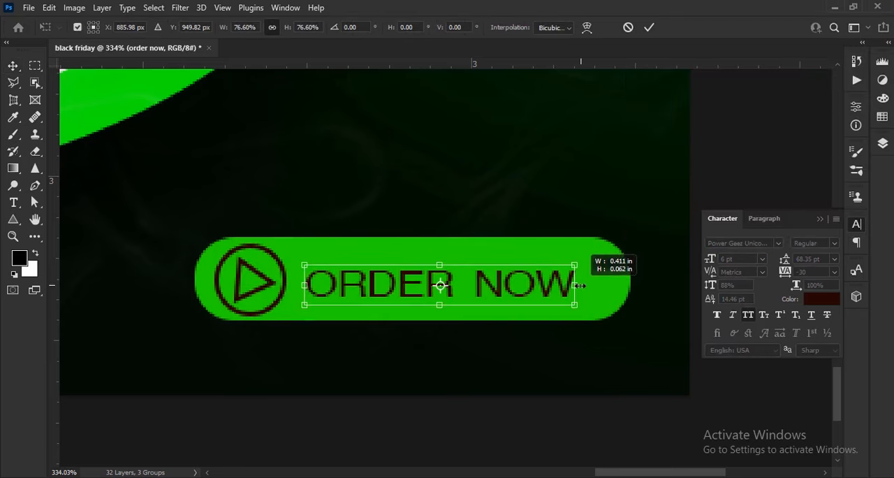
{"action": "left_click", "coordinate": [650, 27]}
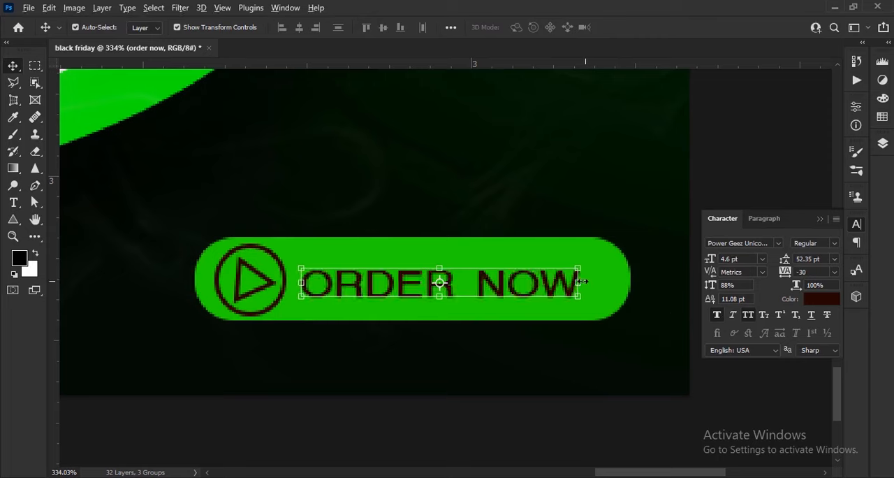
{"action": "left_click", "coordinate": [820, 219]}
{"action": "left_click", "coordinate": [814, 220]}
{"action": "scroll", "coordinate": [624, 236], "scroll_direction": "down", "scroll_amount": 13}
{"action": "scroll", "coordinate": [569, 255], "scroll_direction": "up", "scroll_amount": 6}
{"action": "left_click_drag", "start_coordinate": [562, 255], "coordinate": [561, 351]}
{"action": "scroll", "coordinate": [509, 354], "scroll_direction": "up", "scroll_amount": 11}
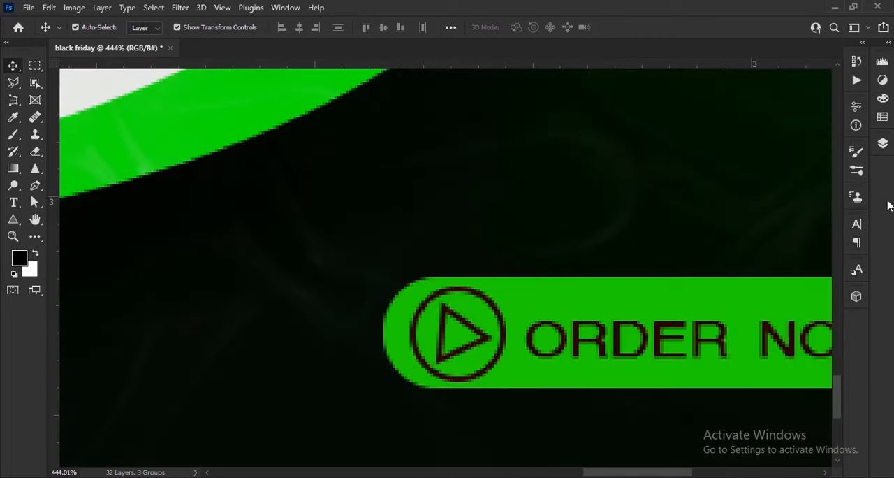
- Shift the play icon's triangle and circle together closer to the rounded end of the green button
{"action": "left_click", "coordinate": [882, 142]}
{"action": "left_click", "coordinate": [801, 248]}
{"action": "left_click", "coordinate": [807, 278], "text": "shift"}
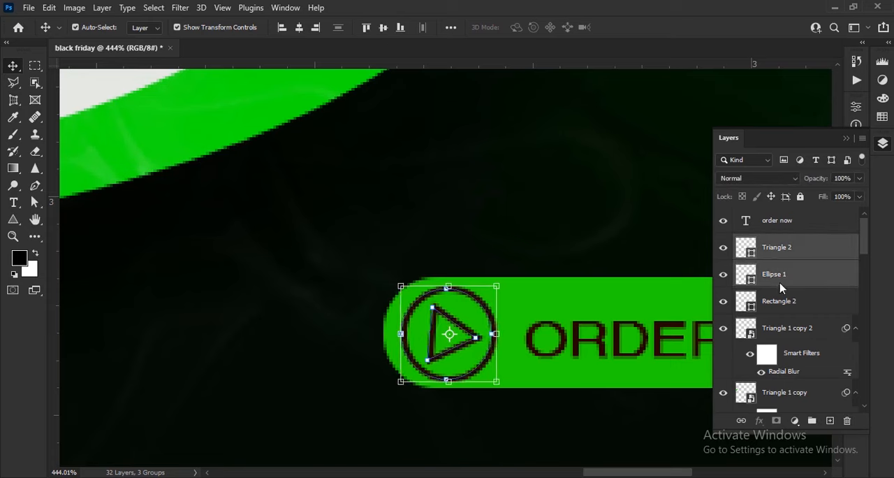
{"action": "left_click_drag", "start_coordinate": [596, 339], "coordinate": [445, 336]}
{"action": "left_click", "coordinate": [445, 334]}
- Change the "order now" text to the Franklin Gothic Demi font and scale it up to about 5.53 pt
{"action": "left_click", "coordinate": [847, 139]}
{"action": "left_click", "coordinate": [856, 222]}
{"action": "left_click", "coordinate": [778, 243]}
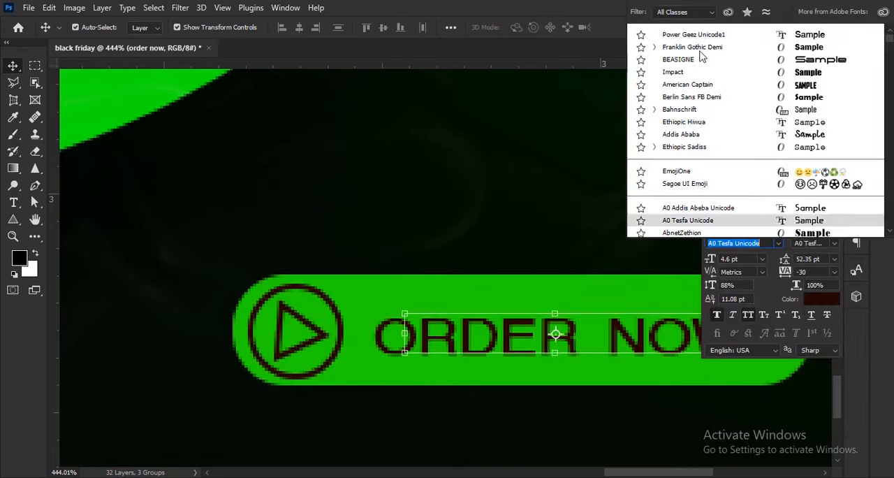
{"action": "left_click", "coordinate": [700, 48]}
{"action": "left_click_drag", "start_coordinate": [671, 350], "coordinate": [581, 354]}
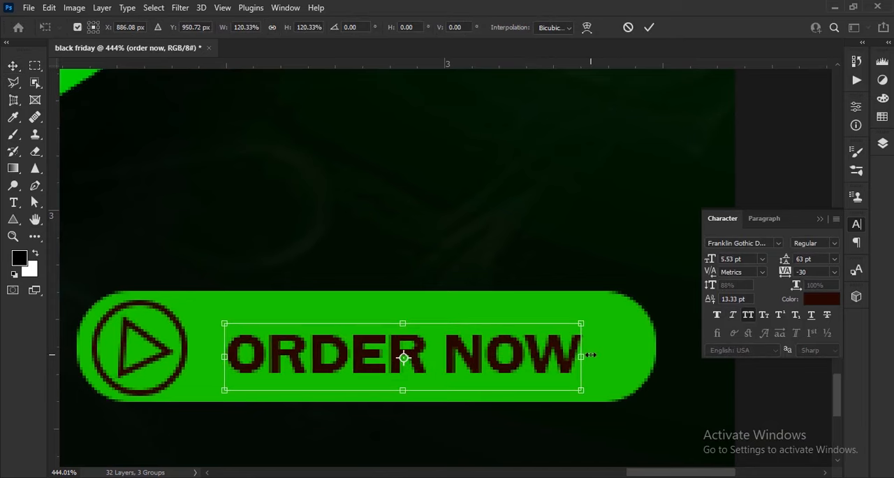
{"action": "left_click", "coordinate": [649, 28]}
- Set the "order now" text's tracking to 70, resize it to about 5.42 pt and centre it beside the play icon
{"action": "left_click_drag", "start_coordinate": [777, 275], "coordinate": [788, 276]}
{"action": "left_click_drag", "start_coordinate": [708, 259], "coordinate": [710, 260]}
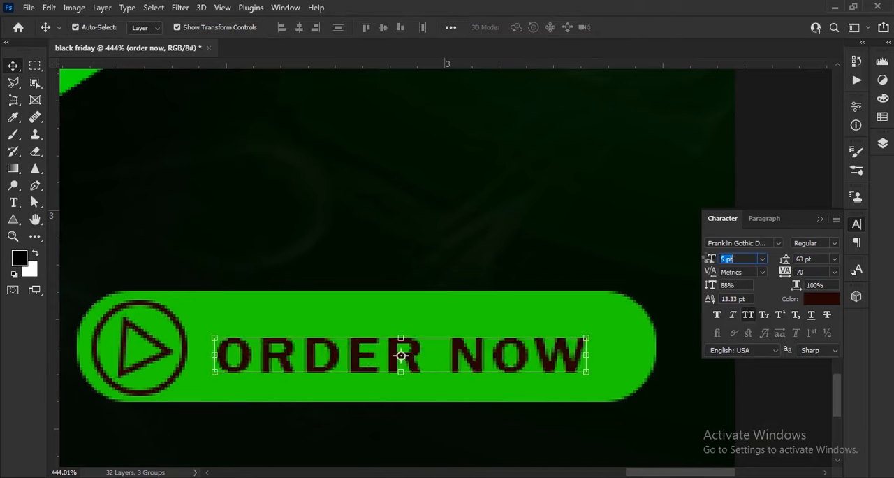
{"action": "left_click_drag", "start_coordinate": [589, 357], "coordinate": [582, 358]}
{"action": "key", "text": "Left"}
{"action": "key", "text": "Left"}
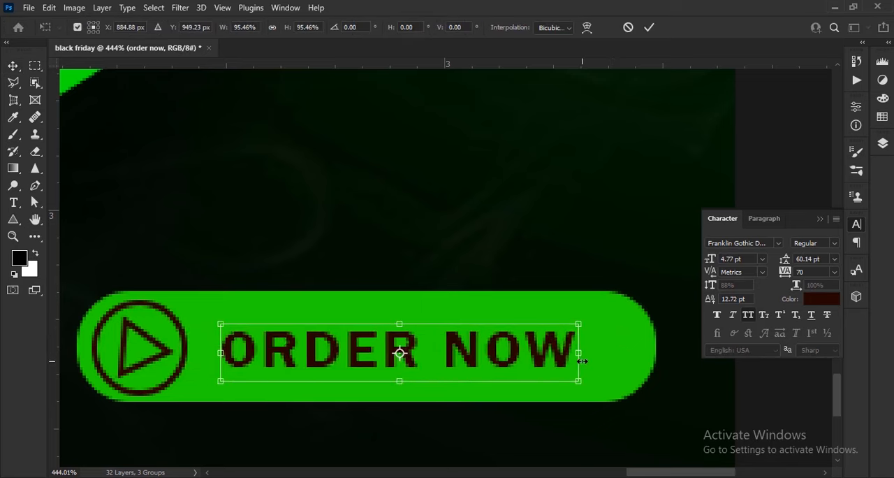
{"action": "key", "text": "Up"}
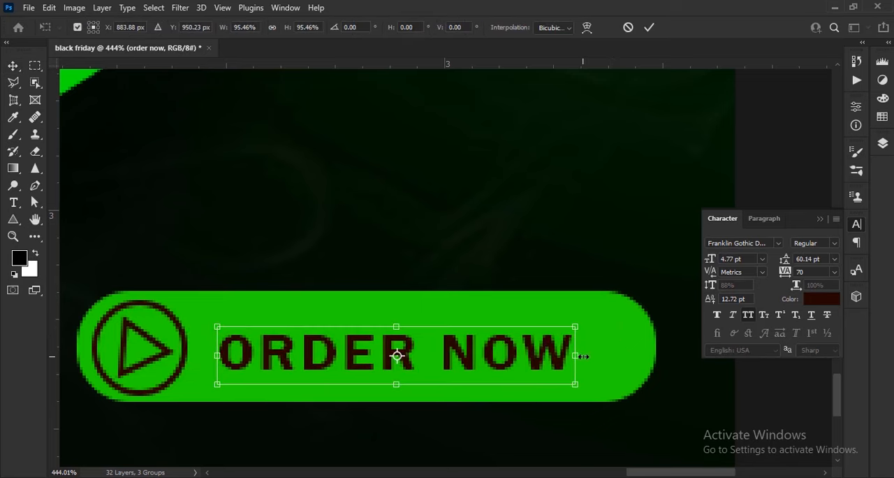
{"action": "left_click_drag", "start_coordinate": [583, 356], "coordinate": [606, 358]}
{"action": "key", "text": "Return"}
{"action": "key", "text": "ctrl+0"}
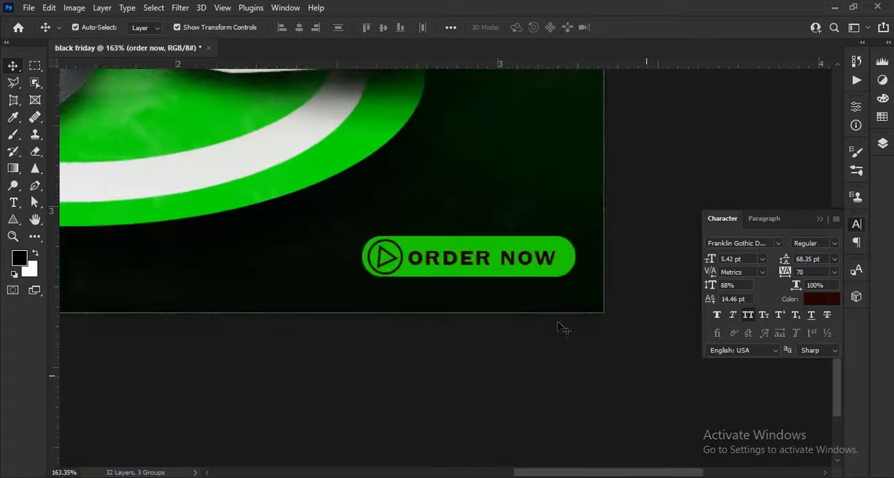
- Add the contact phone number as bright green text below the headset microphone
{"action": "scroll", "coordinate": [336, 409], "scroll_direction": "up", "scroll_amount": 10}
{"action": "left_click", "coordinate": [20, 258]}
{"action": "left_click", "coordinate": [440, 151]}
{"action": "key", "text": "Return"}
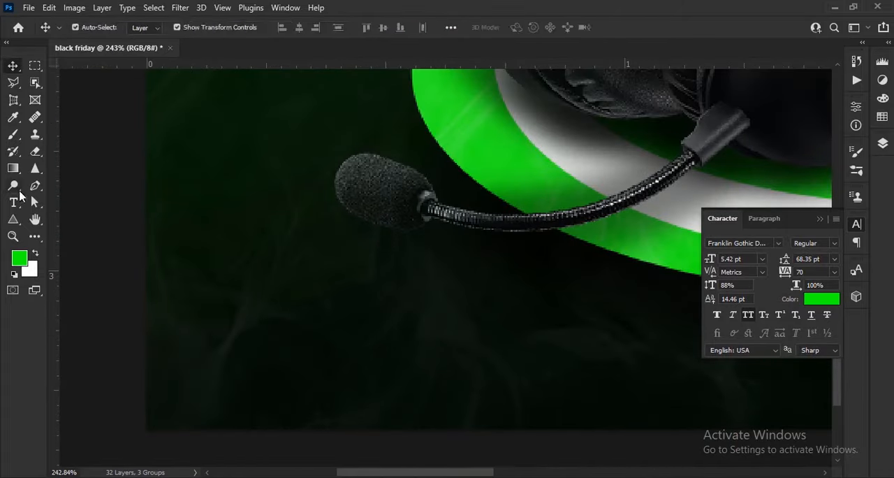
{"action": "left_click", "coordinate": [13, 202]}
{"action": "left_click", "coordinate": [300, 331]}
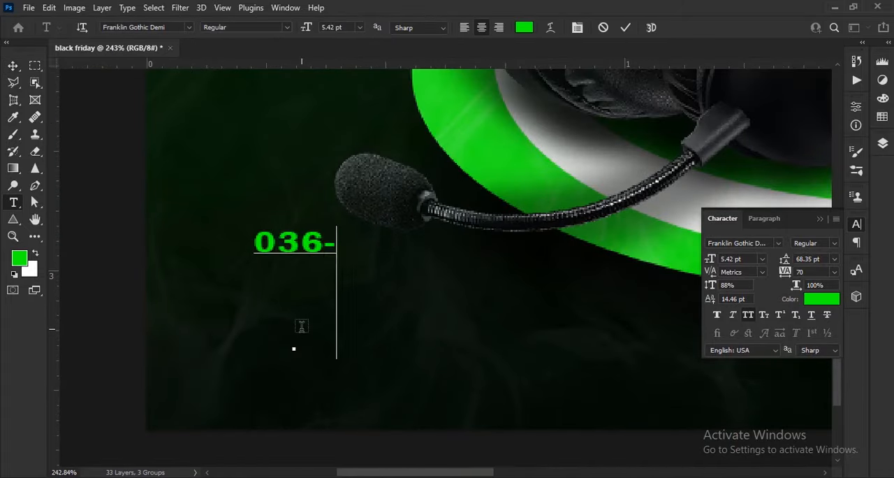
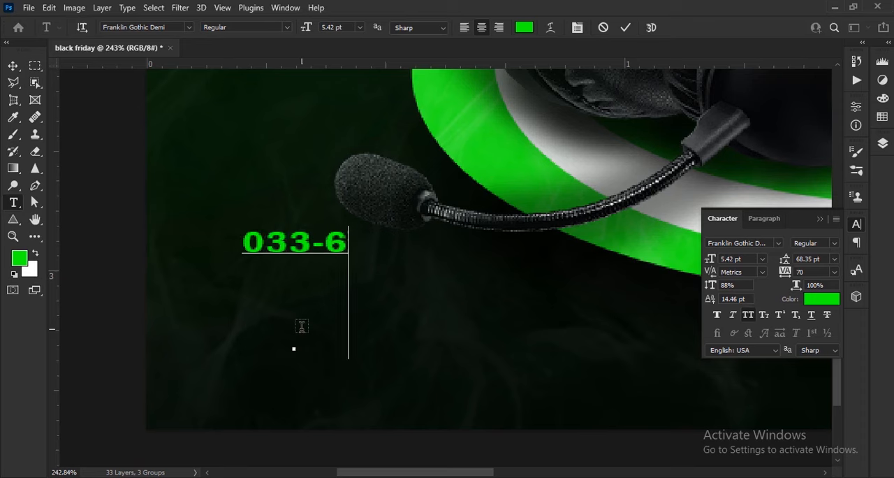
{"action": "key", "text": "ctrl+Return"}
{"action": "key", "text": "v"}
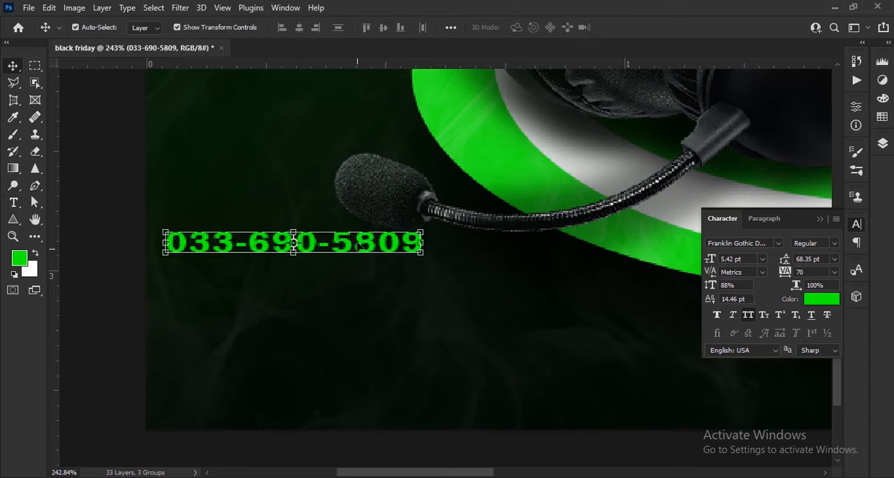
{"action": "left_click_drag", "start_coordinate": [358, 246], "coordinate": [380, 367]}
{"action": "key", "text": "t"}
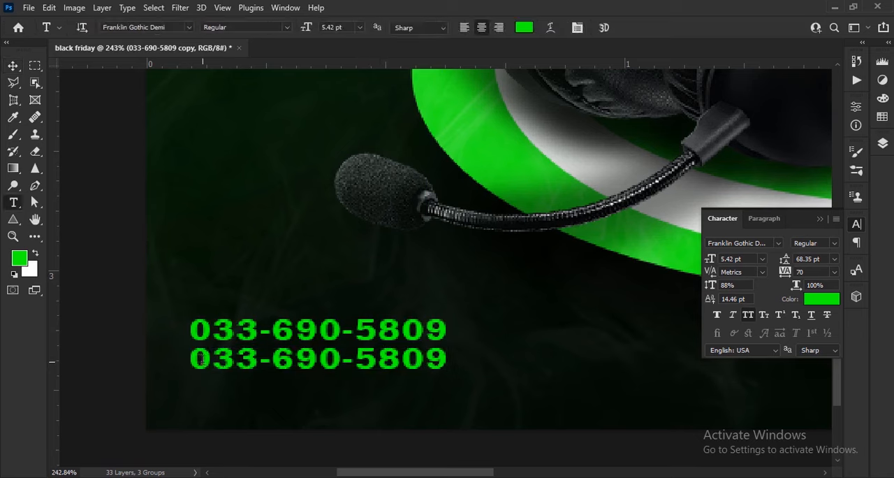
{"action": "triple_click", "coordinate": [200, 358]}
{"action": "type", "text": "WWW."}
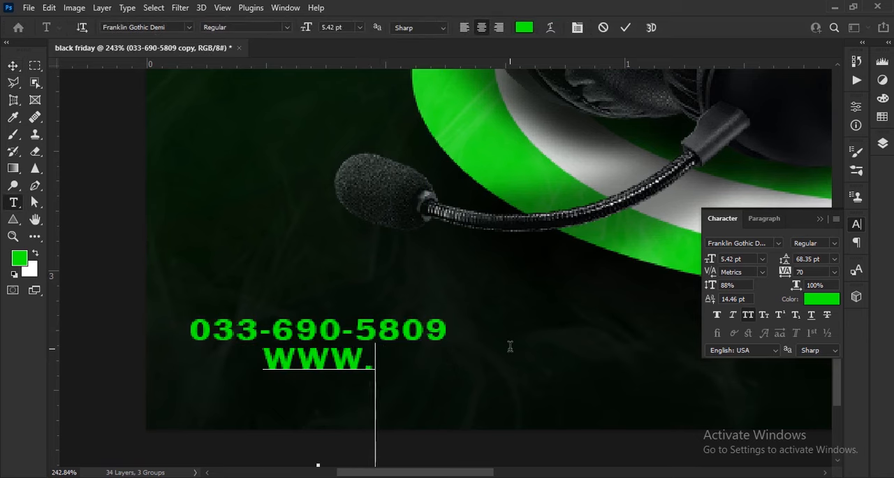
{"action": "type", "text": "YOURWEB"}
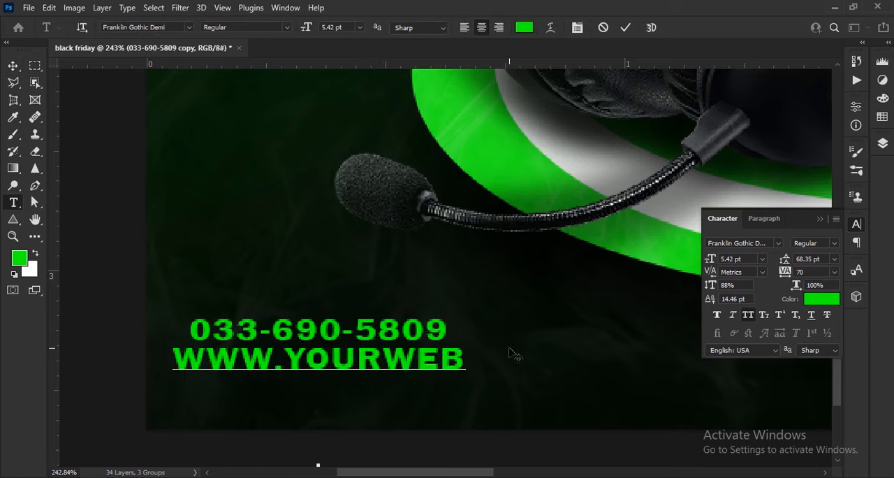
{"action": "type", "text": ".COM"}
{"action": "left_click", "coordinate": [628, 27]}
- Make the web address white in Power Geez Unicode1 and scale it to about 3.21 pt to match the phone number's width
{"action": "left_click", "coordinate": [821, 299]}
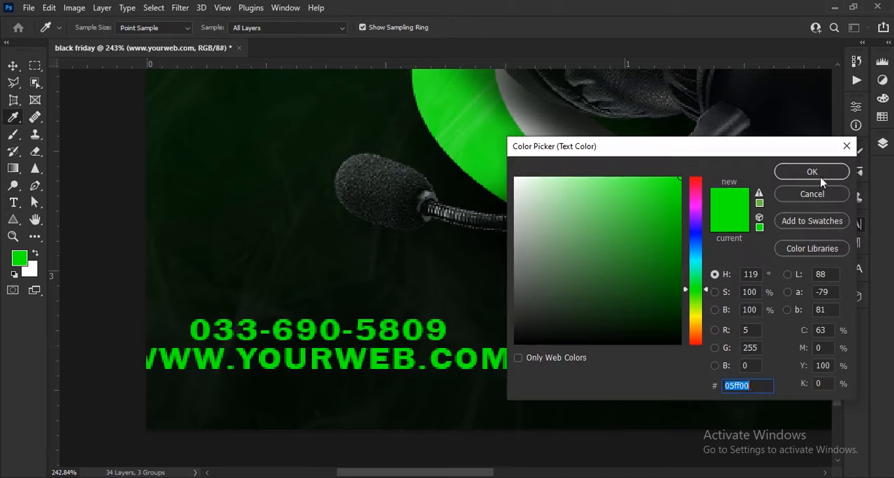
{"action": "left_click", "coordinate": [515, 179]}
{"action": "left_click", "coordinate": [812, 172]}
{"action": "left_click", "coordinate": [778, 242]}
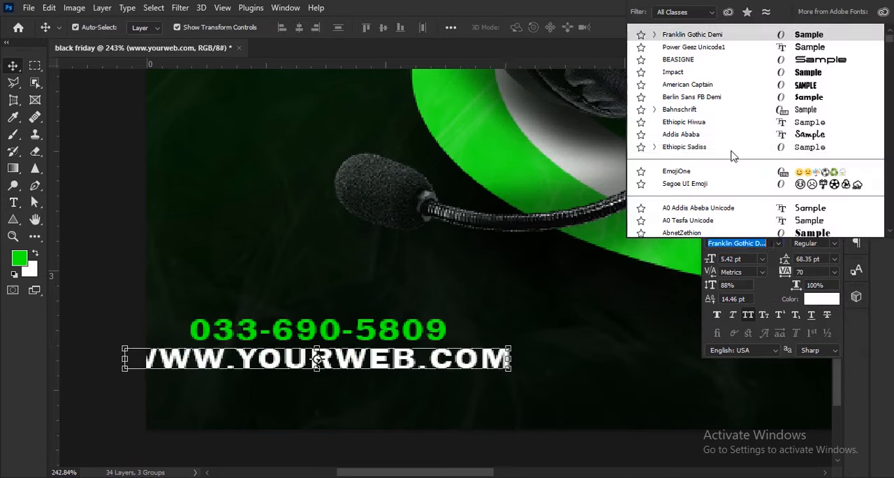
{"action": "left_click", "coordinate": [697, 49]}
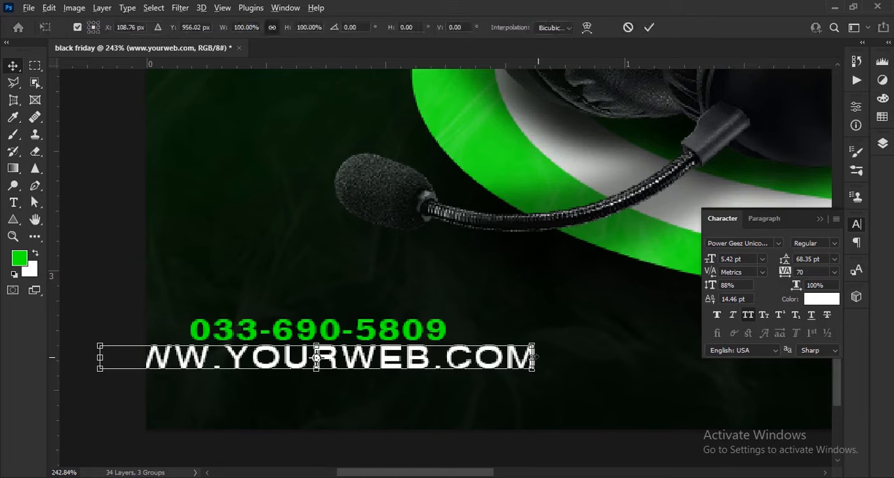
{"action": "left_click_drag", "start_coordinate": [532, 357], "coordinate": [449, 359]}
{"action": "key", "text": "Return"}
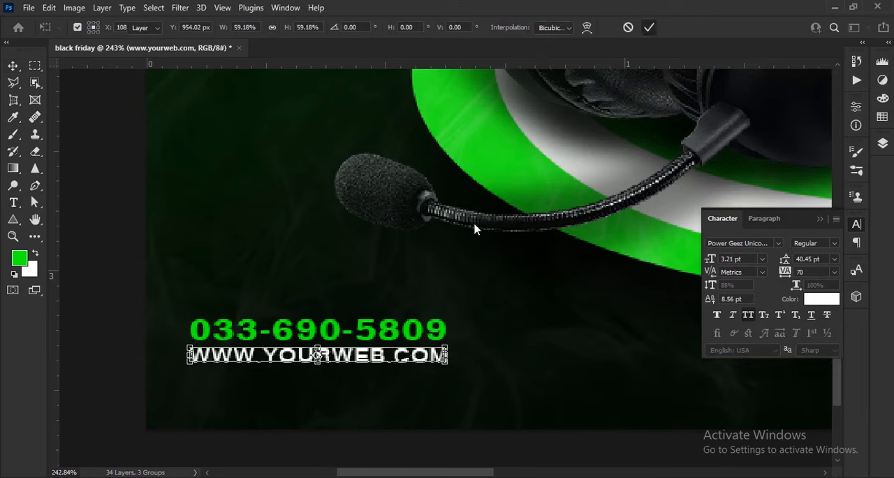
- Scale the phone number and web address together to about 133% and position them in the poster's lower-left corner
{"action": "key", "text": "ctrl+0"}
{"action": "left_click", "coordinate": [882, 142]}
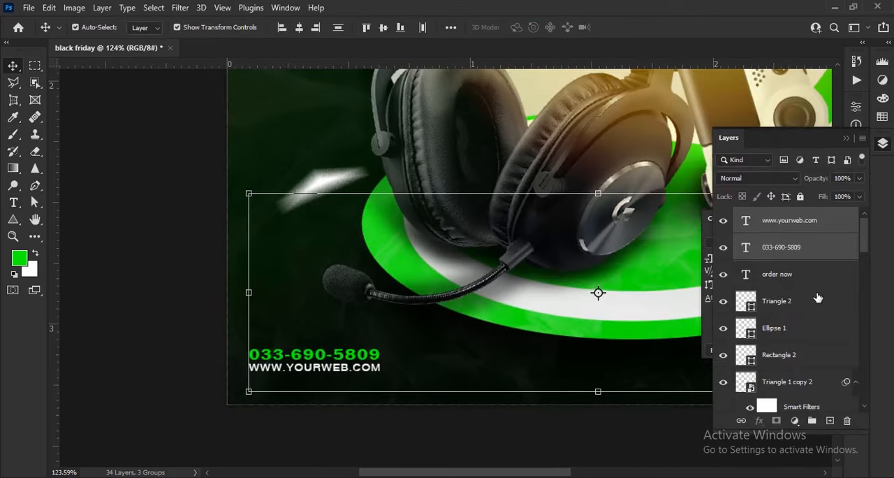
{"action": "scroll", "coordinate": [764, 300], "scroll_direction": "down", "scroll_amount": 10}
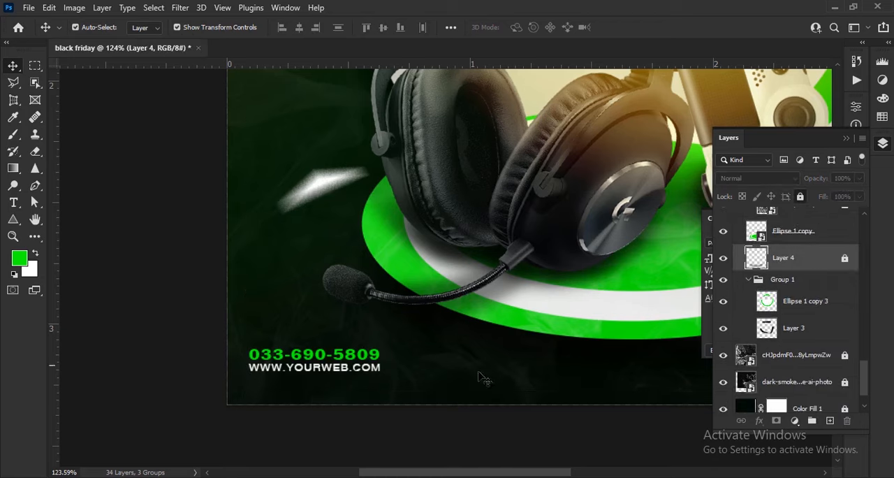
{"action": "scroll", "coordinate": [315, 397], "scroll_direction": "up", "scroll_amount": 6}
{"action": "left_click_drag", "start_coordinate": [319, 380], "coordinate": [303, 323]}
{"action": "left_click_drag", "start_coordinate": [431, 333], "coordinate": [462, 322]}
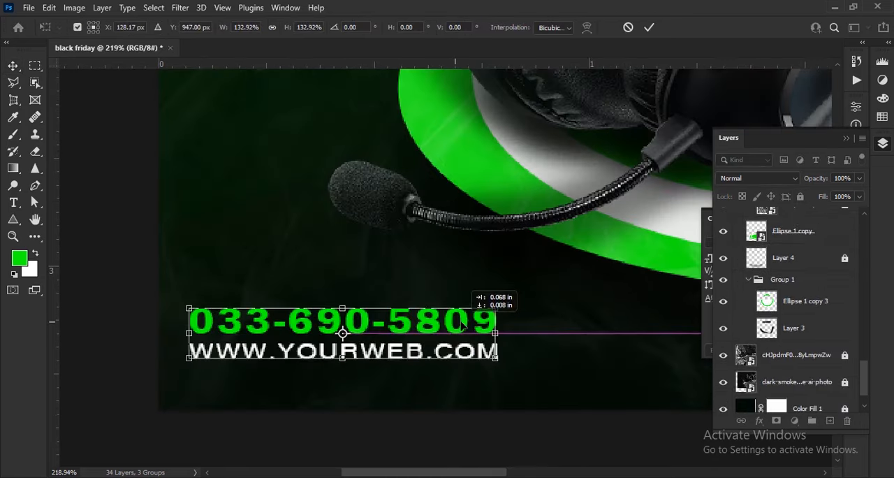
{"action": "key", "text": "Return"}
{"action": "scroll", "coordinate": [508, 215], "scroll_direction": "down", "scroll_amount": 12}
{"action": "left_click", "coordinate": [573, 403]}
{"action": "scroll", "coordinate": [557, 368], "scroll_direction": "down", "scroll_amount": 2}
{"action": "scroll", "coordinate": [493, 324], "scroll_direction": "up", "scroll_amount": 6}
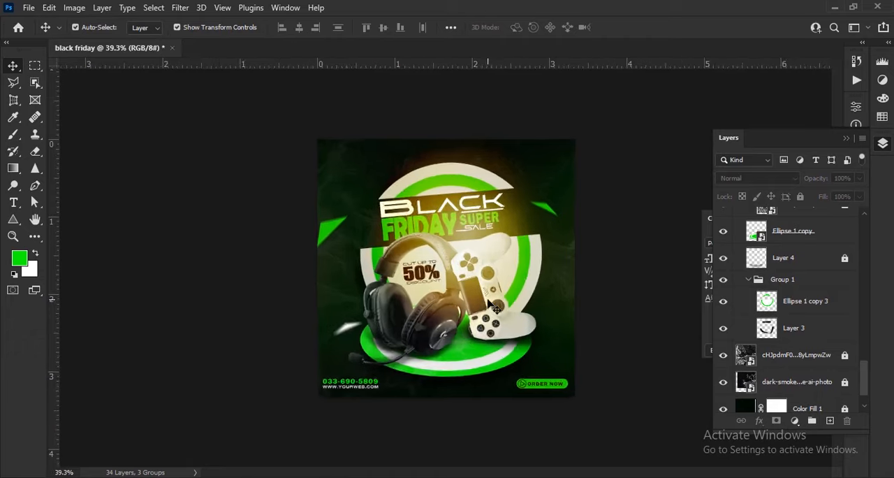
- Adjust the opacity of the Gradient Fill 1 glow, and lock the Gradient Fill 1 and Gradient Fill 1 copy 3 layers
{"action": "left_click_drag", "start_coordinate": [500, 268], "coordinate": [520, 335]}
{"action": "scroll", "coordinate": [520, 335], "scroll_direction": "down", "scroll_amount": 2}
{"action": "left_click", "coordinate": [814, 299]}
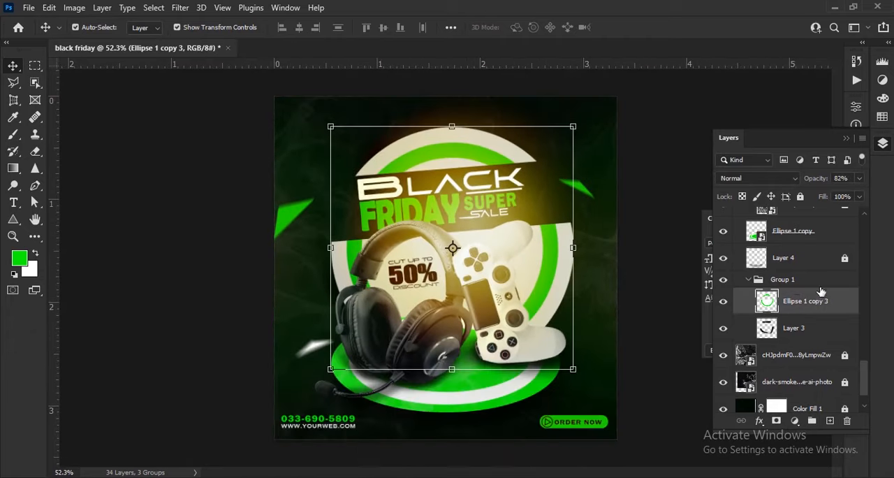
{"action": "scroll", "coordinate": [826, 295], "scroll_direction": "up", "scroll_amount": 5}
{"action": "left_click", "coordinate": [814, 305]}
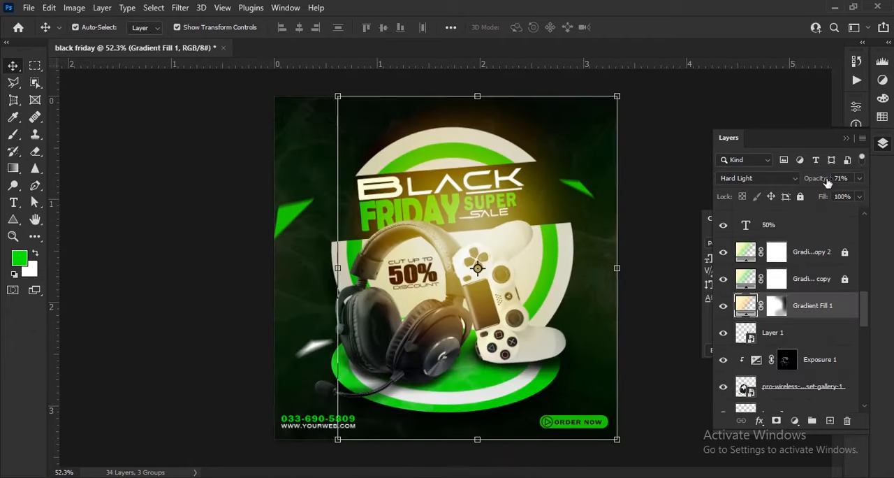
{"action": "left_click_drag", "start_coordinate": [815, 178], "coordinate": [814, 180]}
{"action": "scroll", "coordinate": [819, 345], "scroll_direction": "up", "scroll_amount": 4}
{"action": "left_click", "coordinate": [830, 280]}
{"action": "left_click", "coordinate": [800, 197]}
{"action": "scroll", "coordinate": [842, 332], "scroll_direction": "down", "scroll_amount": 3}
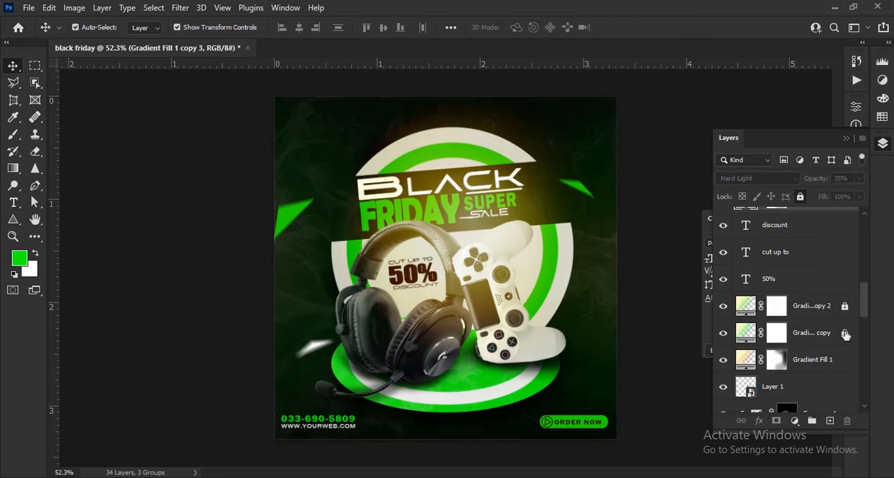
{"action": "left_click", "coordinate": [836, 366]}
{"action": "left_click", "coordinate": [802, 198]}
- Add the white text "follow us now" and position it in the poster's upper-right corner
{"action": "left_click", "coordinate": [643, 299]}
{"action": "scroll", "coordinate": [604, 84], "scroll_direction": "up", "scroll_amount": 7}
{"action": "left_click", "coordinate": [34, 255]}
{"action": "left_click", "coordinate": [13, 202]}
{"action": "left_click", "coordinate": [410, 243]}
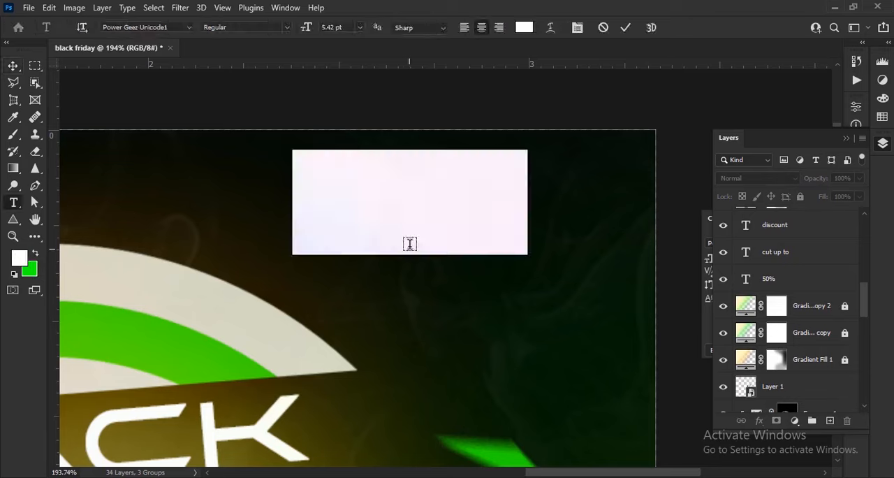
{"action": "type", "text": "FOLLOw us now"}
{"action": "left_click", "coordinate": [13, 66]}
{"action": "scroll", "coordinate": [546, 196], "scroll_direction": "up", "scroll_amount": 3}
{"action": "left_click_drag", "start_coordinate": [451, 174], "coordinate": [552, 210]}
- Adjust the font and size of the "follow us now" text to fit the poster's upper-right corner
{"action": "left_click", "coordinate": [883, 143]}
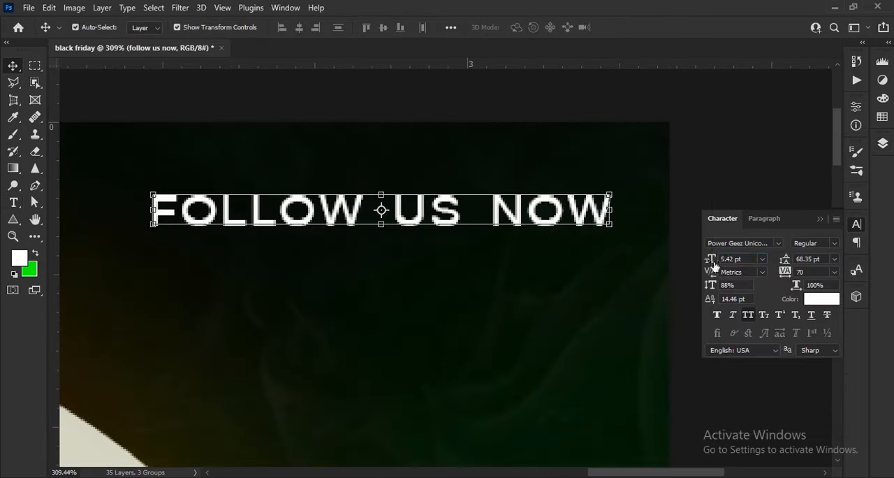
{"action": "left_click_drag", "start_coordinate": [711, 261], "coordinate": [715, 261]}
{"action": "left_click", "coordinate": [778, 243]}
{"action": "key", "text": "ctrl+t"}
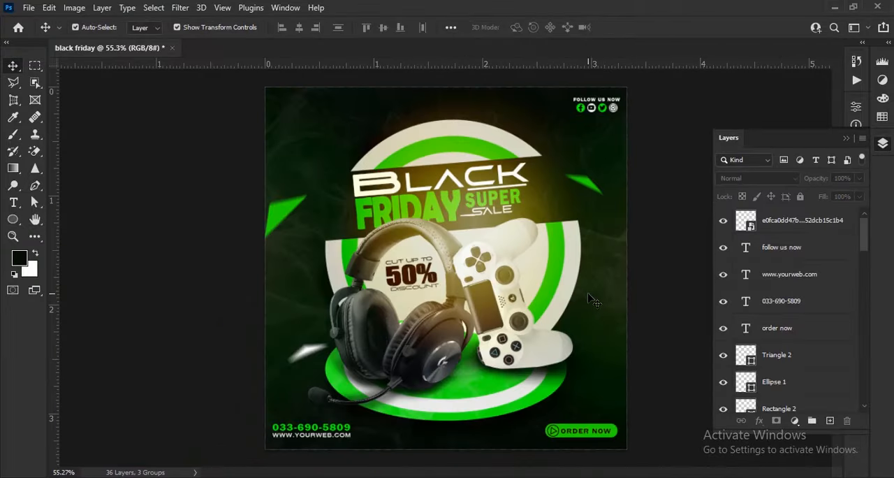
- Set the word "HERE" in the "logo here" text beside the shopping bag to 4 pt
{"action": "left_click", "coordinate": [796, 220]}
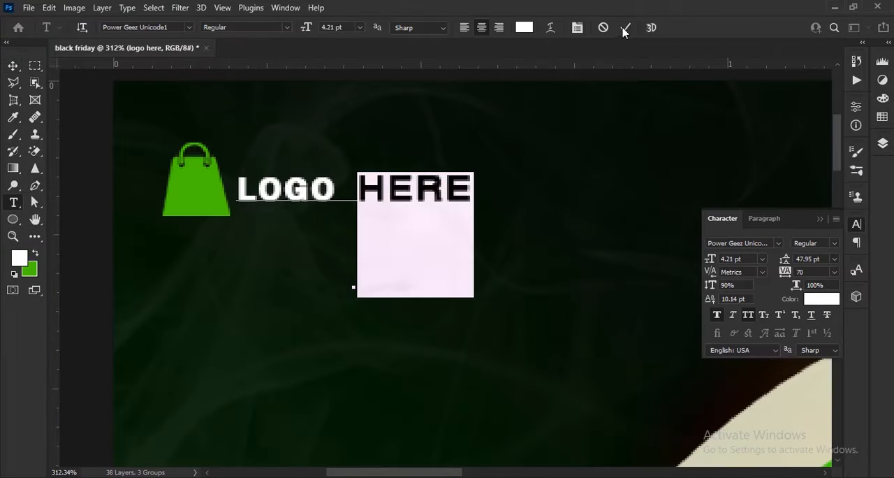
{"action": "key", "text": "ctrl+h"}
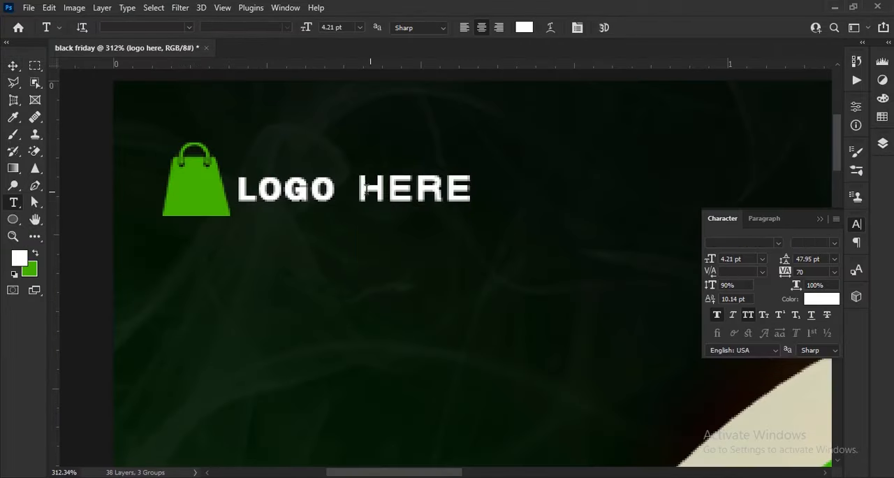
{"action": "key", "text": "ctrl+h"}
{"action": "left_click_drag", "start_coordinate": [711, 264], "coordinate": [700, 295]}
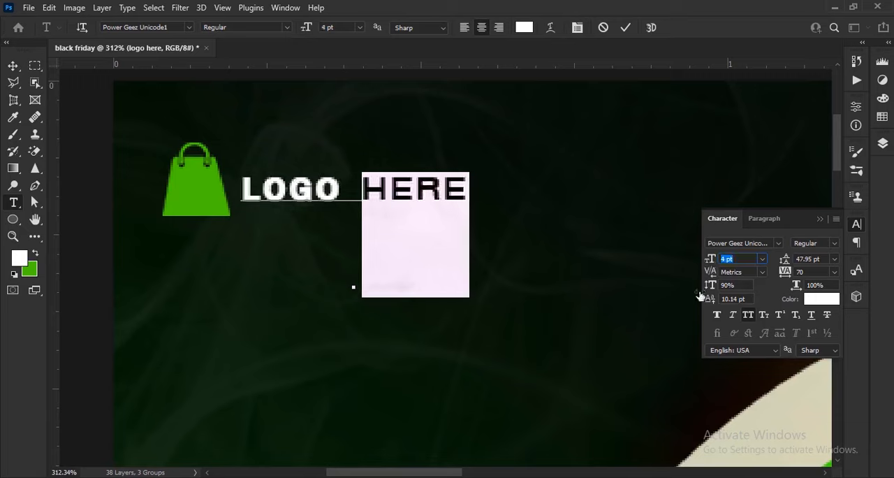
{"action": "left_click", "coordinate": [625, 27]}
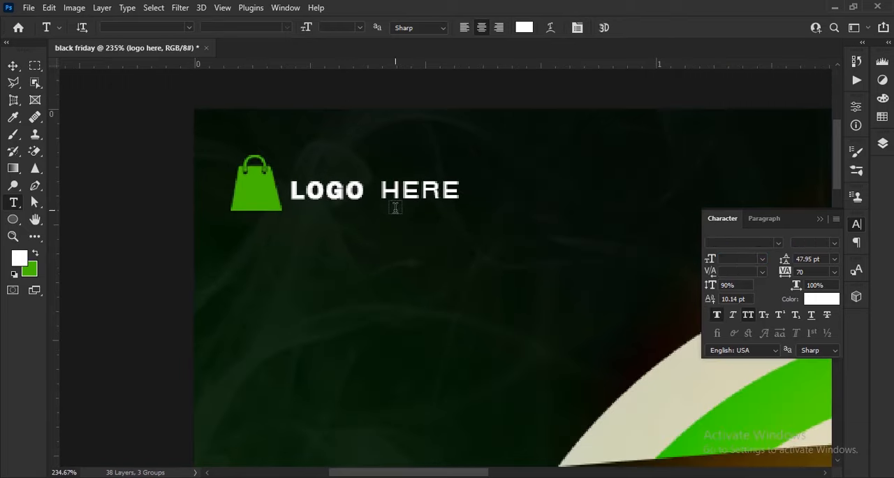
{"action": "key", "text": "v"}
{"action": "scroll", "coordinate": [395, 207], "scroll_direction": "down", "scroll_amount": 3}
{"action": "key", "text": "ctrl+0"}
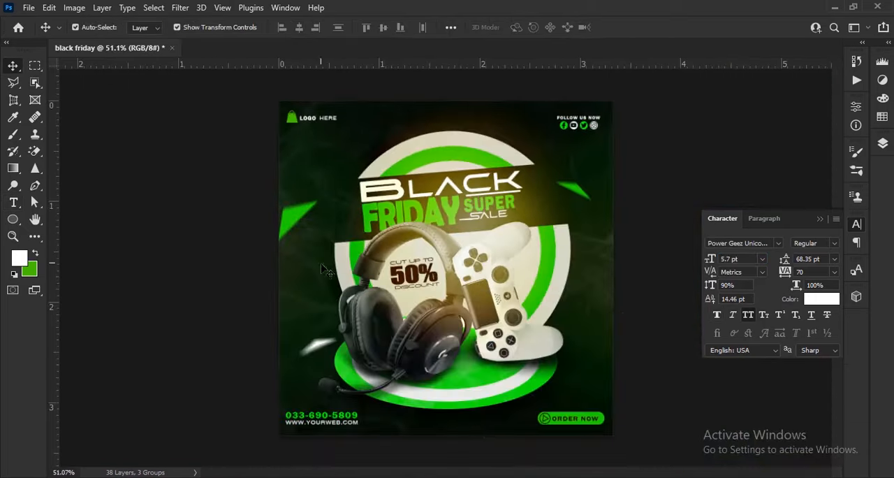
- Place the black-and-white smoke image on the poster and rotate it 90° clockwise
{"action": "key", "text": "alt+Tab"}
{"action": "left_click_drag", "start_coordinate": [291, 102], "coordinate": [461, 363]}
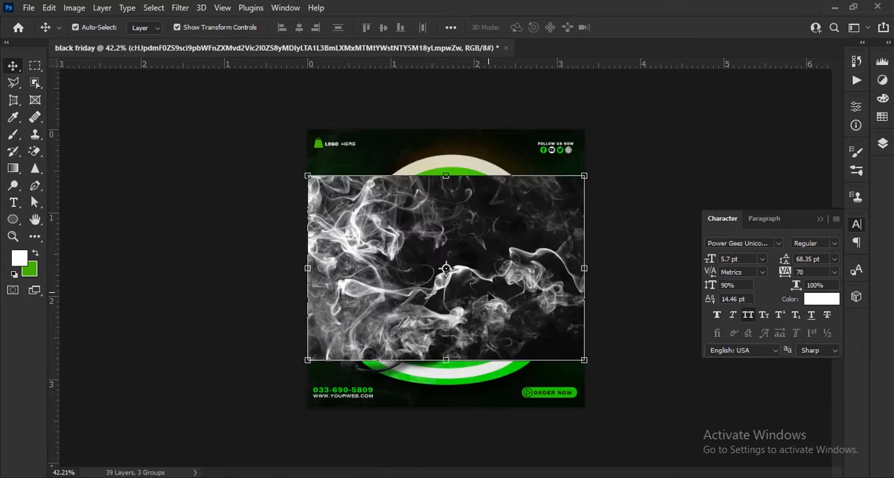
{"action": "left_click_drag", "start_coordinate": [487, 308], "coordinate": [498, 332]}
{"action": "right_click", "coordinate": [498, 332]}
{"action": "left_click", "coordinate": [525, 213]}
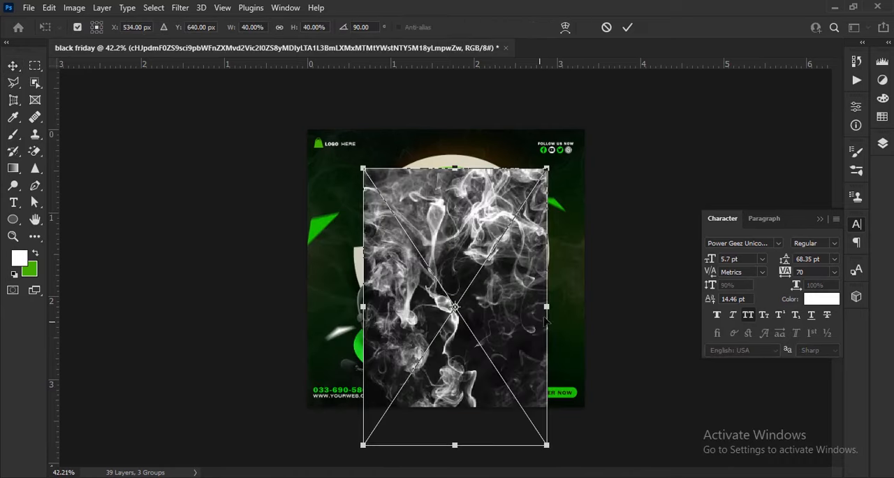
- Flip the smoke image vertically and scale it to about 64% so it covers the whole poster
{"action": "right_click", "coordinate": [506, 270]}
{"action": "left_click", "coordinate": [544, 316]}
{"action": "left_click_drag", "start_coordinate": [548, 308], "coordinate": [603, 307]}
{"action": "left_click_drag", "start_coordinate": [542, 364], "coordinate": [542, 347]}
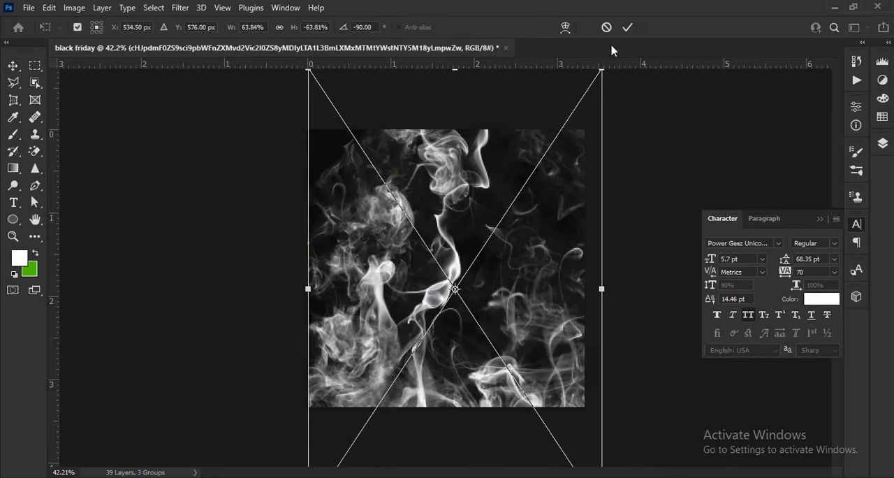
{"action": "left_click", "coordinate": [627, 27]}
- Move the smoke layer below Group 1, set its blend mode to Screen and lower its opacity to 21%
{"action": "left_click", "coordinate": [821, 219]}
{"action": "key", "text": "F7"}
{"action": "left_click_drag", "start_coordinate": [814, 220], "coordinate": [820, 308]}
{"action": "left_click", "coordinate": [757, 178]}
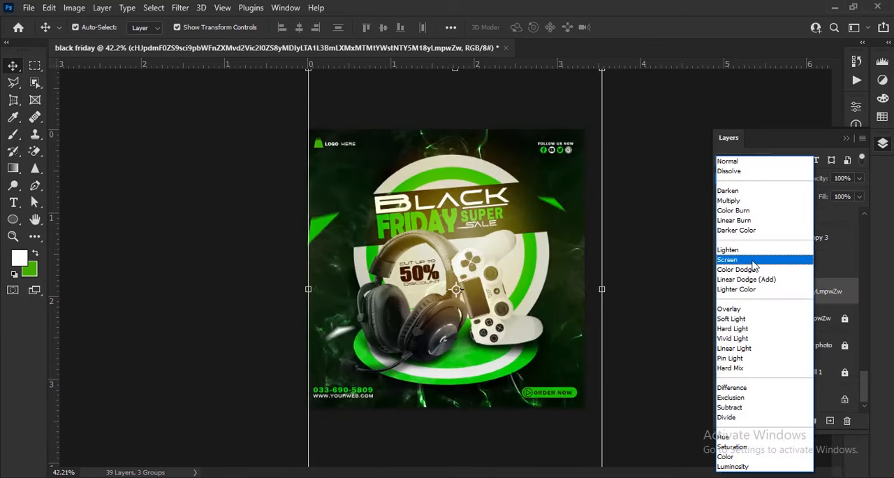
{"action": "left_click", "coordinate": [747, 256]}
{"action": "left_click_drag", "start_coordinate": [819, 180], "coordinate": [775, 187]}
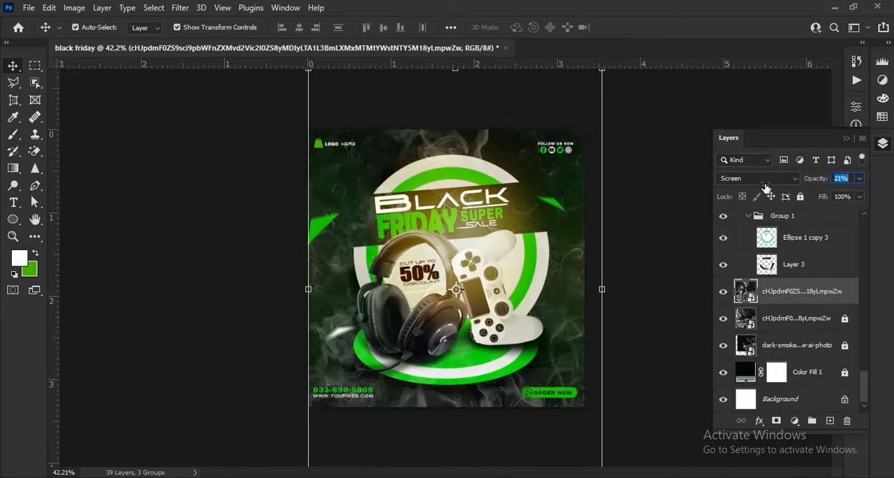
- Add a layer mask to the smoke layer and fade the smoke with a soft 700 px black brush at 62% opacity
{"action": "left_click", "coordinate": [776, 420]}
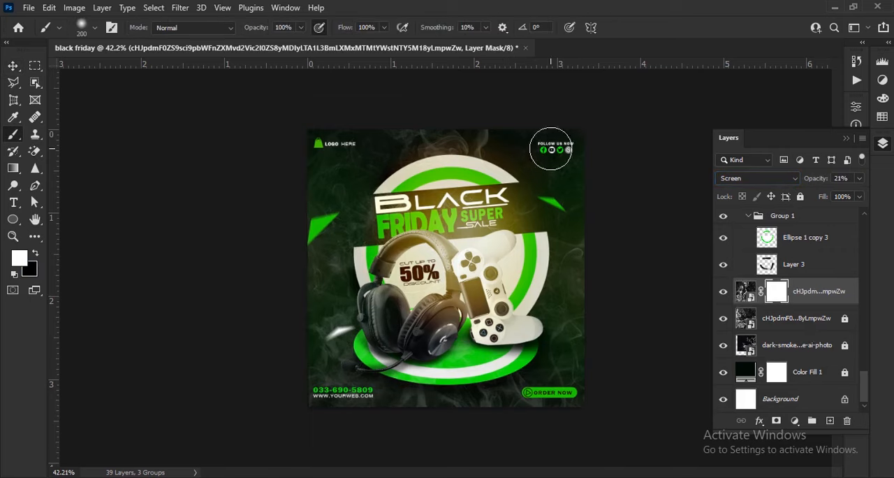
{"action": "key", "text": "bracketright"}
{"action": "key", "text": "bracketright"}
{"action": "key", "text": "bracketright"}
{"action": "key", "text": "bracketright"}
{"action": "key", "text": "bracketright"}
{"action": "key", "text": "bracketright"}
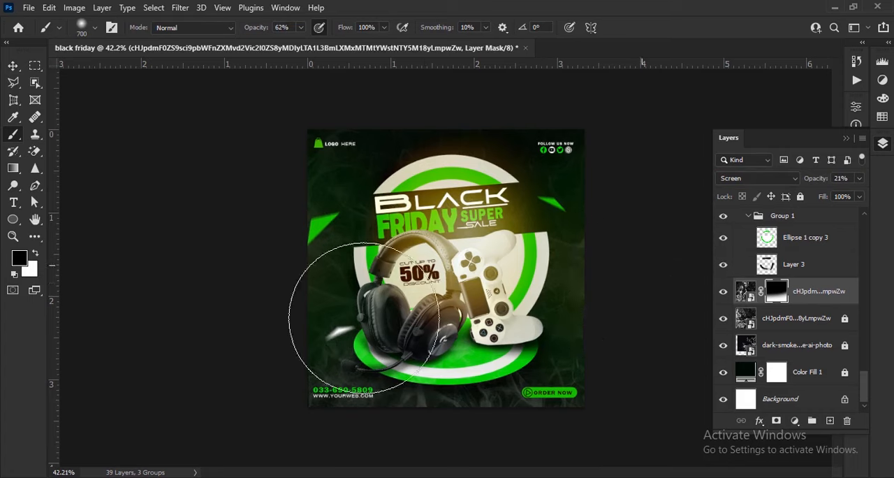
{"action": "key", "text": "v"}
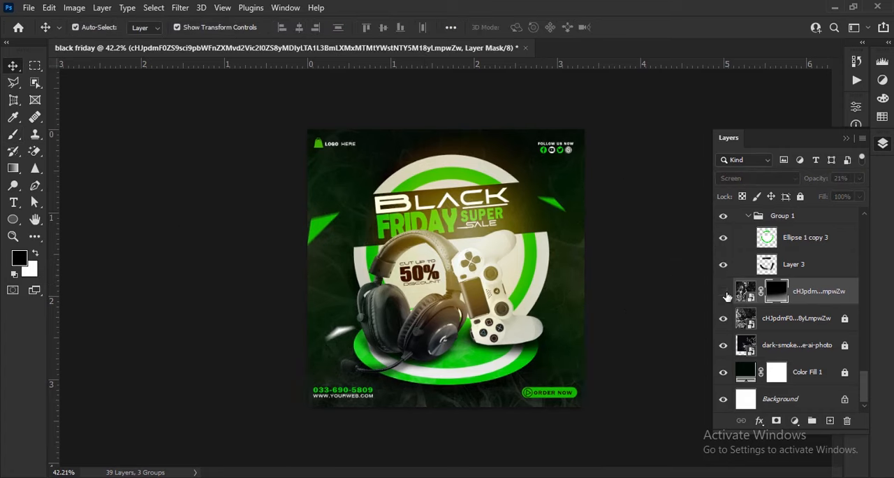